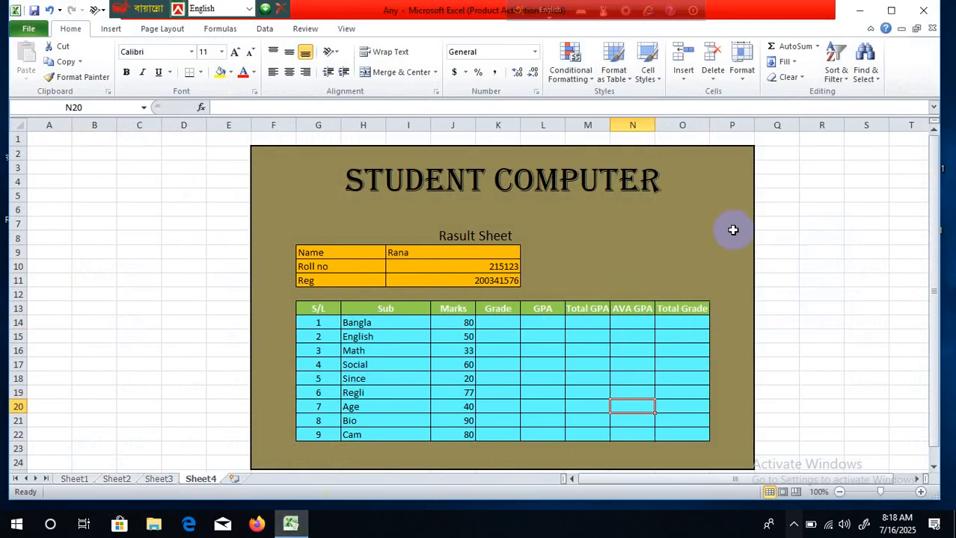
left_click(661, 267)
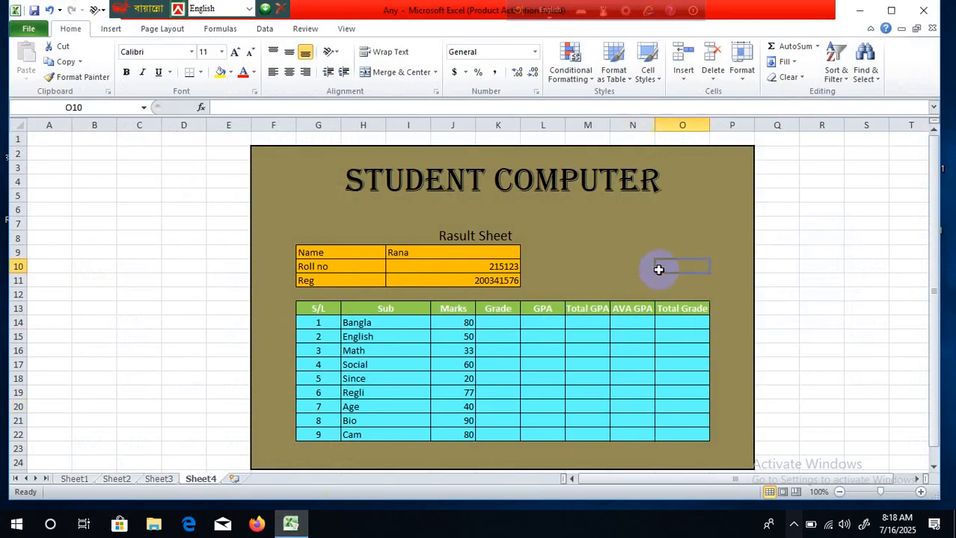
left_click(283, 169)
left_click(360, 236)
Step: Format the Student Computer title in the merged cell G3 with white text and an orange fill
left_click(345, 184)
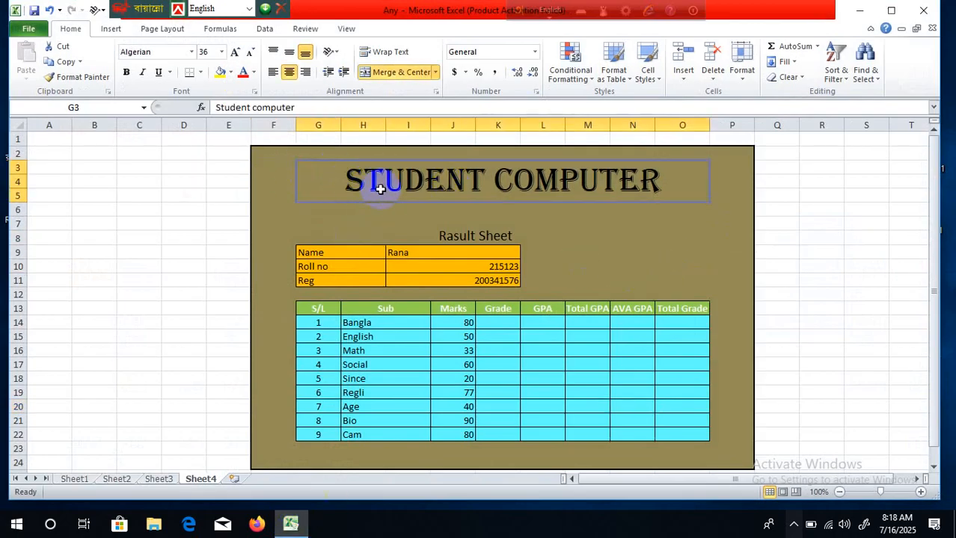
left_click(232, 75)
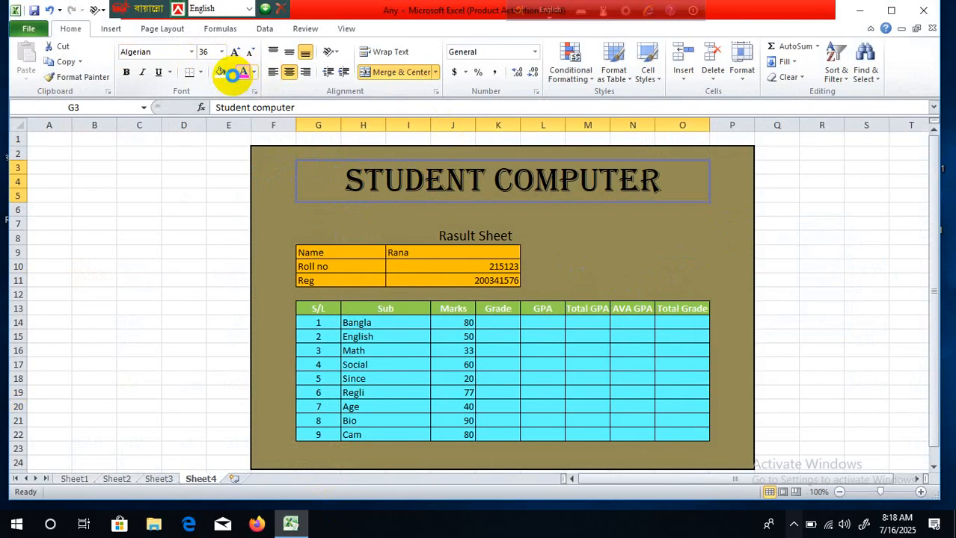
left_click(320, 181)
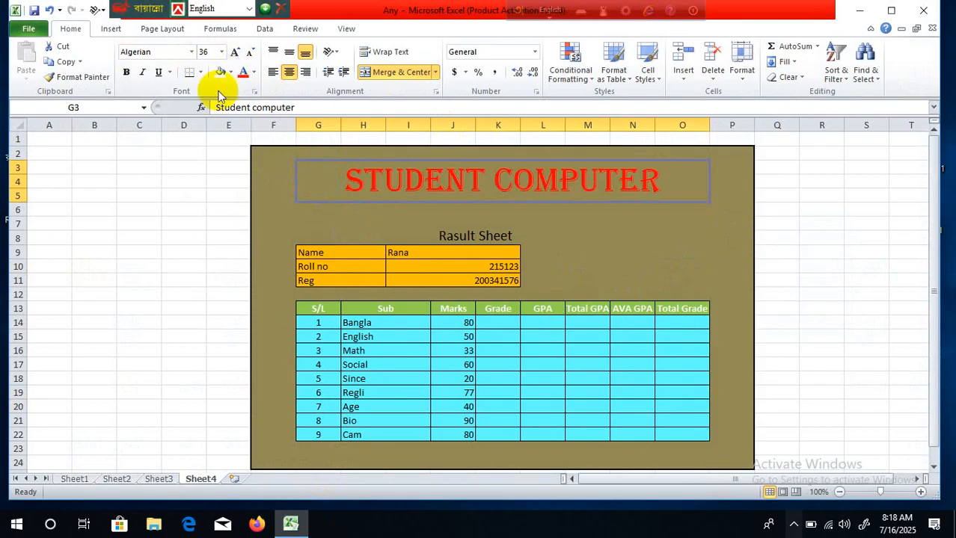
left_click(254, 72)
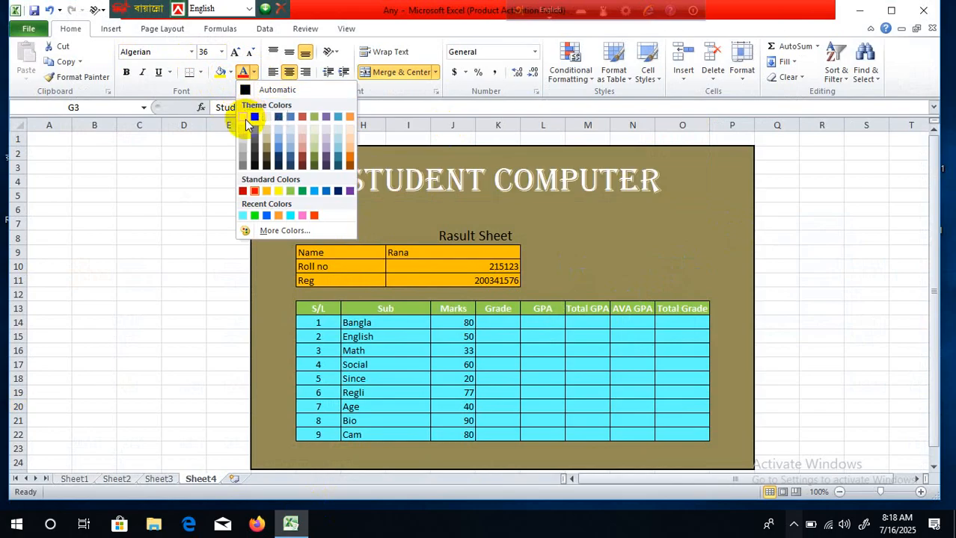
left_click(242, 117)
left_click(230, 72)
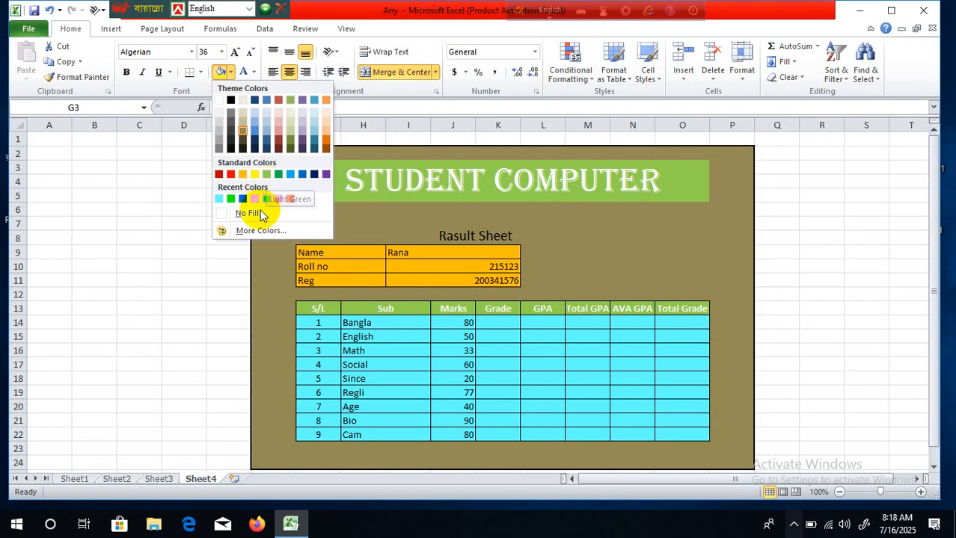
left_click(761, 316)
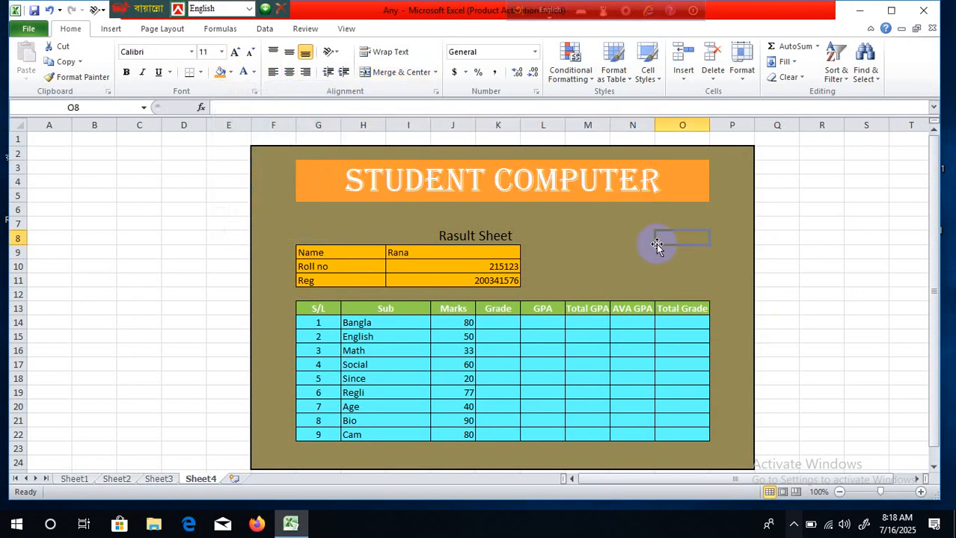
left_click(658, 240)
Step: Center the values beside the Name, Roll no and Reg labels in rows 9 to 11
left_click_drag(324, 253, 329, 265)
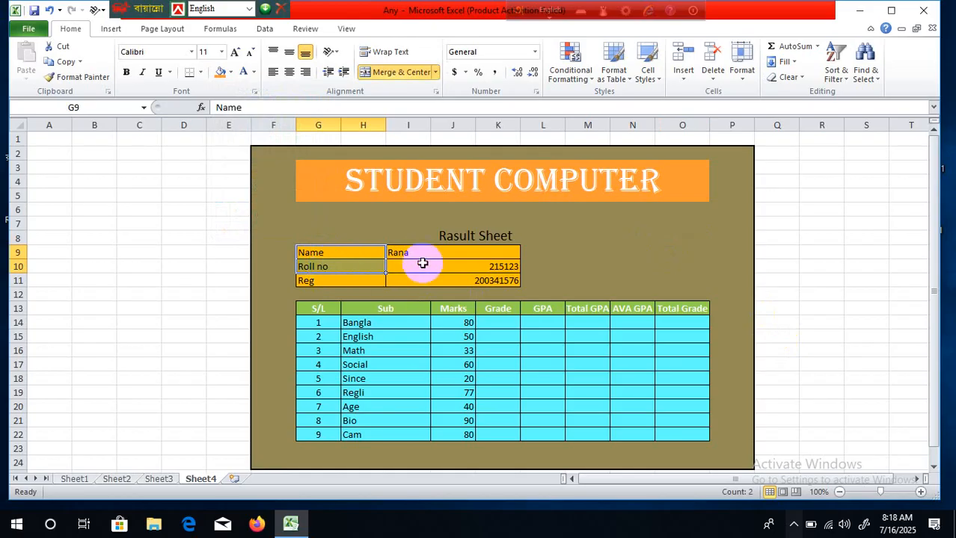
left_click_drag(419, 253, 432, 282)
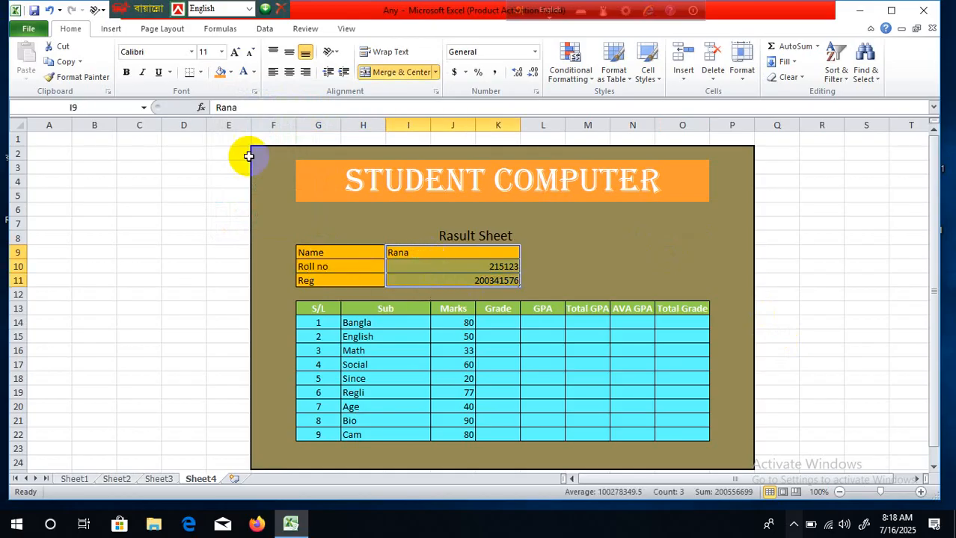
left_click(290, 74)
left_click(587, 254)
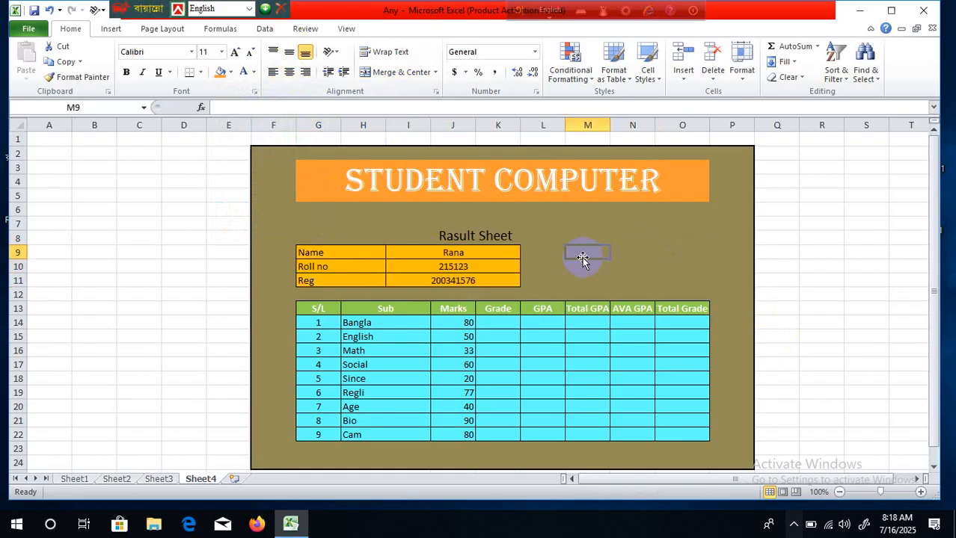
Step: Fill the marks table's header row, from S/L to Total Grade, with orange-red
left_click_drag(323, 312, 682, 308)
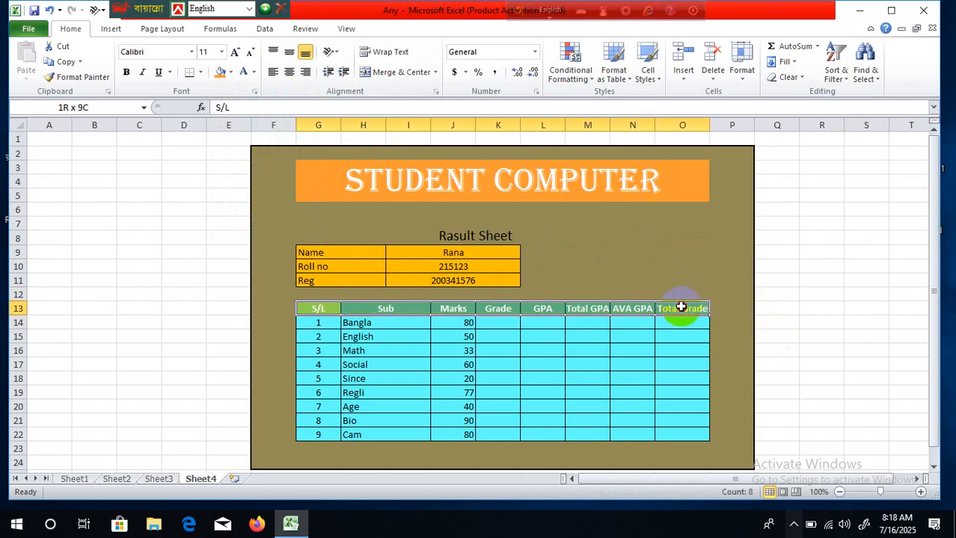
left_click(231, 72)
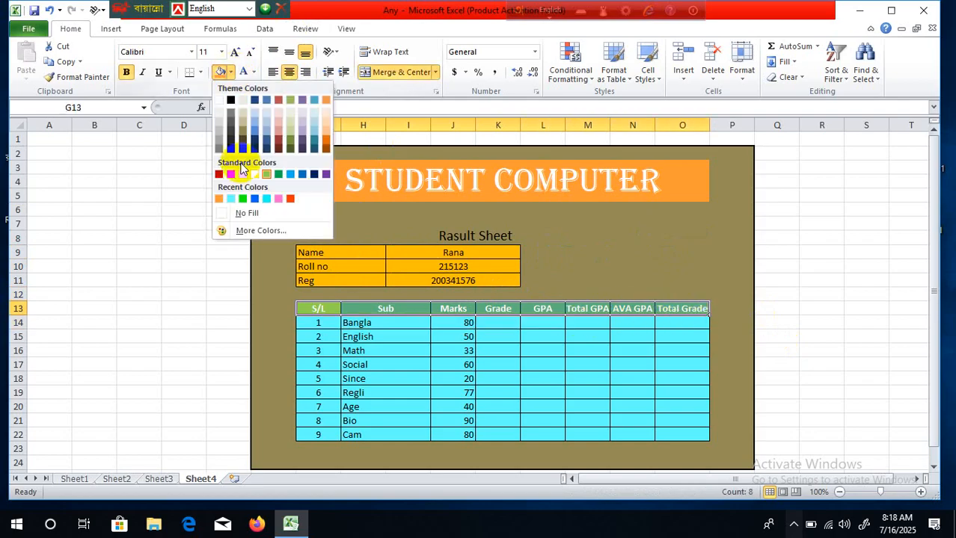
left_click(279, 198)
left_click(624, 349)
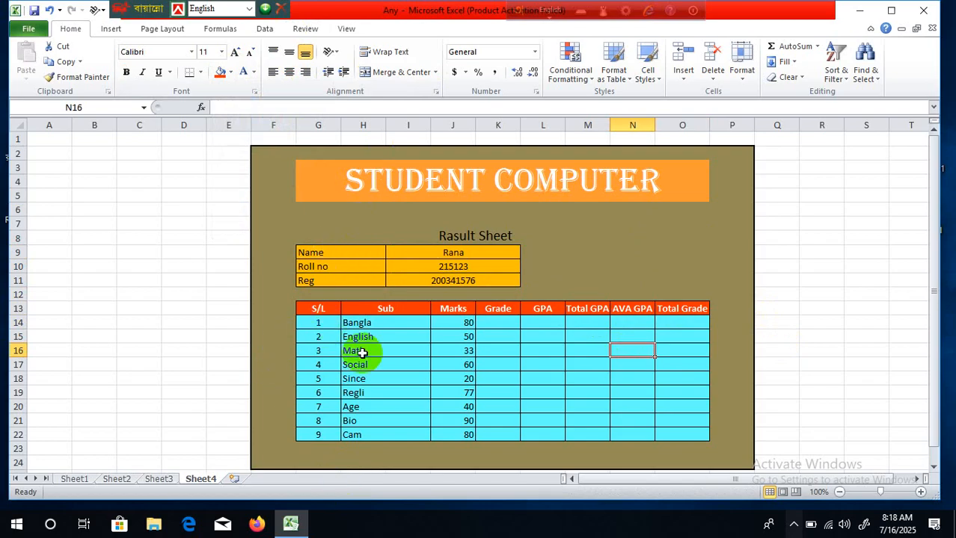
Step: Center the Marks values in cells J14 to J22
left_click(353, 434)
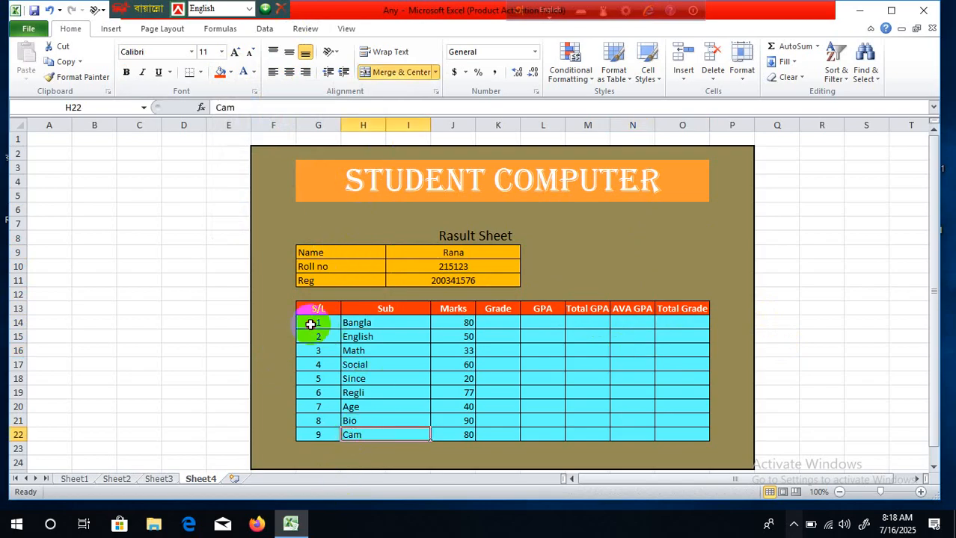
left_click_drag(311, 324, 318, 435)
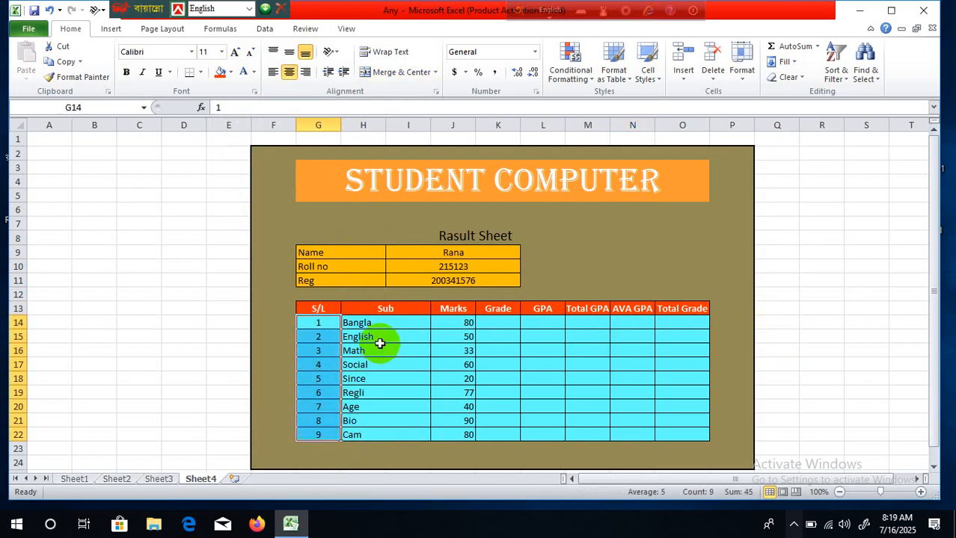
left_click_drag(382, 323, 392, 433)
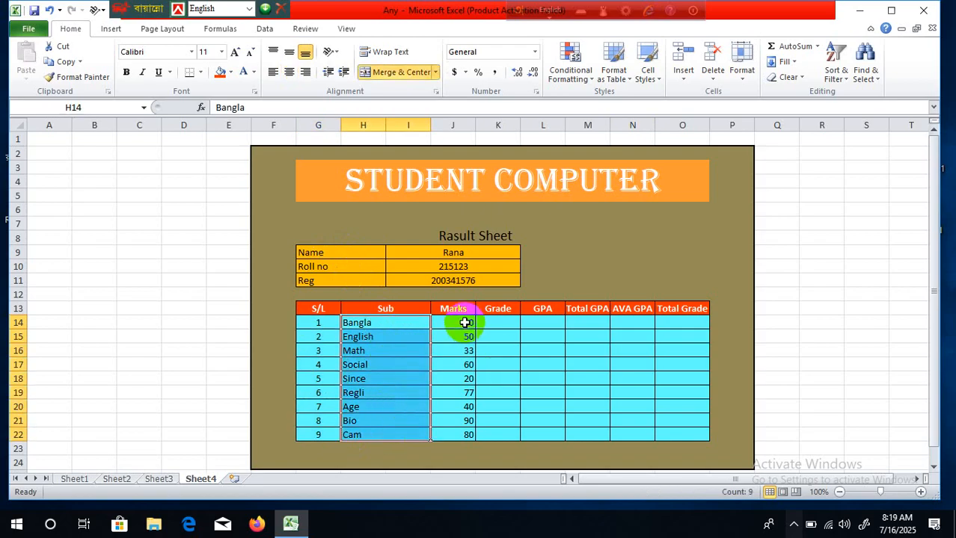
left_click_drag(465, 323, 466, 428)
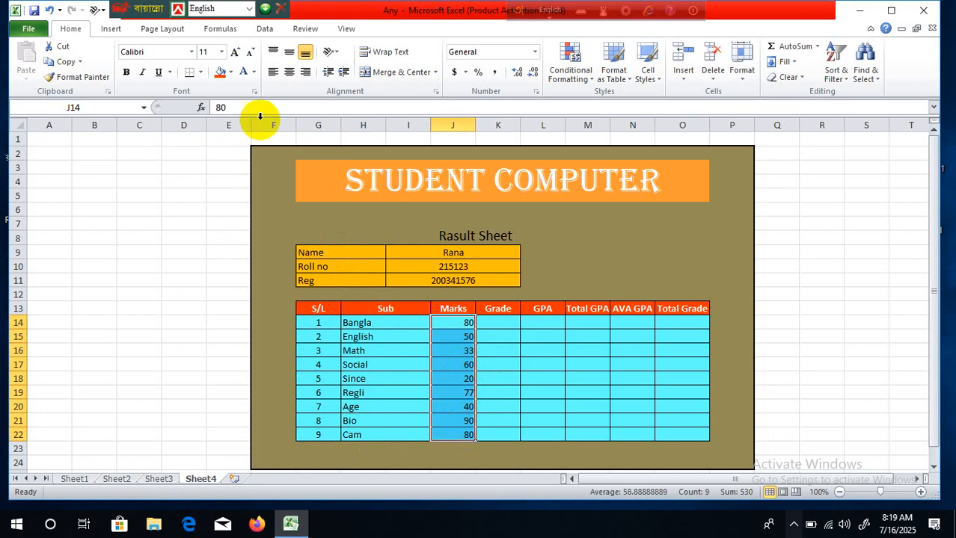
left_click(289, 72)
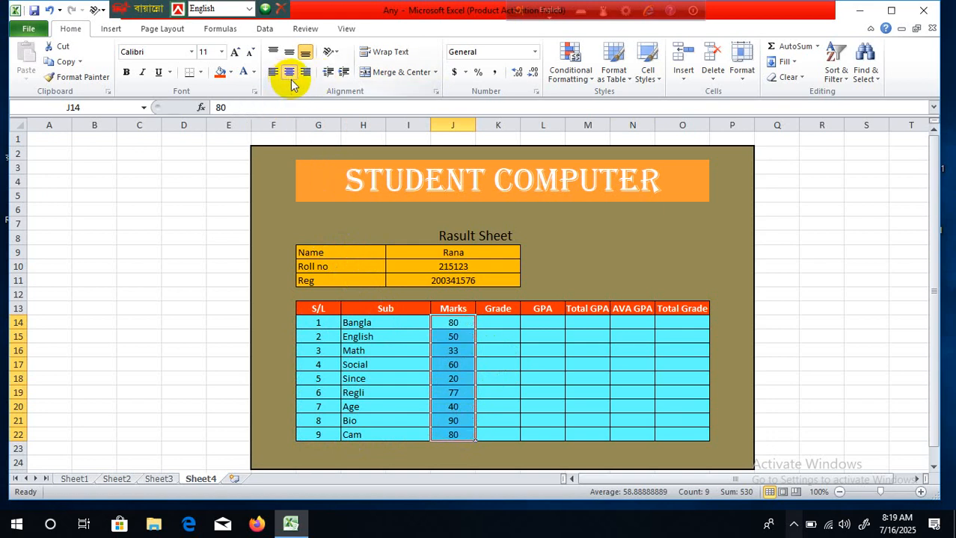
left_click(542, 369)
left_click(452, 324)
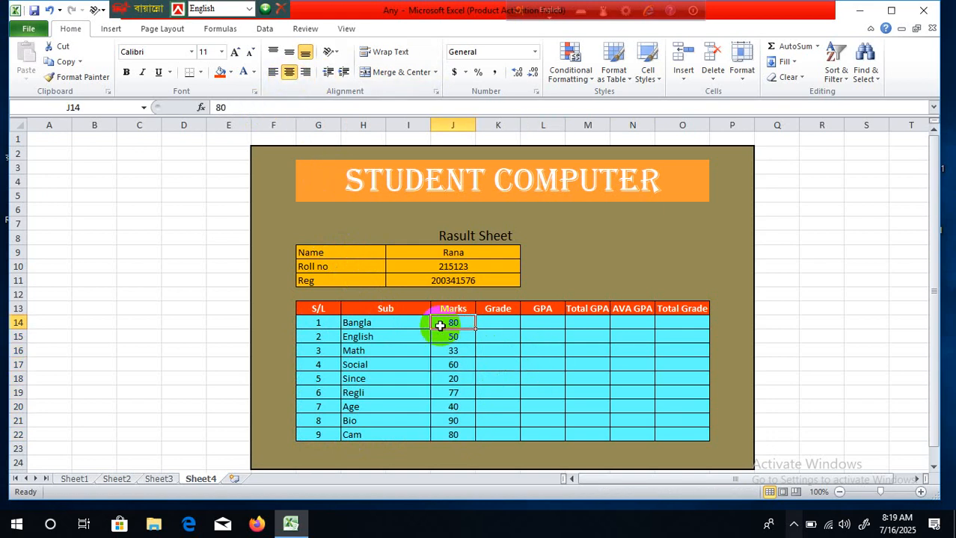
left_click(496, 326)
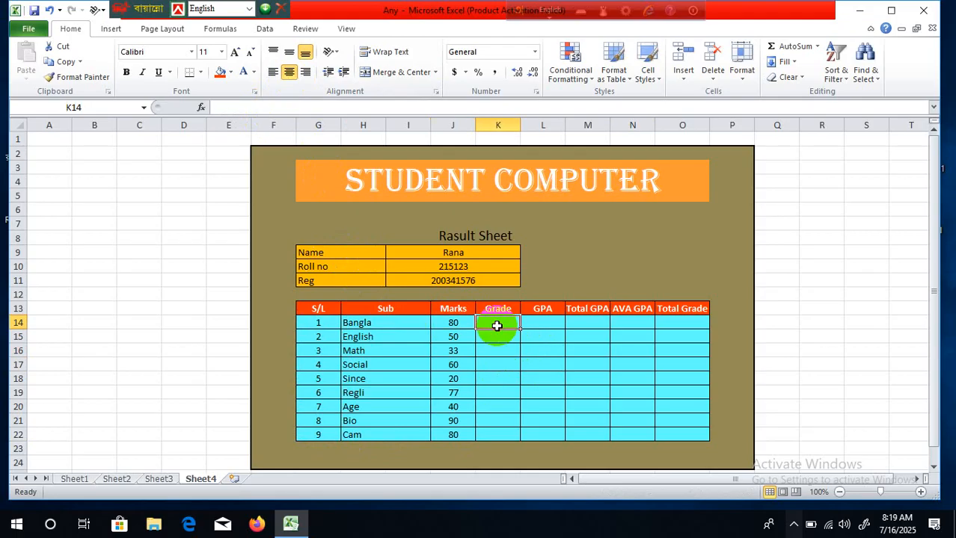
left_click(555, 322)
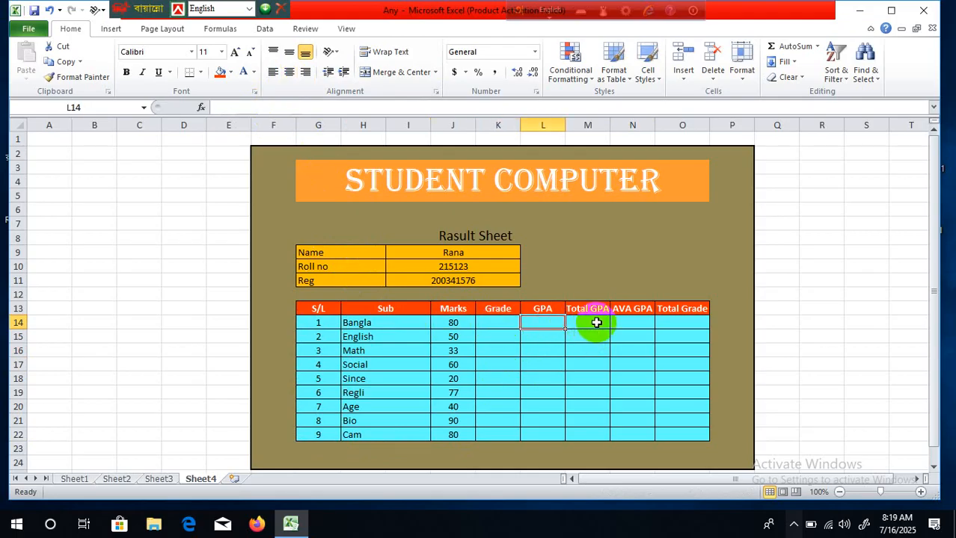
left_click(593, 324)
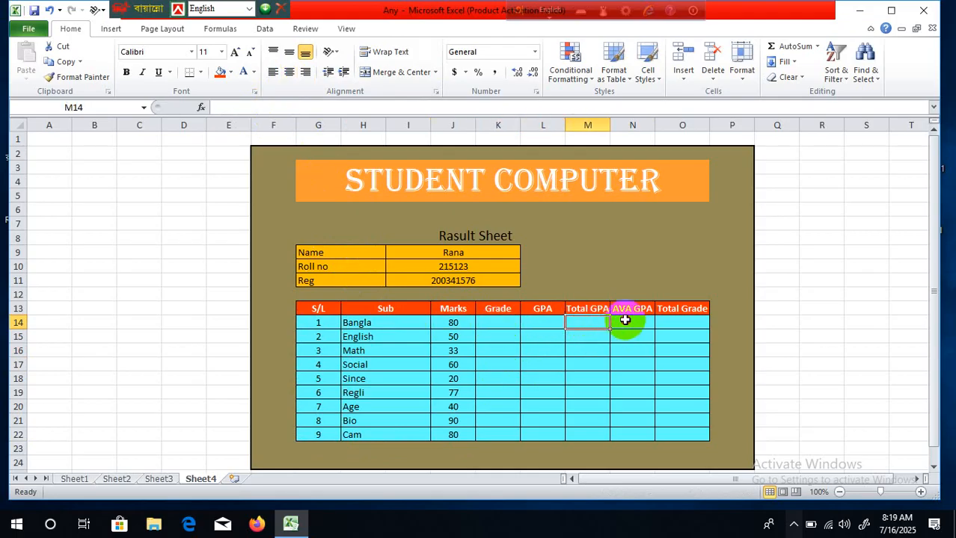
left_click(624, 321)
left_click(674, 321)
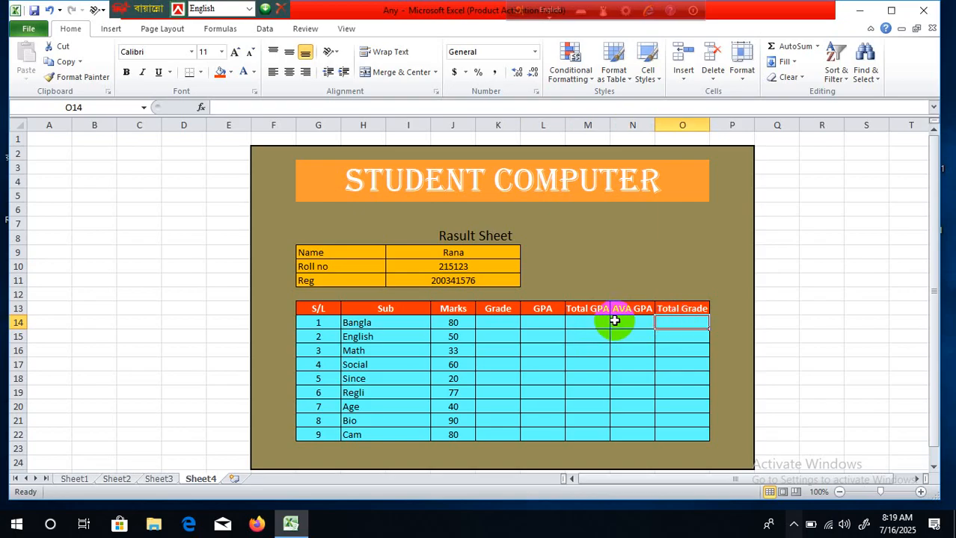
left_click(497, 321)
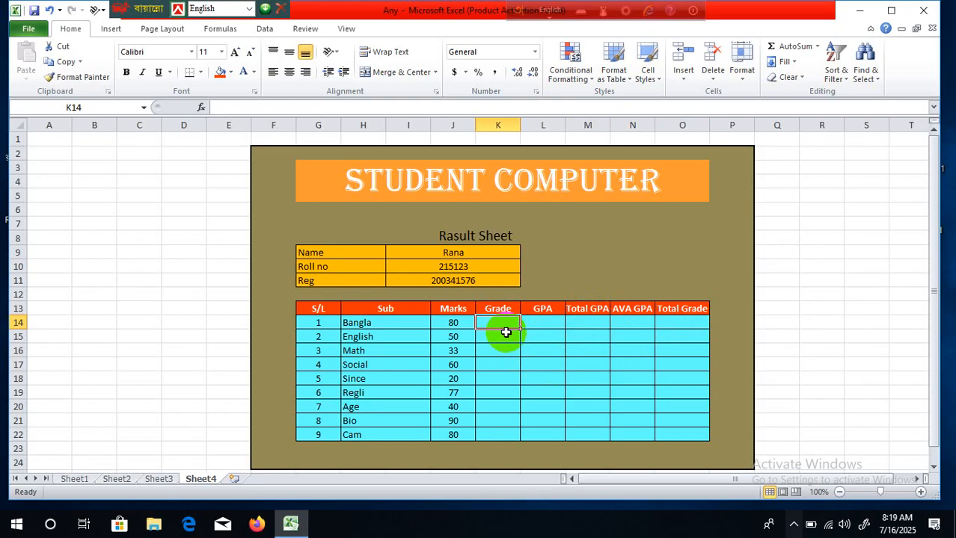
type("=")
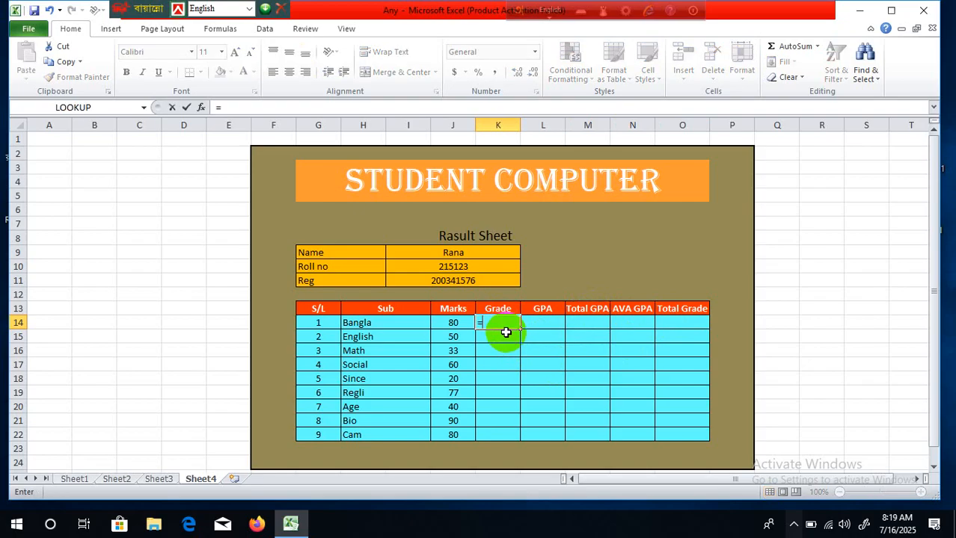
type("if")
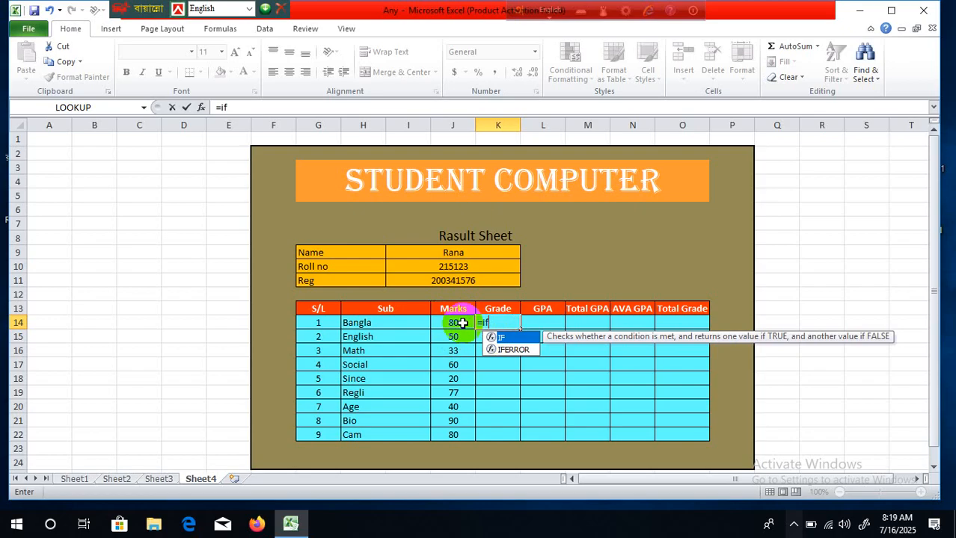
left_click_drag(462, 323, 463, 431)
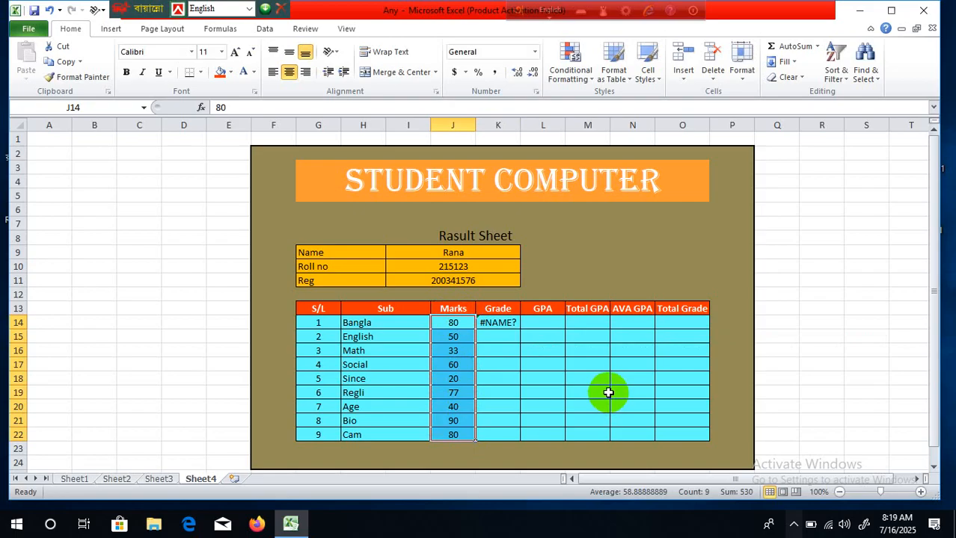
Step: Start an IF formula in Grade cell K14 that returns "A+" when the marks in J14 are >=80
left_click(510, 323)
type("=")
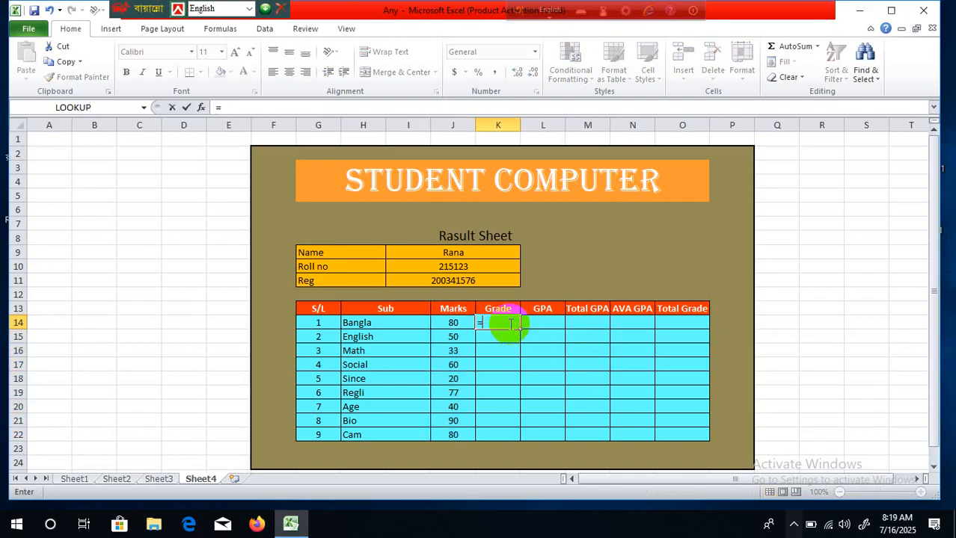
type("if")
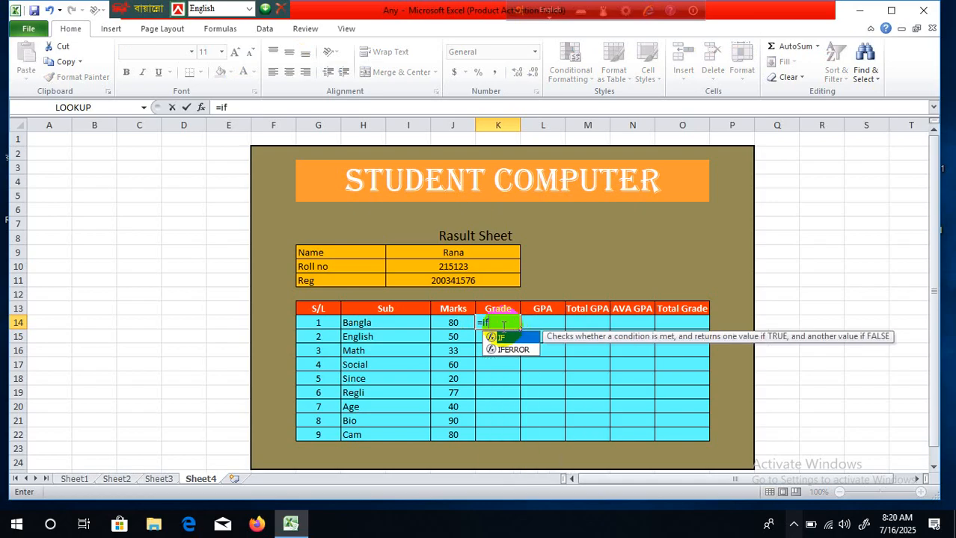
type("(")
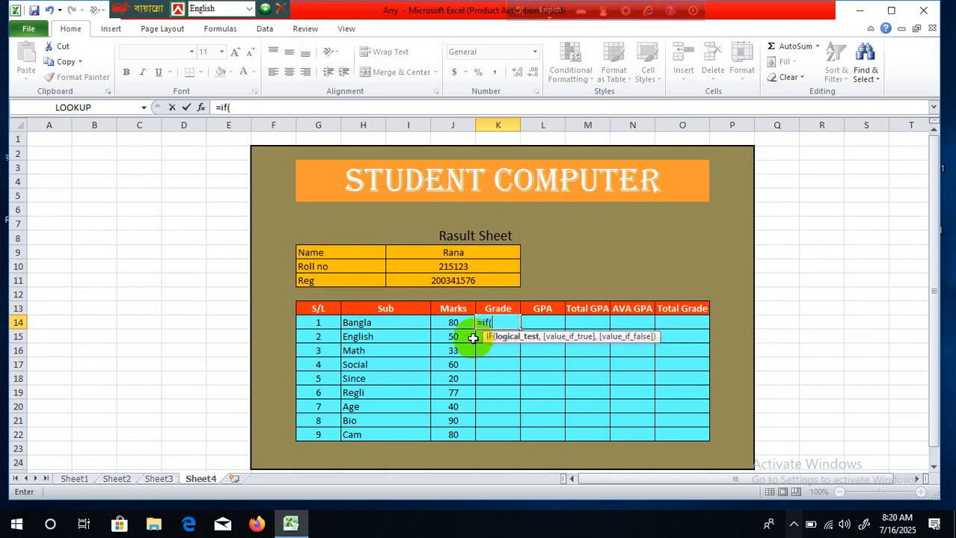
left_click(458, 323)
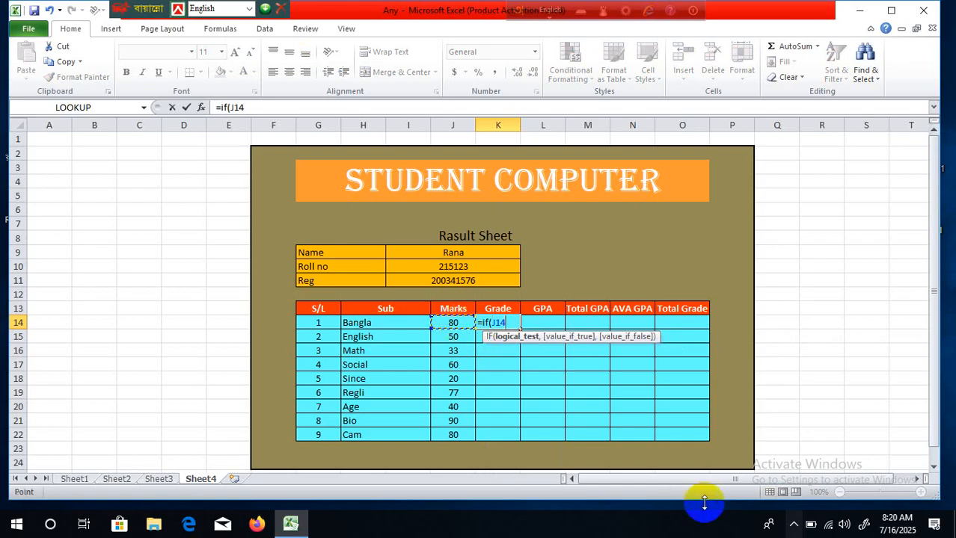
type(">=")
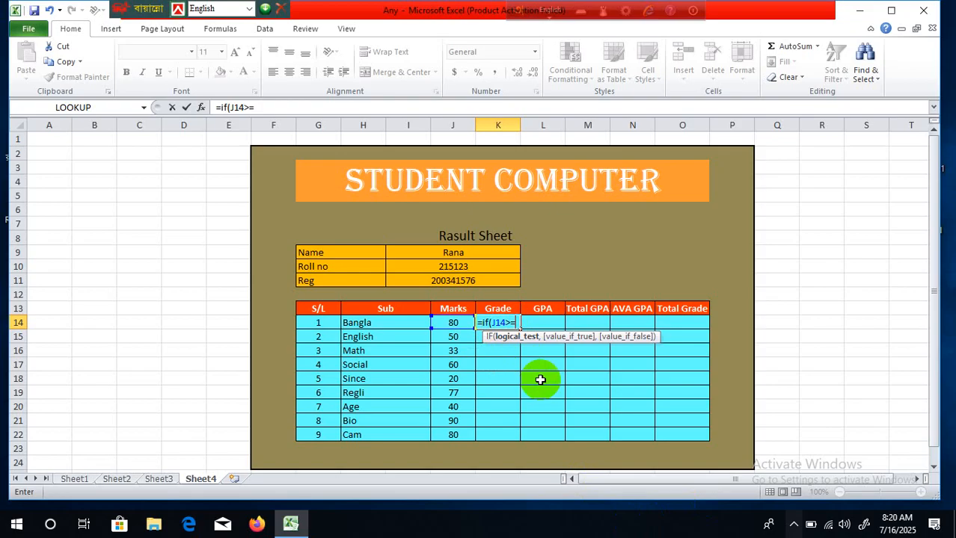
type("80,")
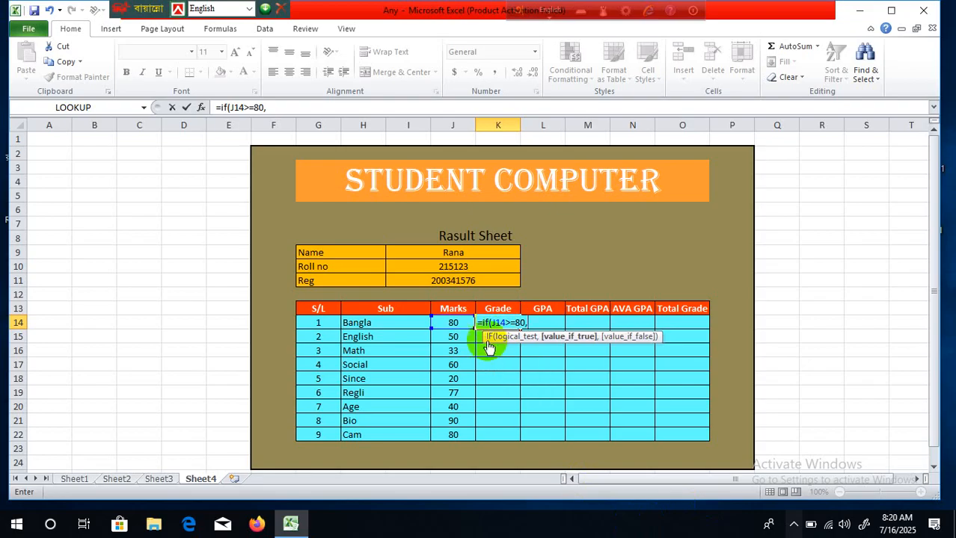
left_click(512, 320)
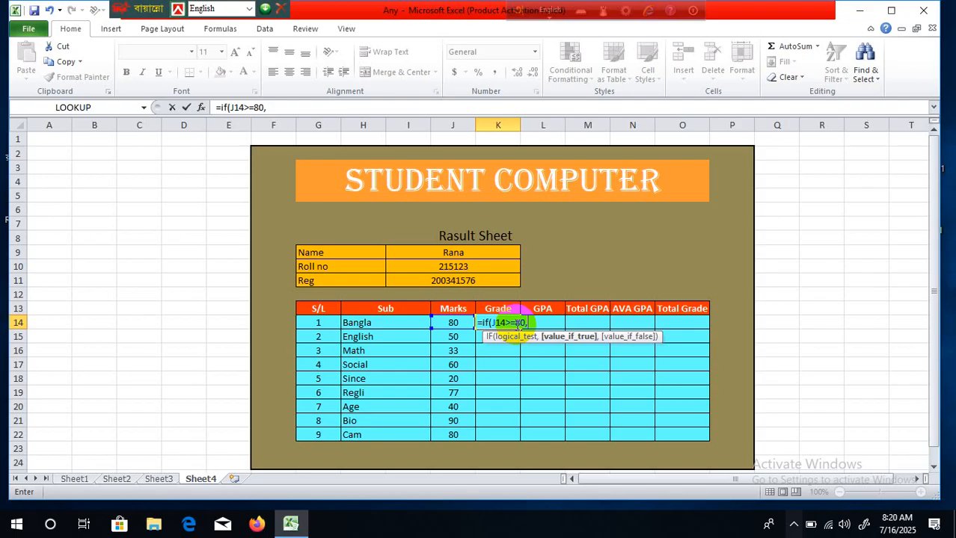
left_click(518, 323)
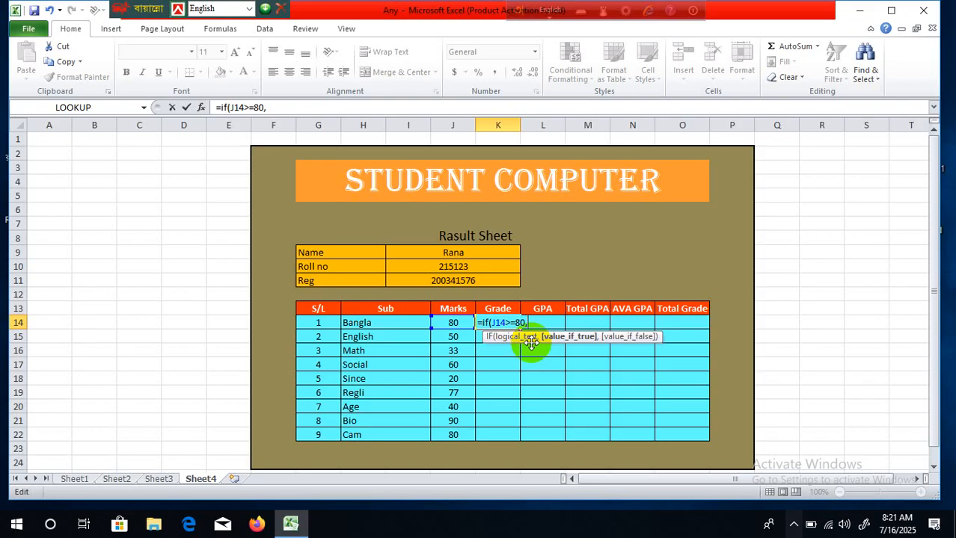
type("\"A+\",")
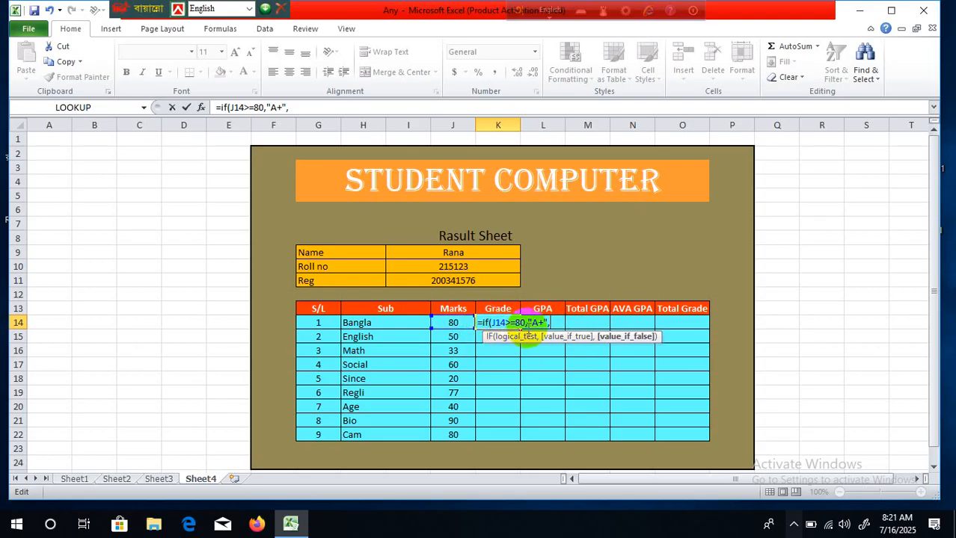
Step: Add a nested IF to the K14 formula that returns "A" when J14 is >=70
type("i")
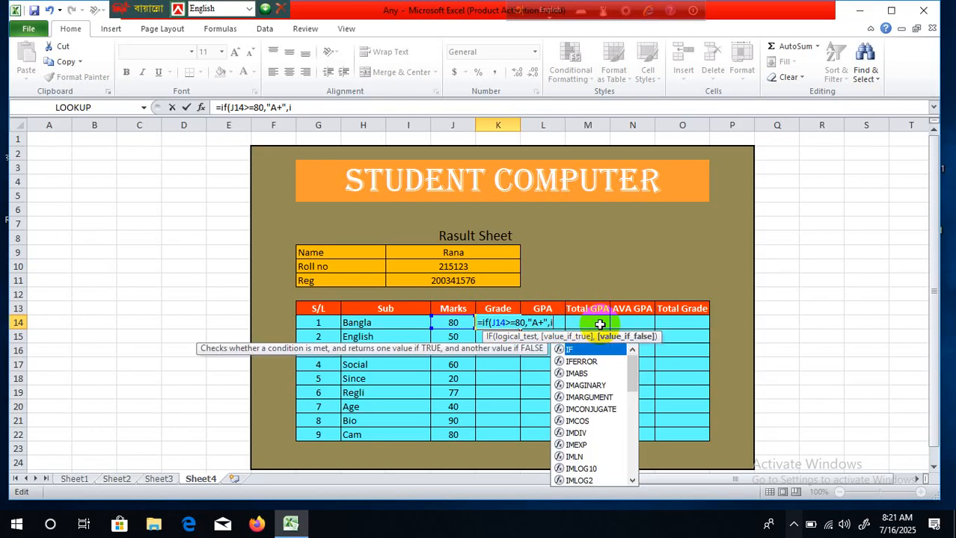
type("f(")
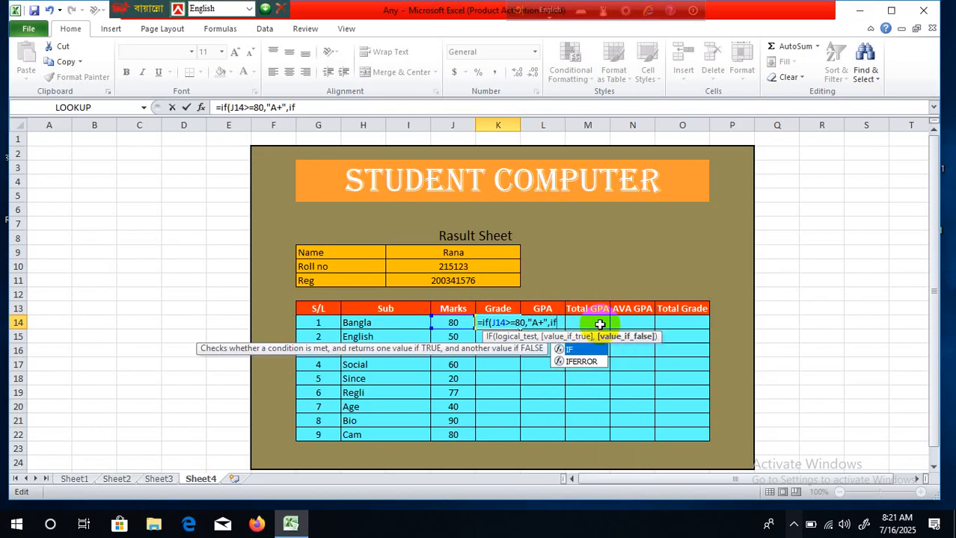
left_click(456, 323)
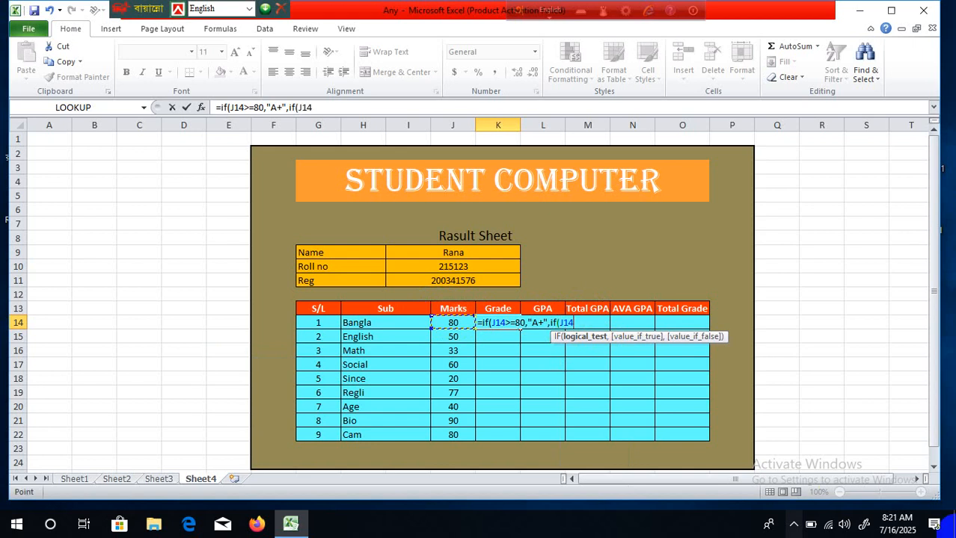
type(">=")
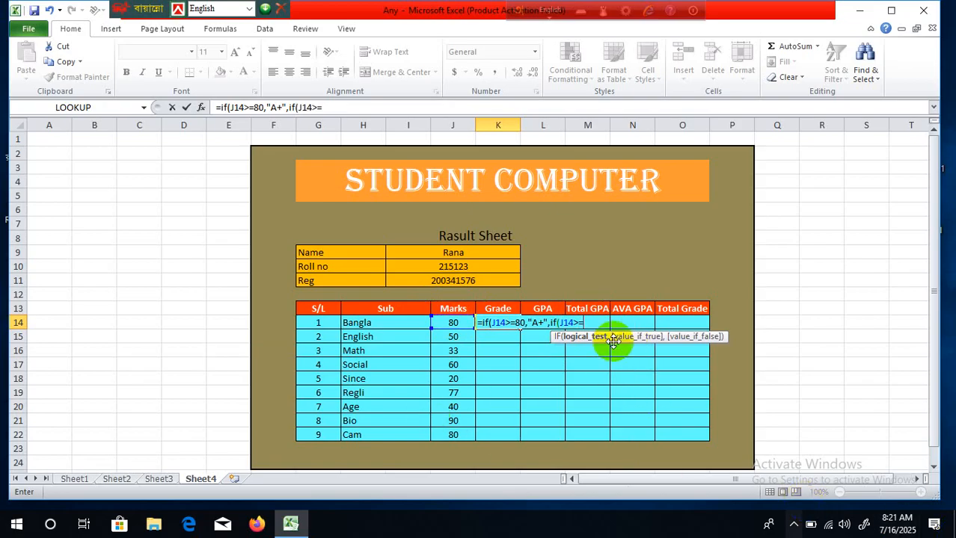
type("70,")
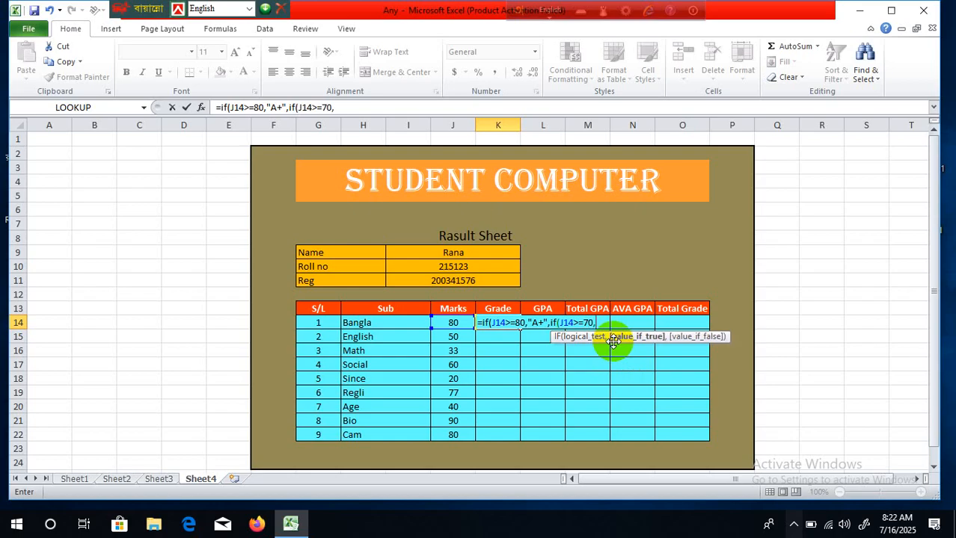
type("\"A\",")
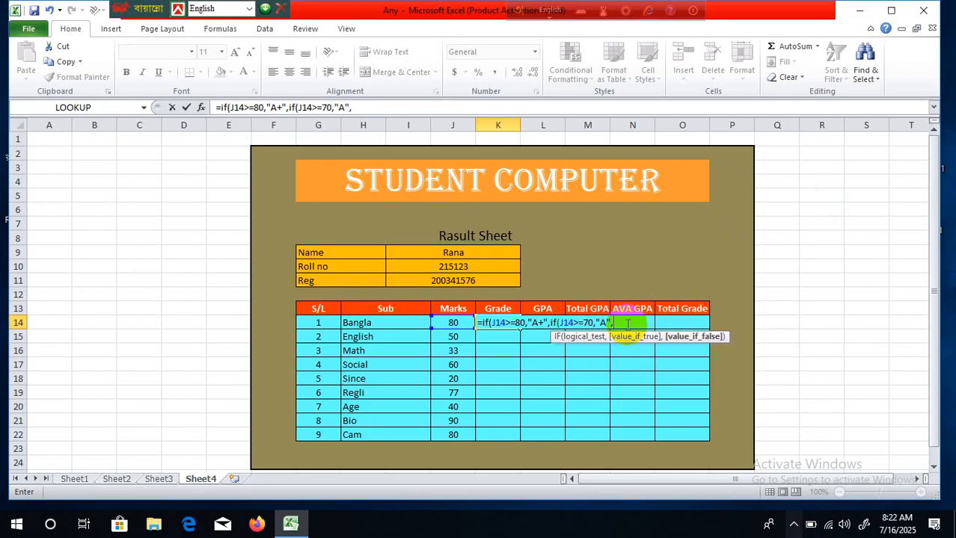
Step: Extend the K14 formula with a nested IF that returns "A-" when J14 is >=60
type("i")
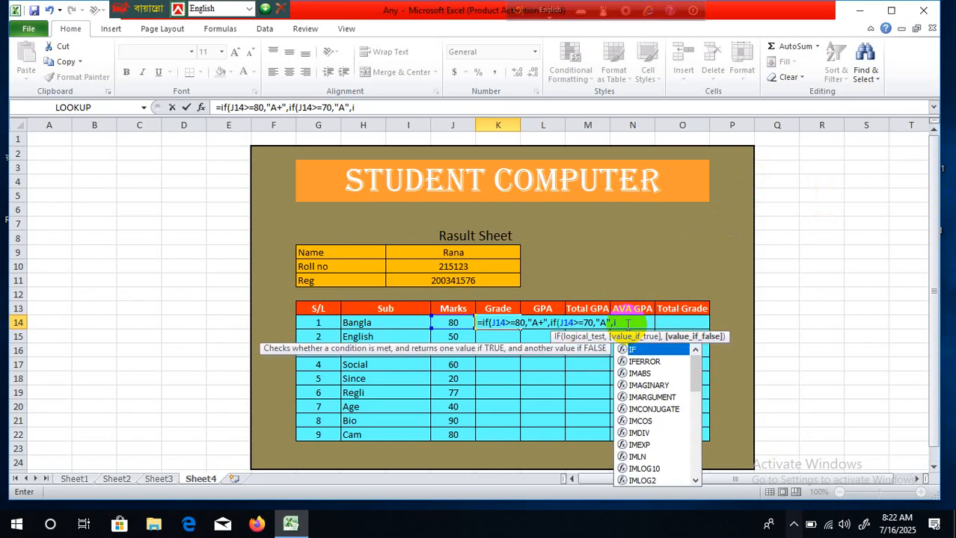
type("f(")
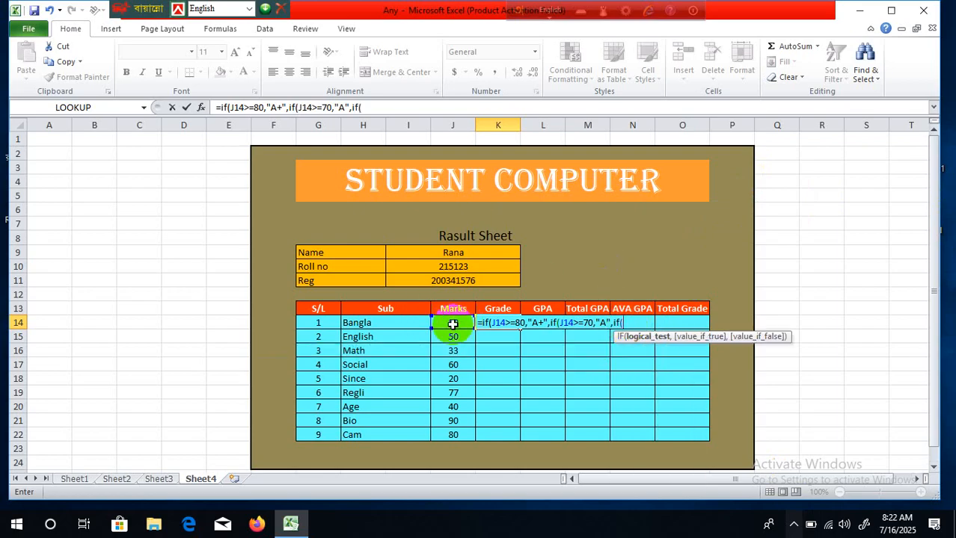
left_click(453, 324)
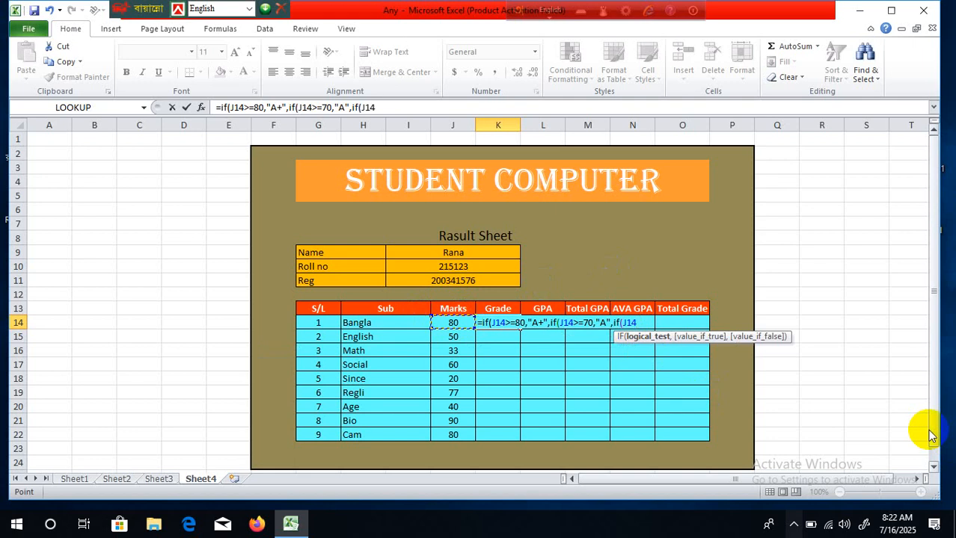
type(">=")
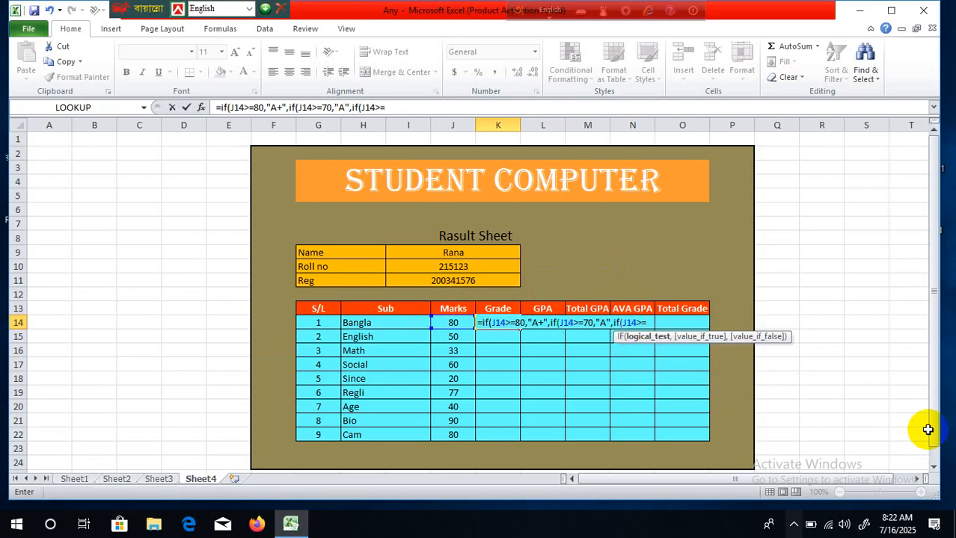
type("60")
type(",")
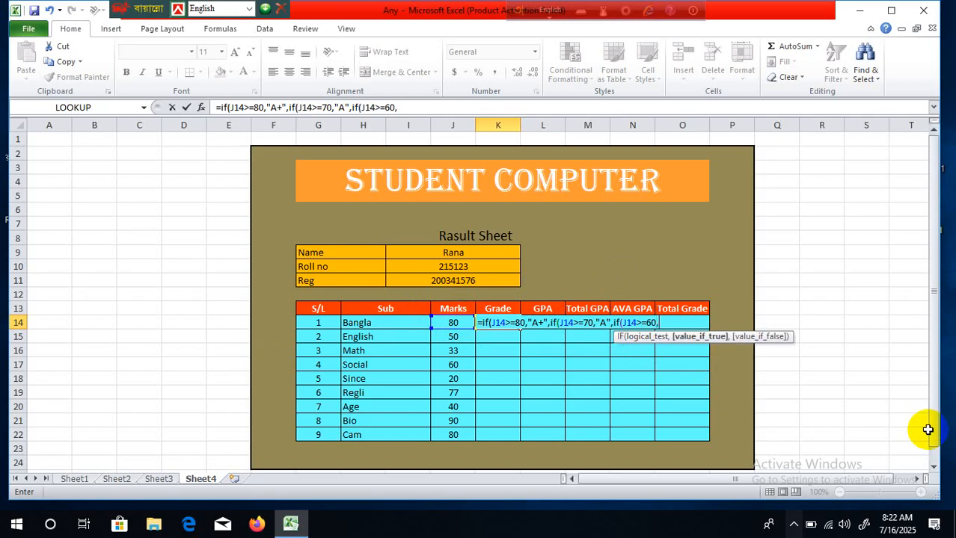
type("\"A-\",")
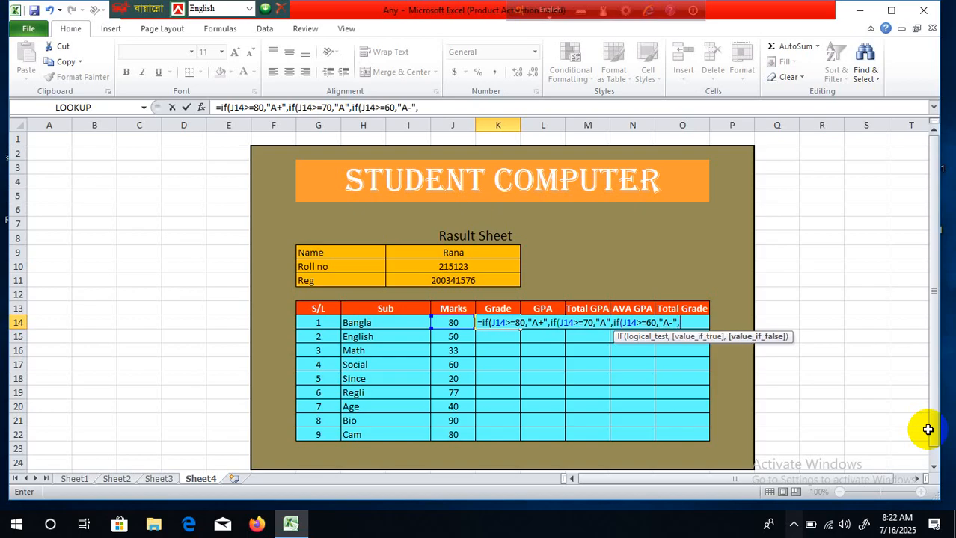
Step: Nest another IF in the K14 formula to return "C" when J14 is >=50
type("if")
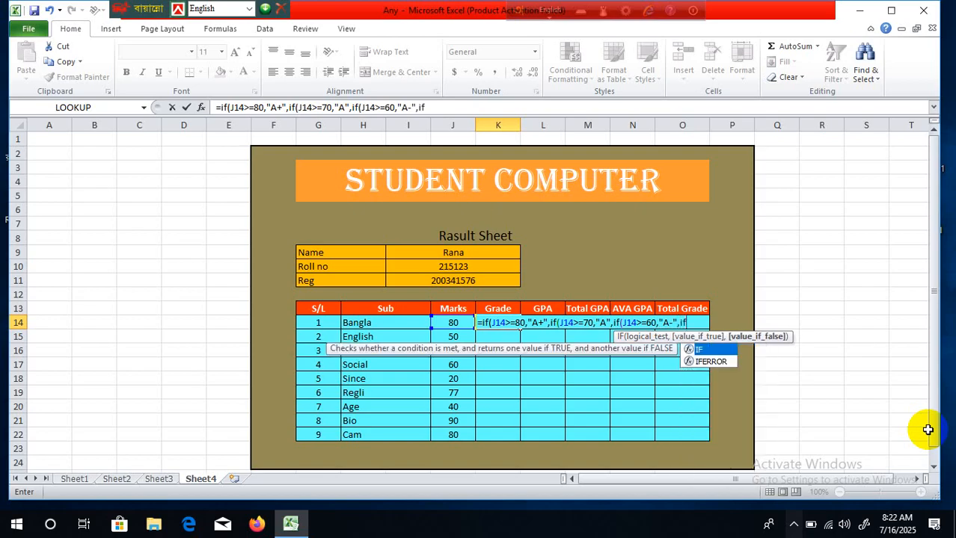
type("(")
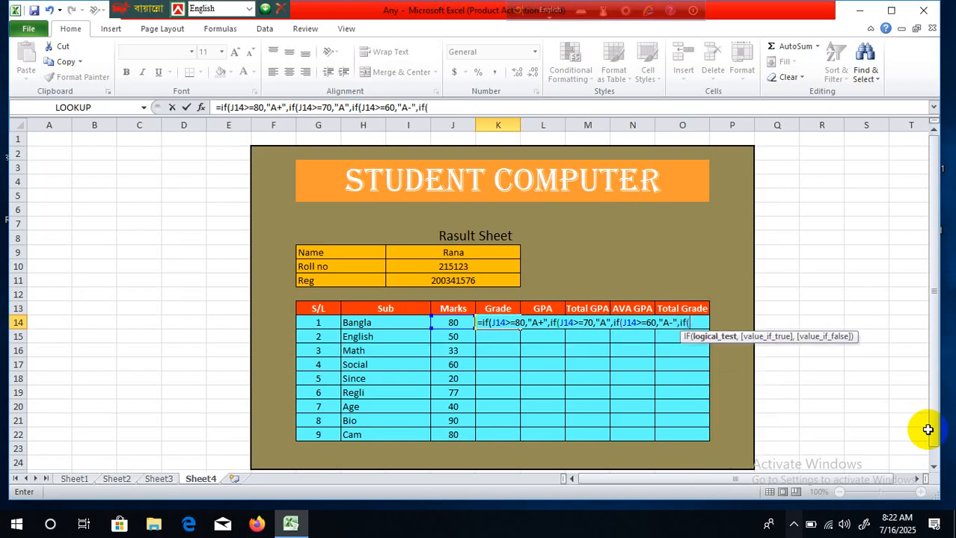
left_click(455, 325)
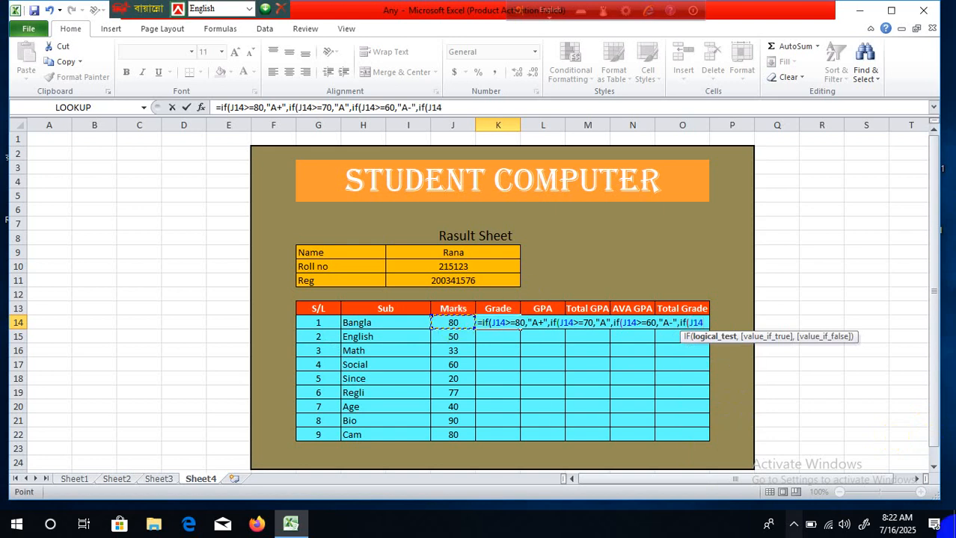
type(">=")
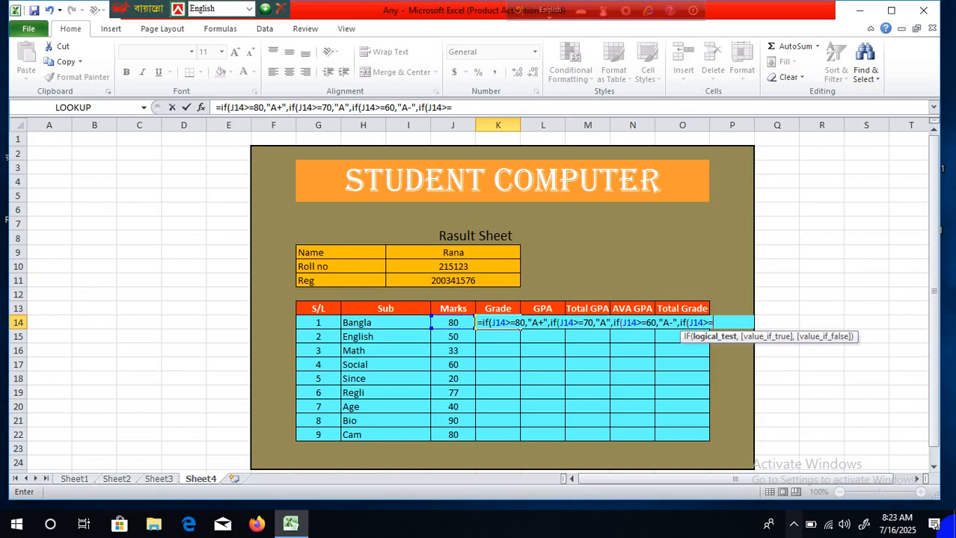
type("50,\"C")
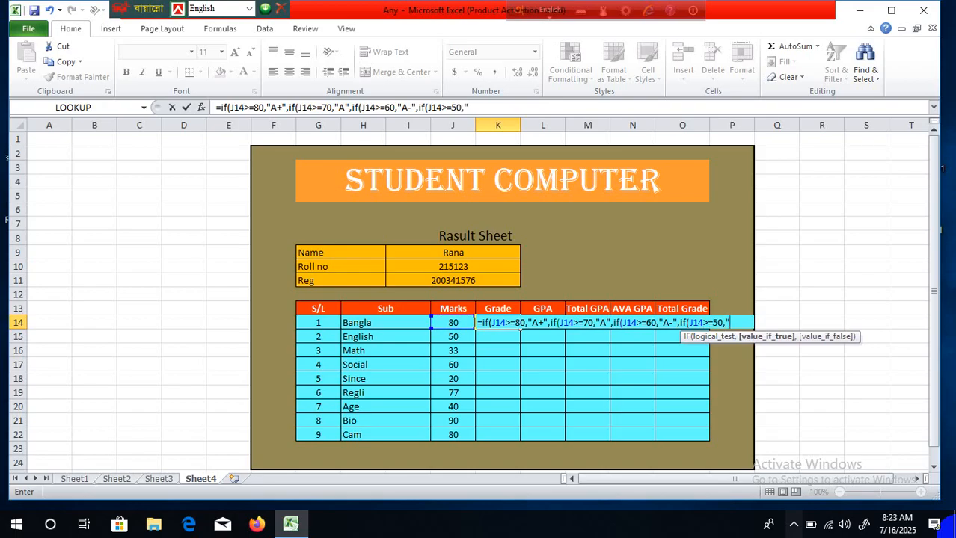
type("\",")
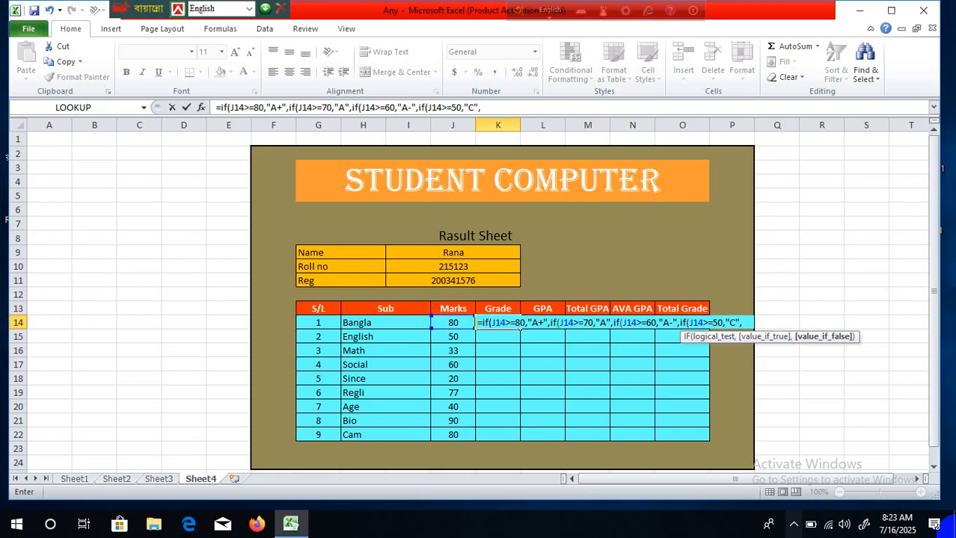
Step: Continue the K14 formula with a nested IF that returns "D" when J14 is >=40
type("if")
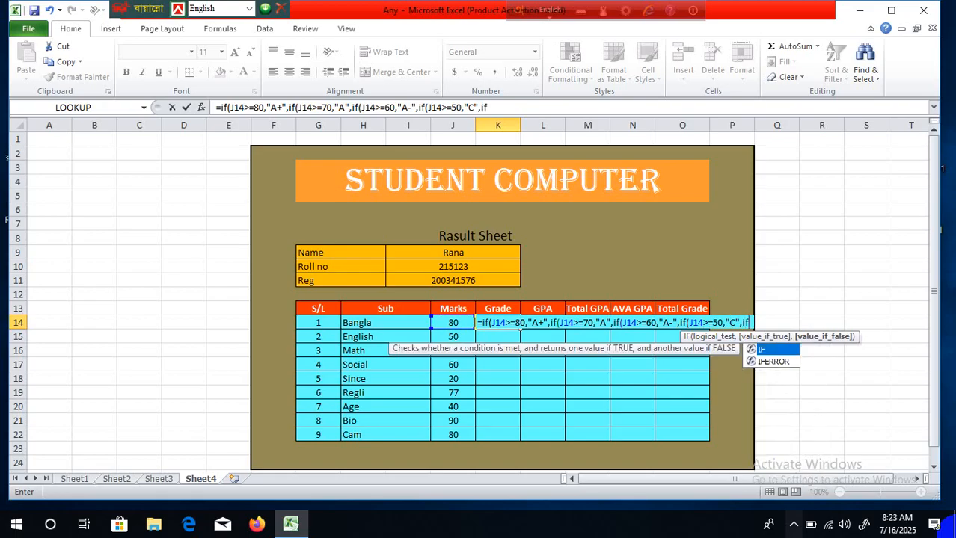
type("(")
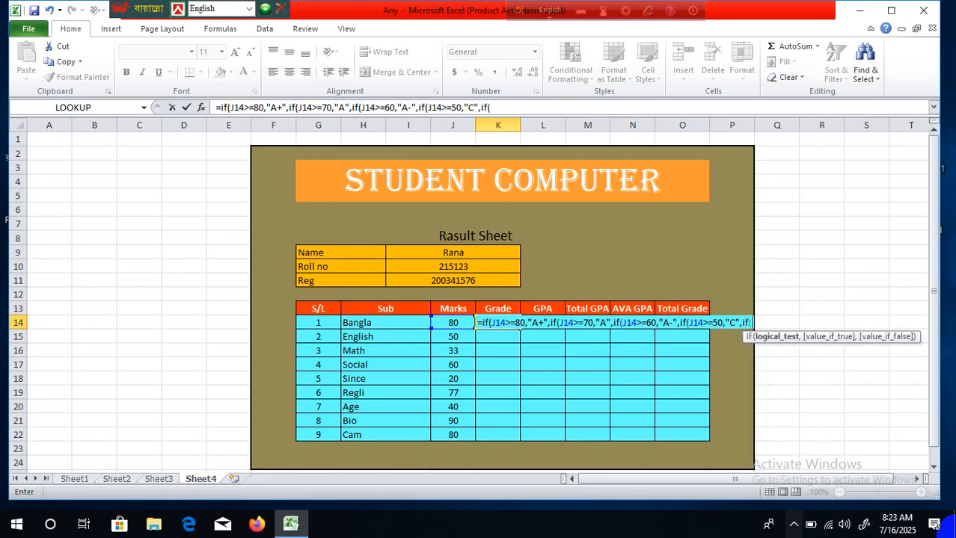
left_click(459, 323)
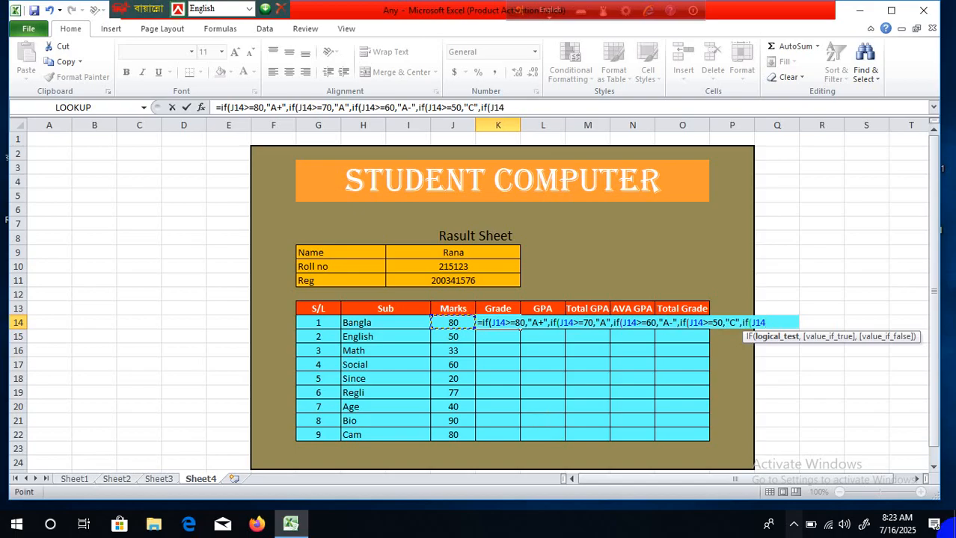
type(">=40,\"")
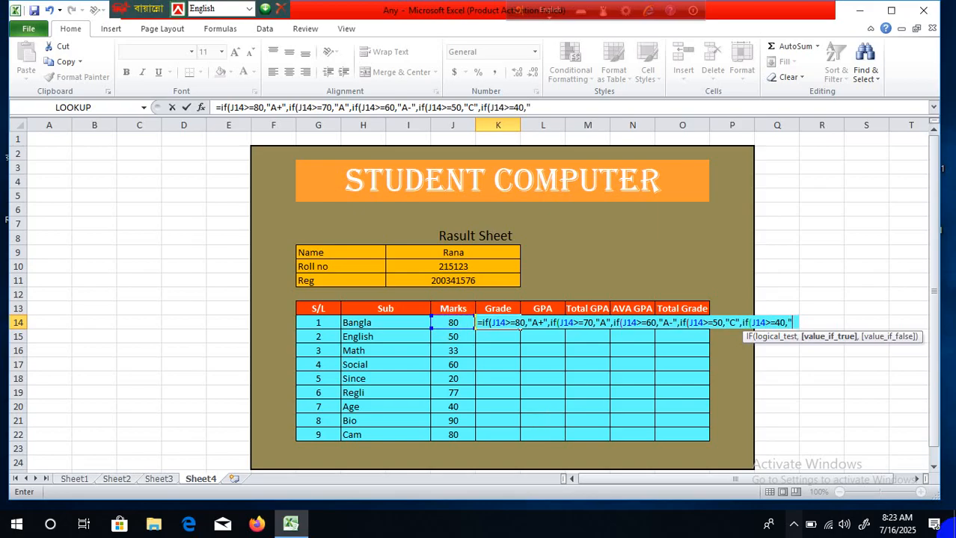
type("C")
key("BackSpace")
type("D\"")
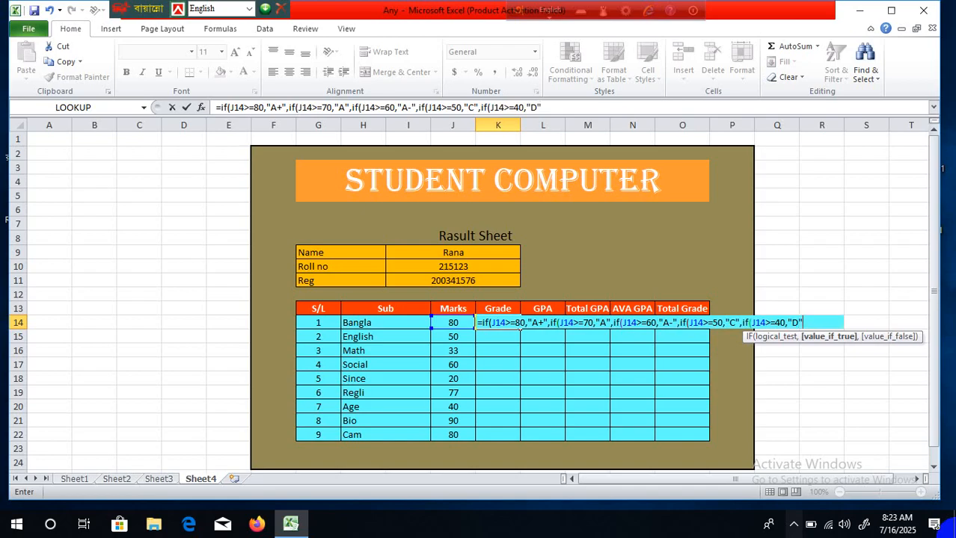
type(",")
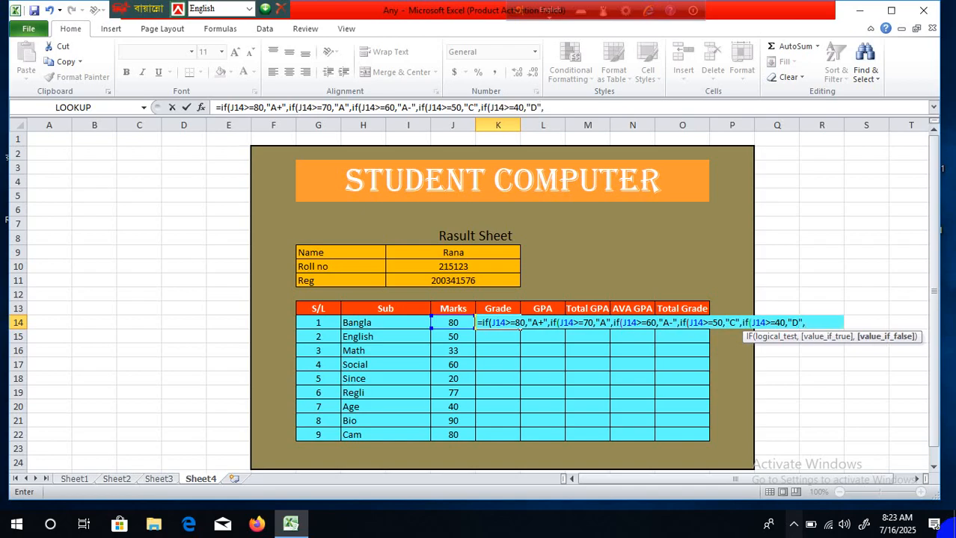
Step: Nest another IF in the K14 formula that returns "D" when J14 is >=33
type("if")
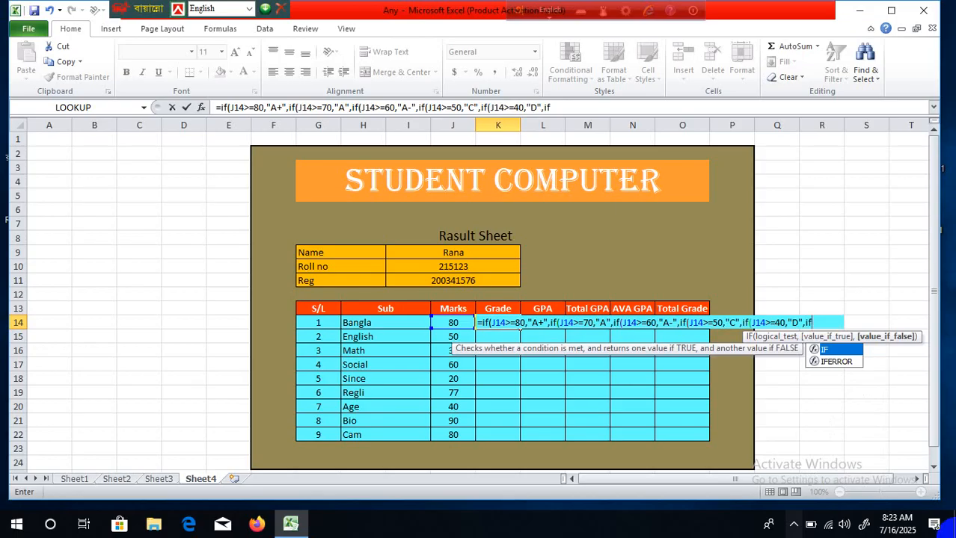
type("(")
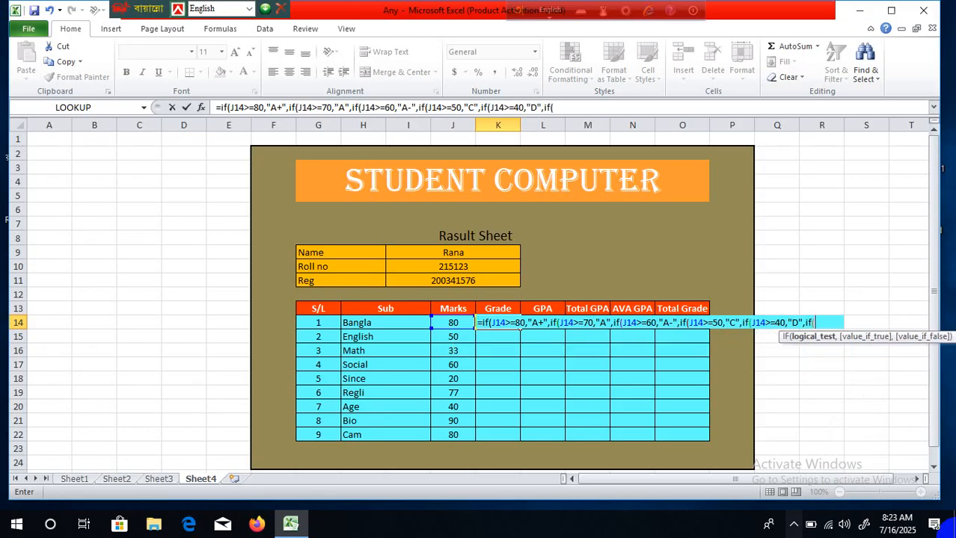
left_click(451, 322)
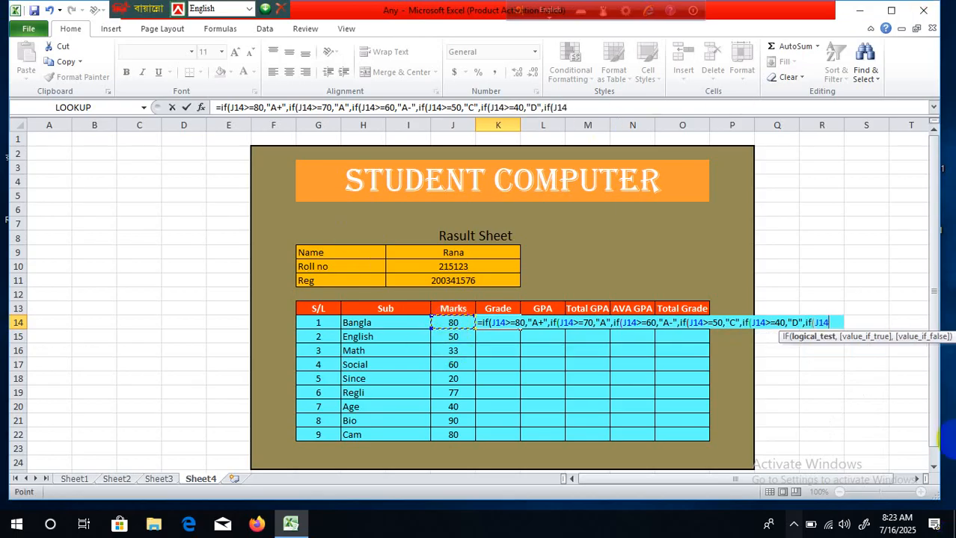
type(">=")
type("33")
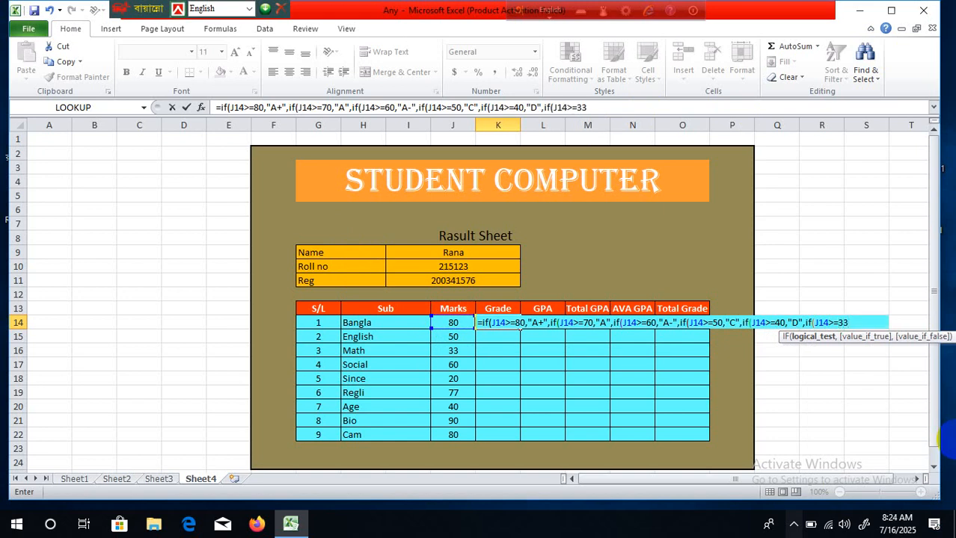
type(",")
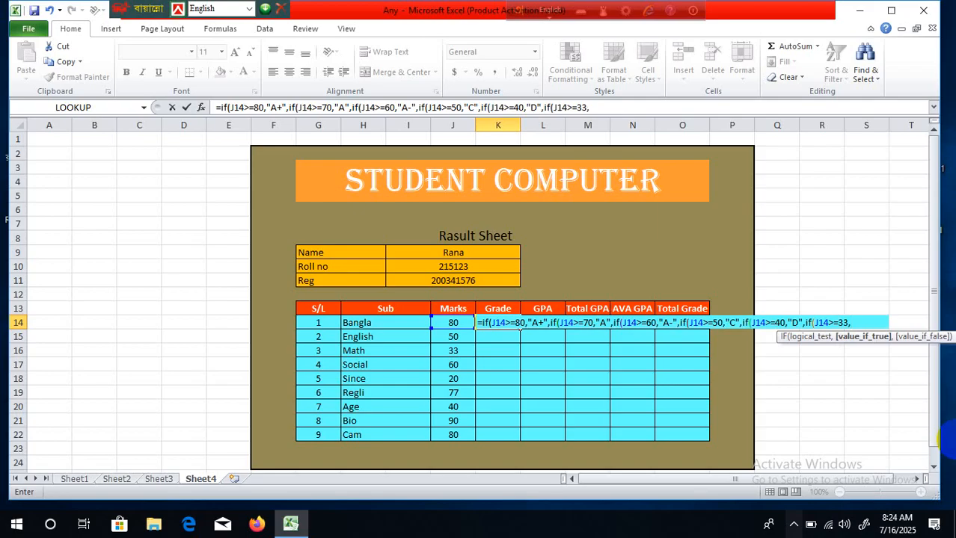
type("\"D\",")
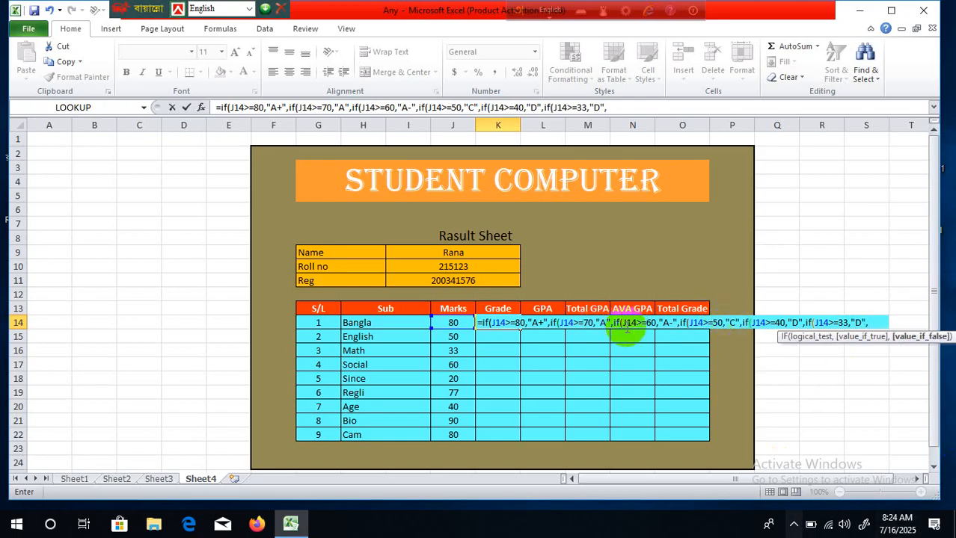
Step: Correct the grades in the K14 formula to "B" for marks >=50 and "C" for marks >=40
left_click_drag(706, 323, 729, 327)
left_click(730, 323)
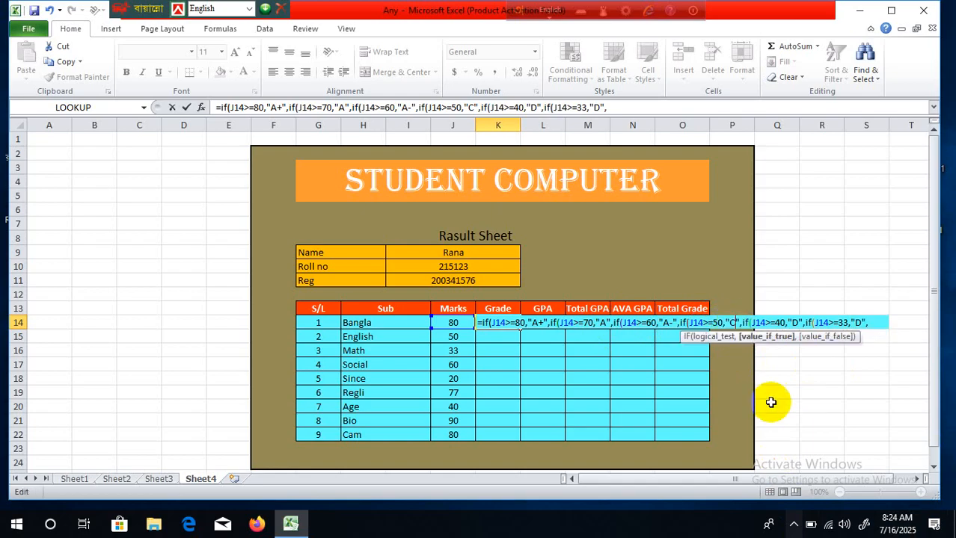
key("BackSpace")
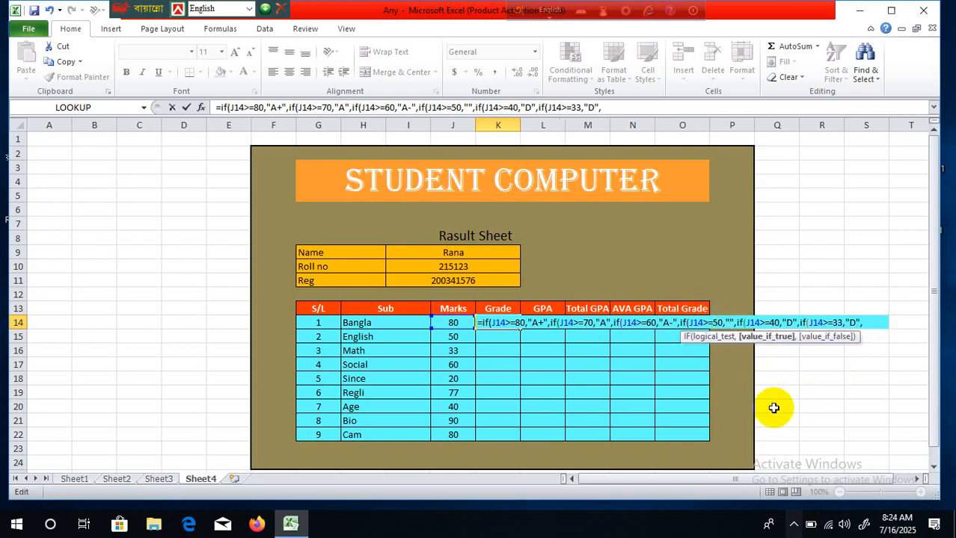
type("B")
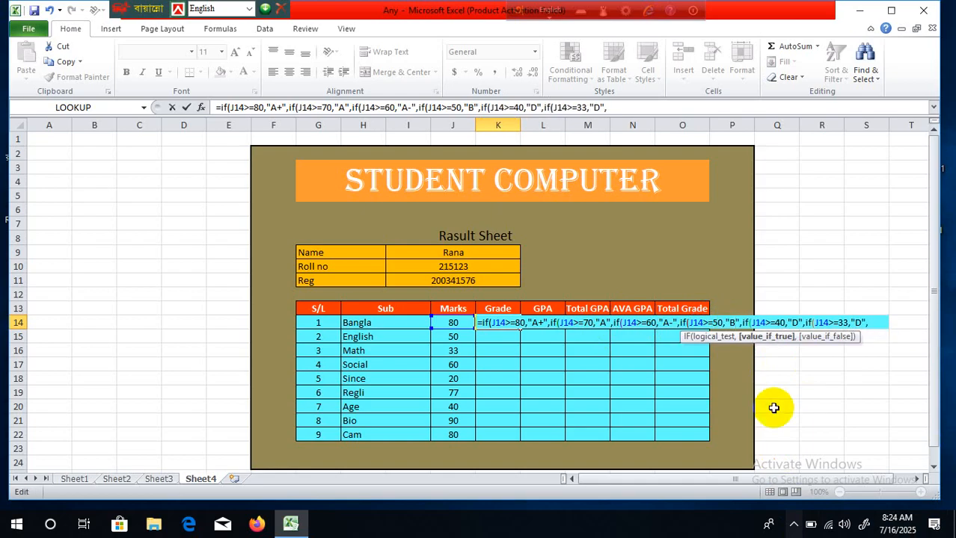
left_click(797, 325)
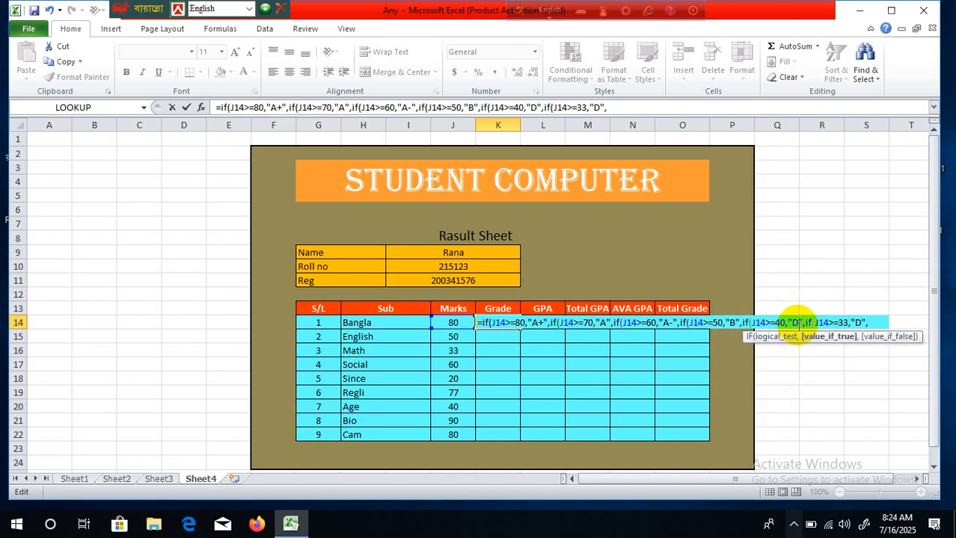
key("BackSpace")
type("C")
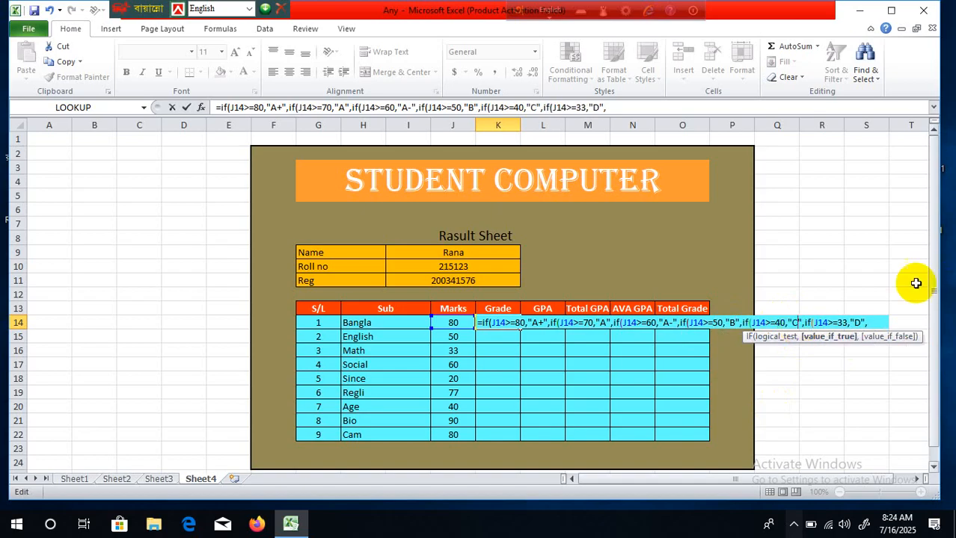
Step: Finish the K14 formula with a nested IF that returns "F" when J14 is >=0, closing all parentheses and entering it
left_click(872, 322)
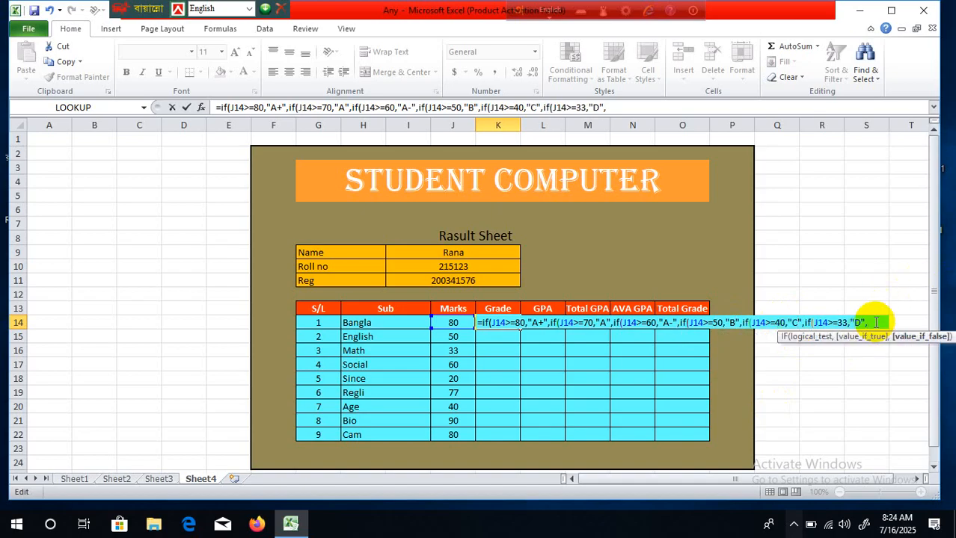
type("if")
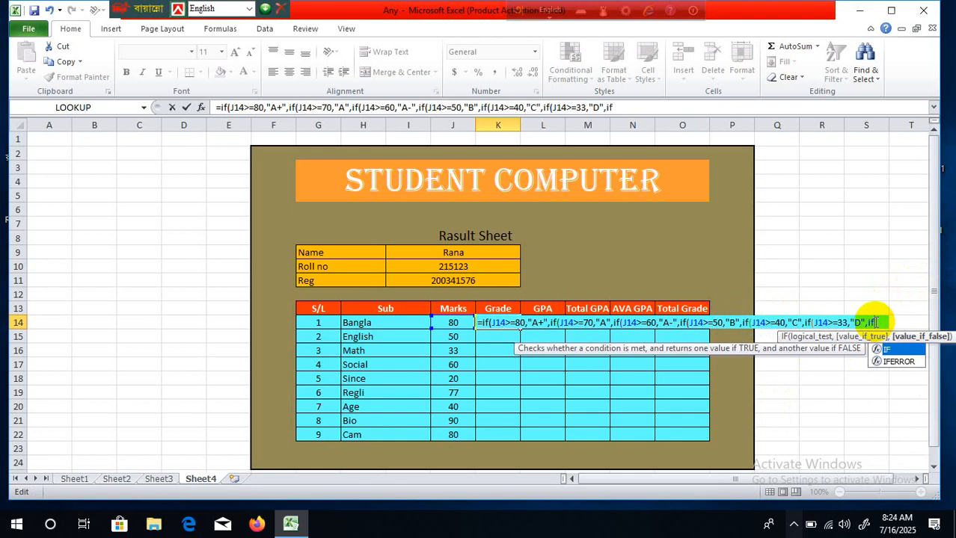
type("(")
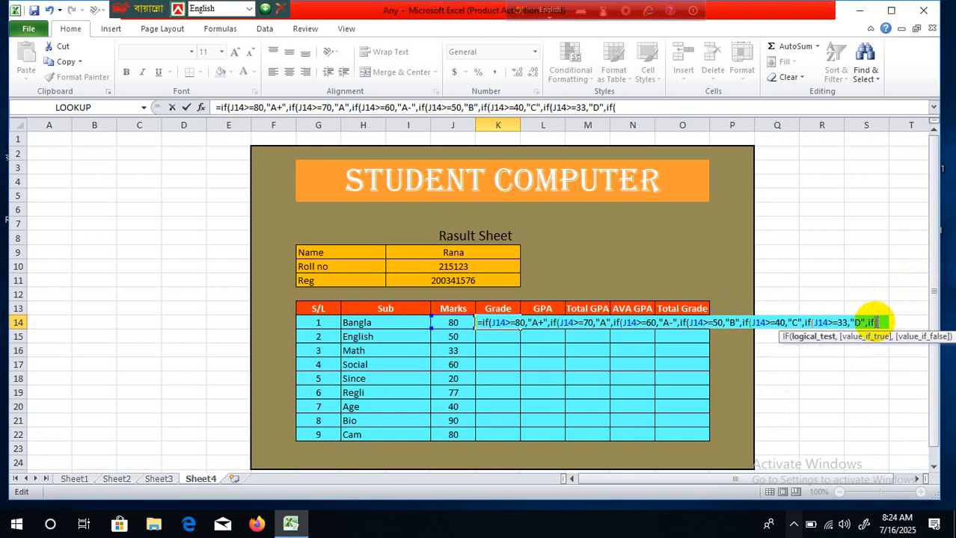
left_click(459, 328)
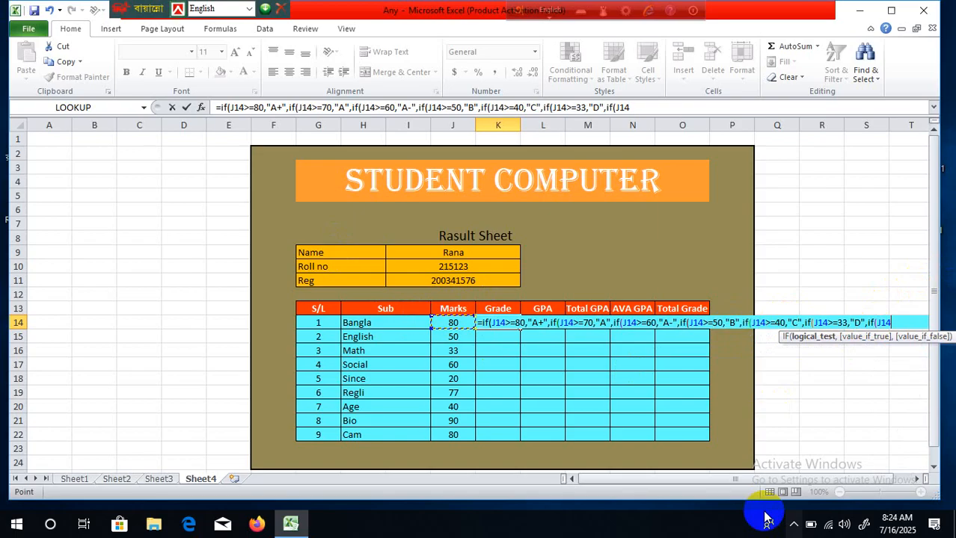
type(">=")
type("0,")
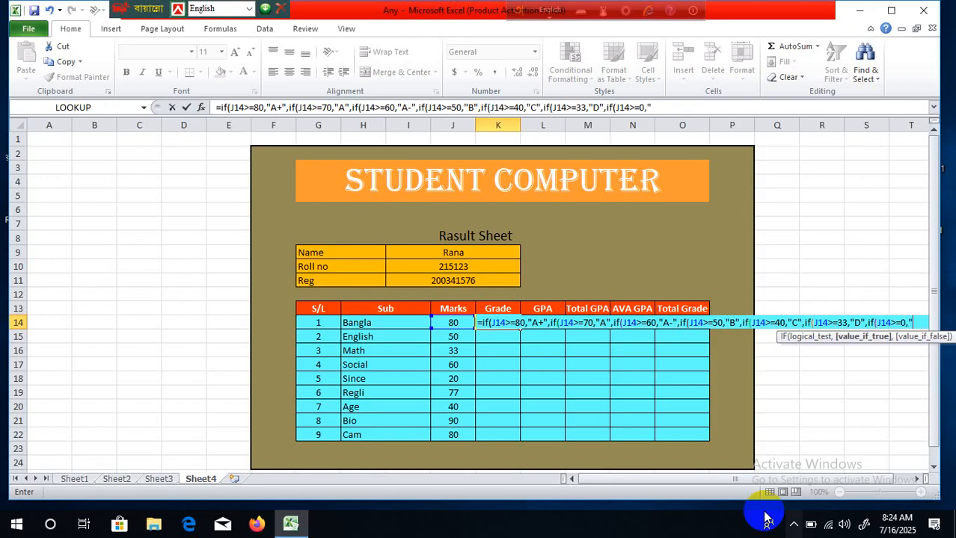
type("\"F\"")
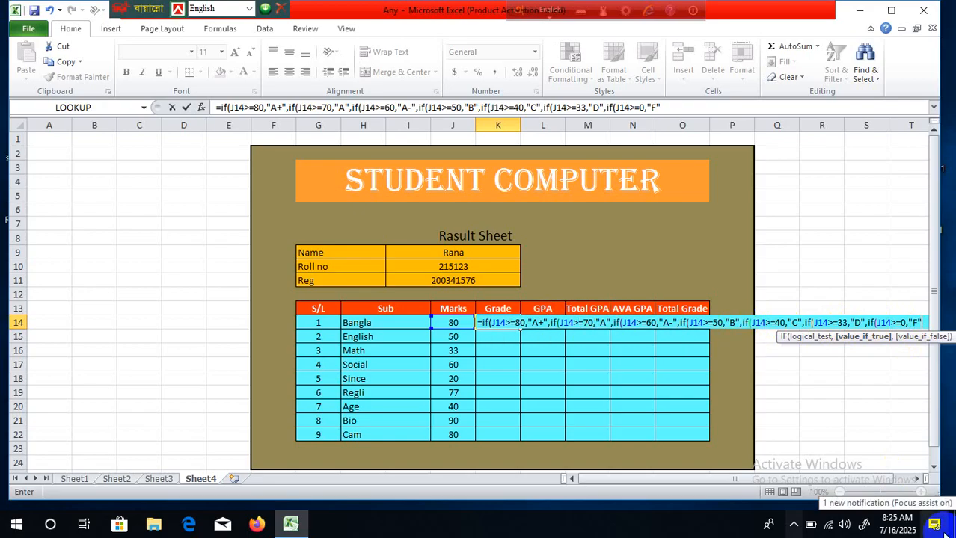
type("))))")
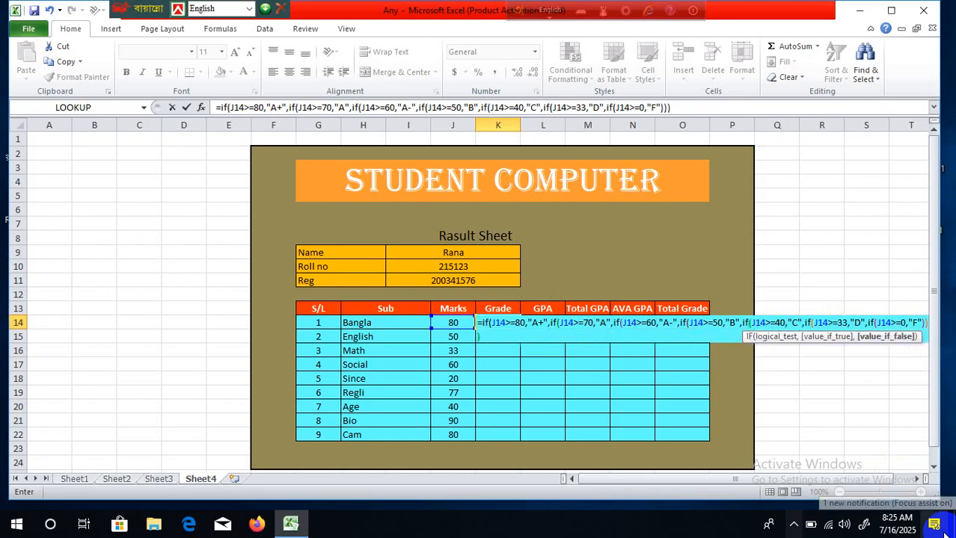
type("))")
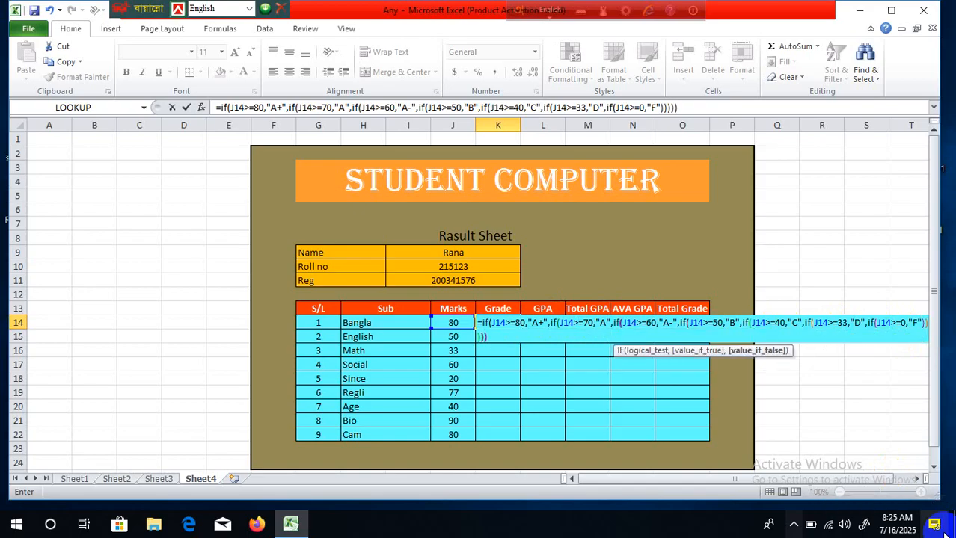
type(")")
key("Return")
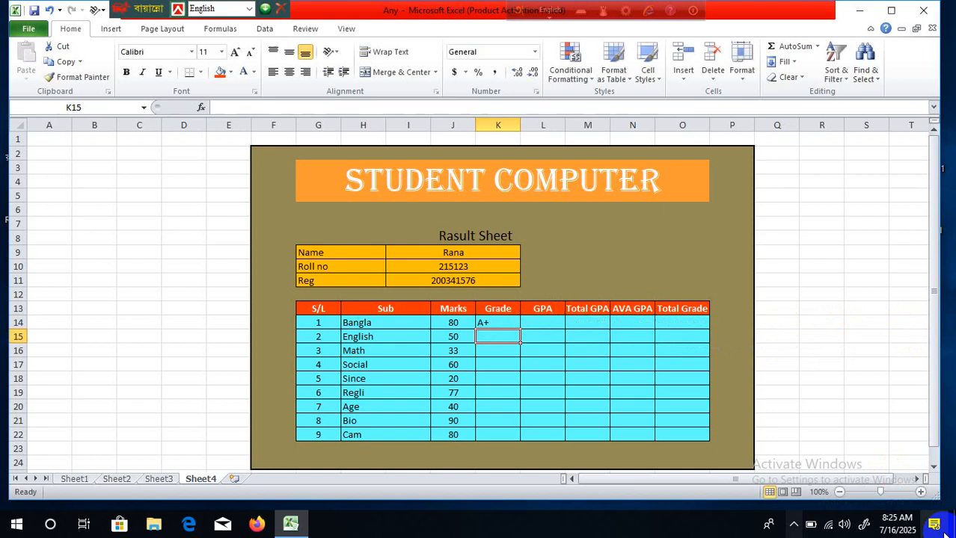
Step: Fill the K14 grade formula down through K22 and center the grades horizontally
left_click(508, 325)
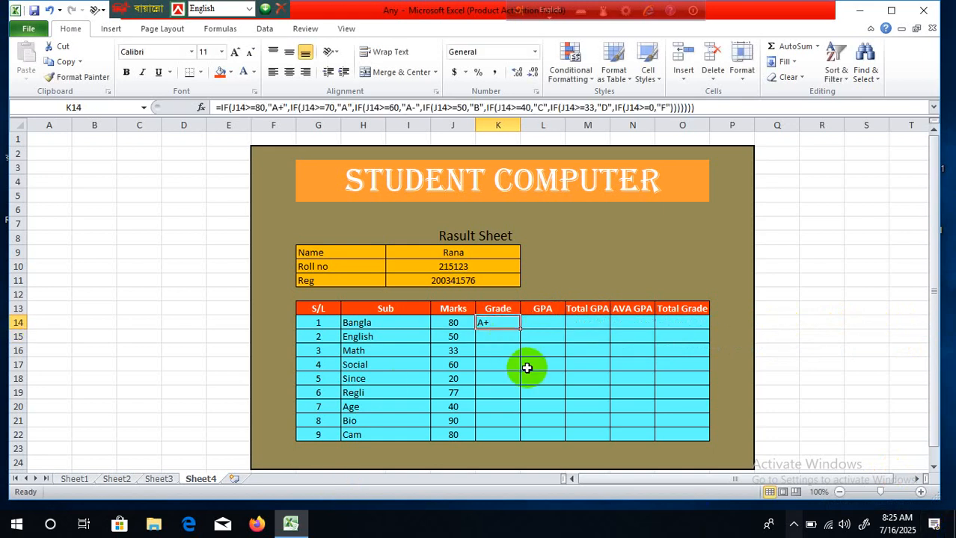
double_click(521, 328)
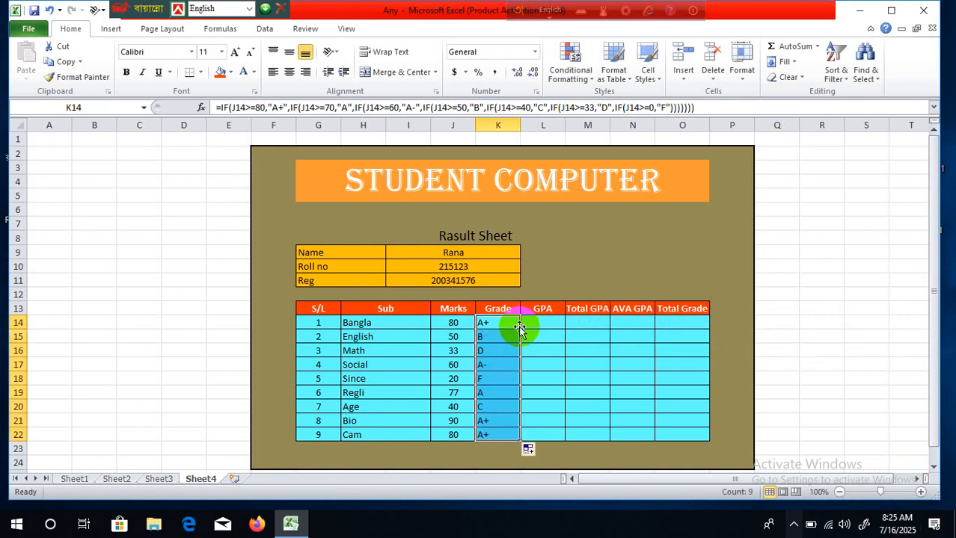
left_click(288, 72)
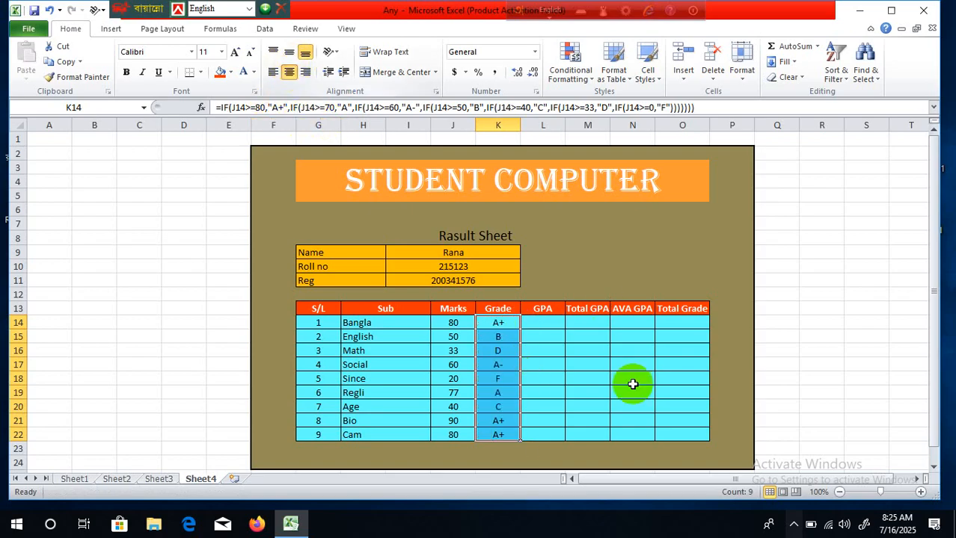
left_click(626, 396)
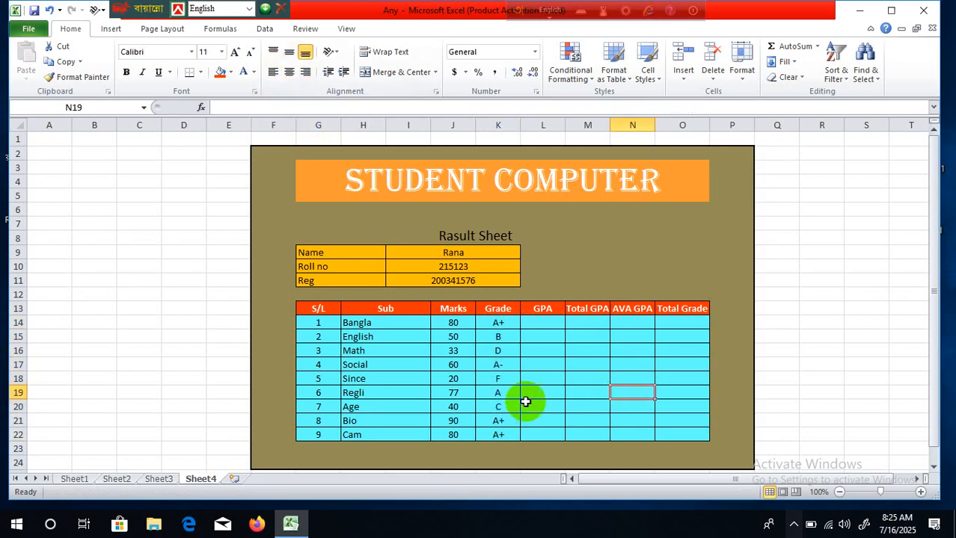
Step: Check the marks against the calculated grades for the subjects in rows 18 to 20
left_click(452, 379)
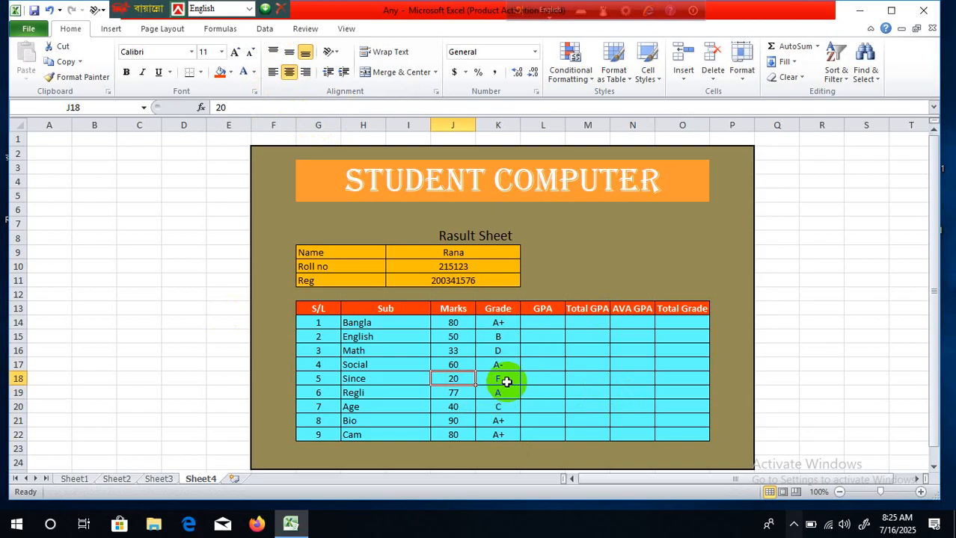
left_click(506, 382)
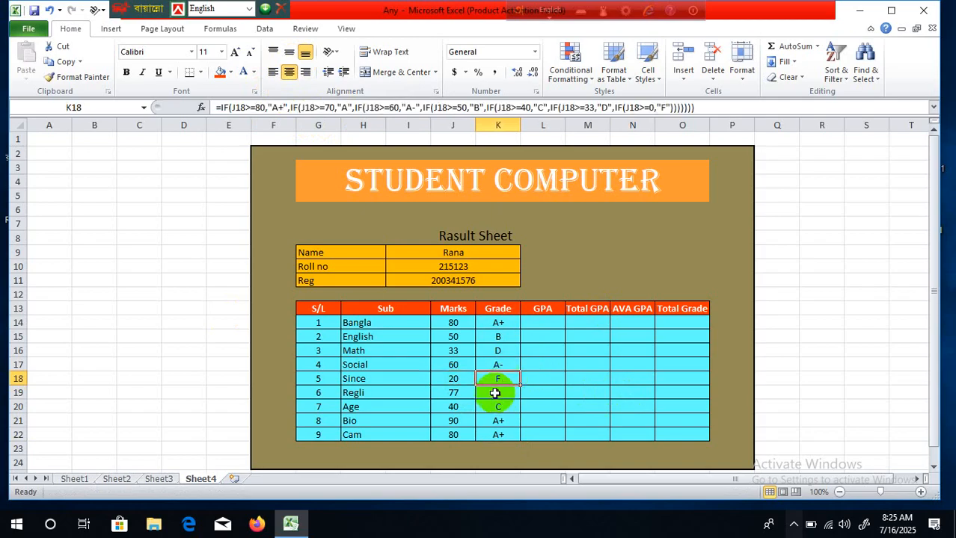
left_click(449, 392)
left_click(506, 388)
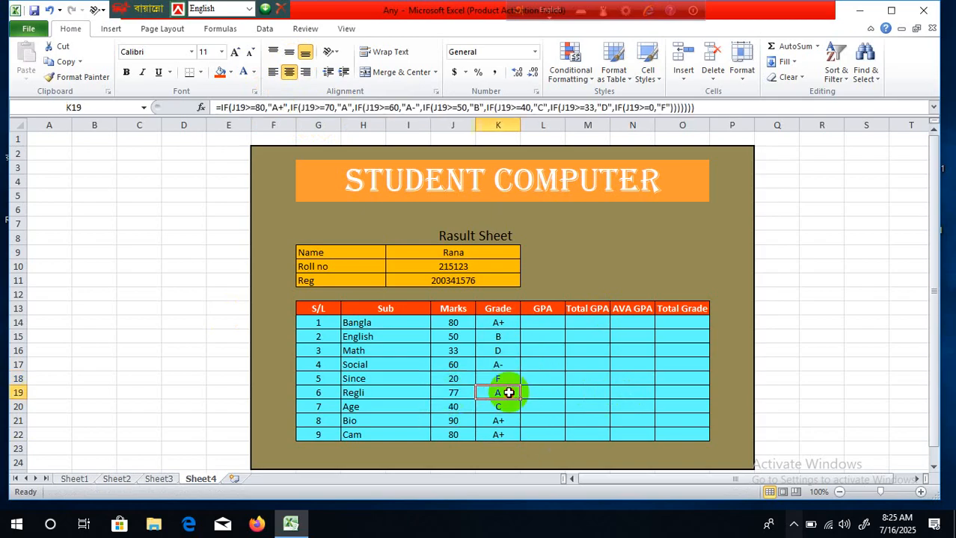
left_click(455, 408)
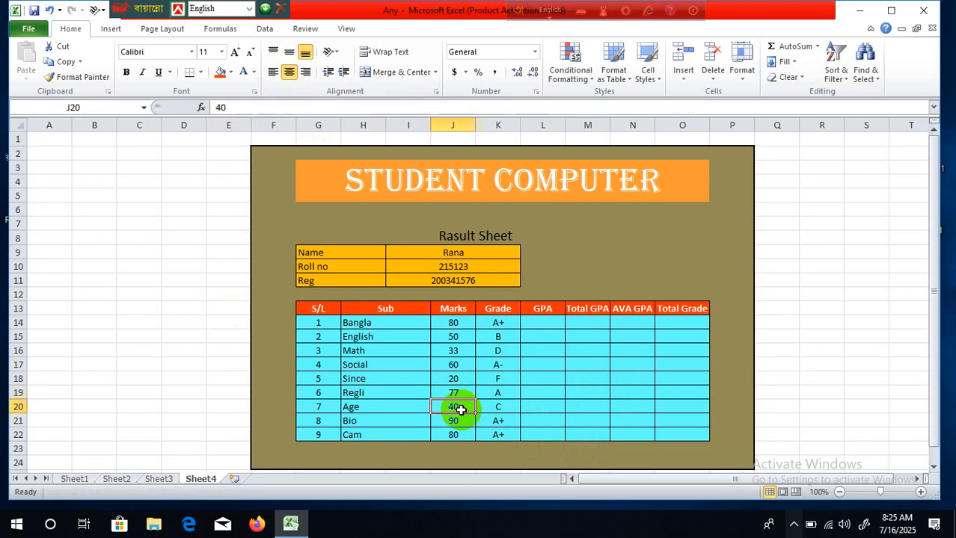
left_click(511, 410)
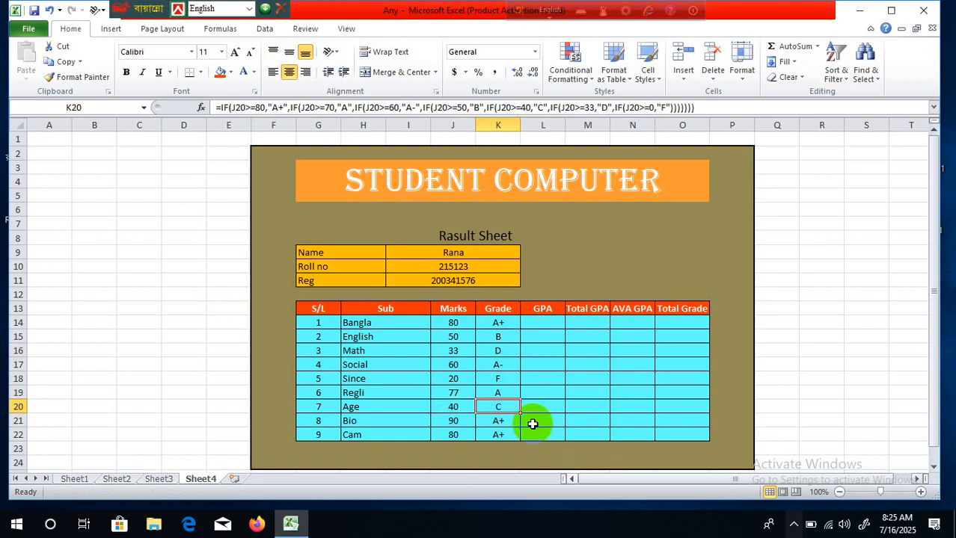
Step: Begin the GPA formula in L14 with an IF that returns 5 when J14 is >=80
left_click(544, 322)
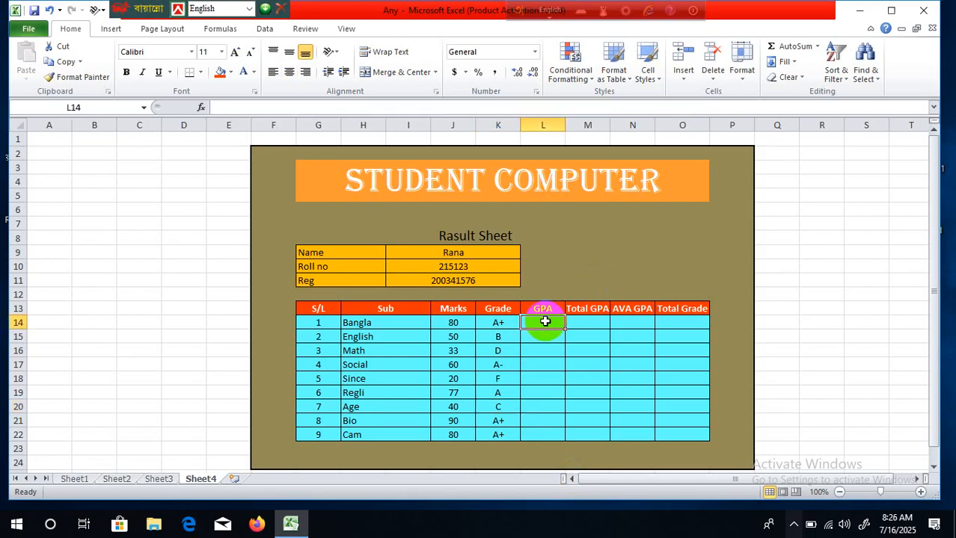
type("=")
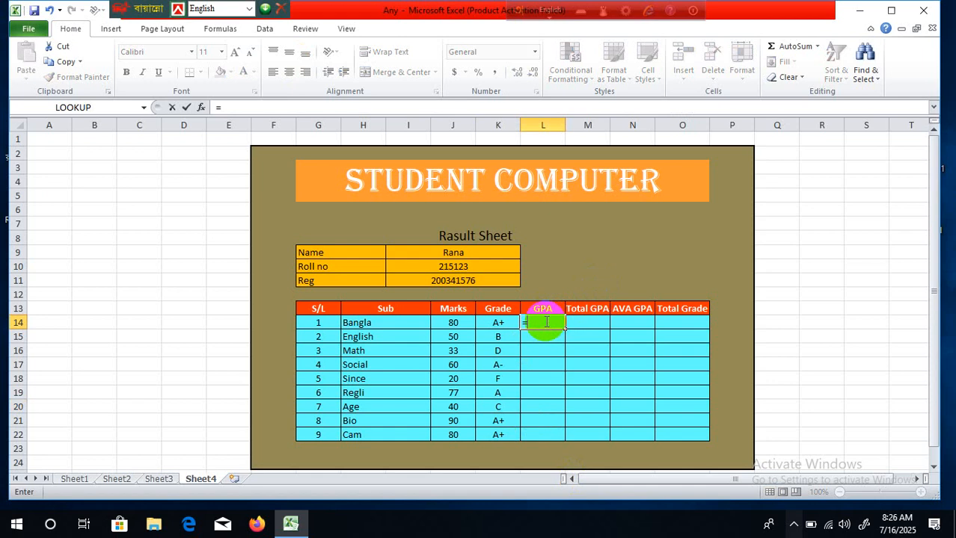
type("if")
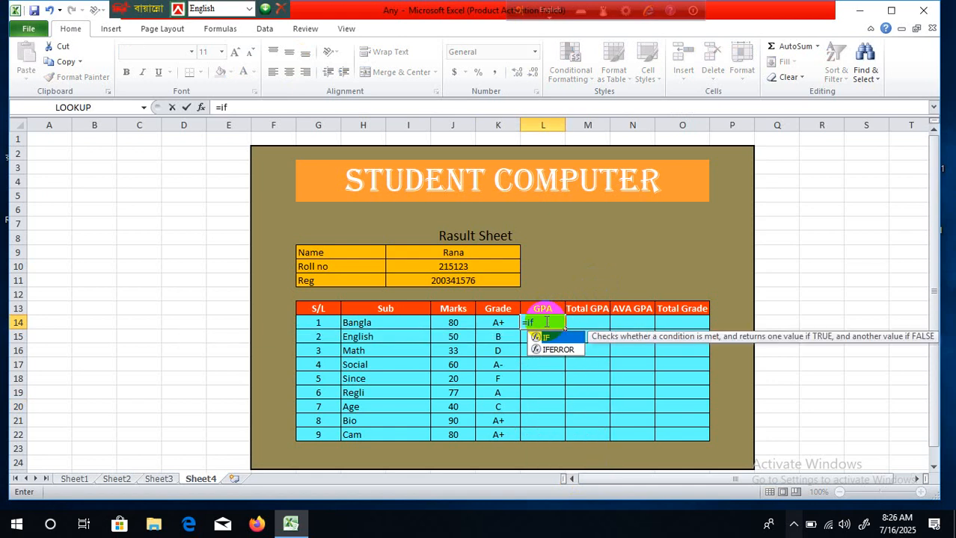
type("(")
left_click(458, 323)
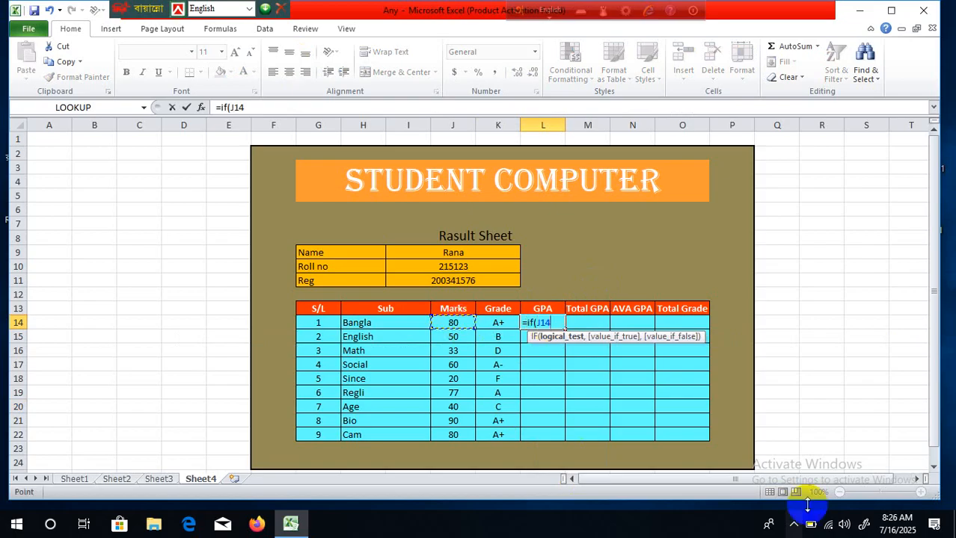
type(">=")
type("80,")
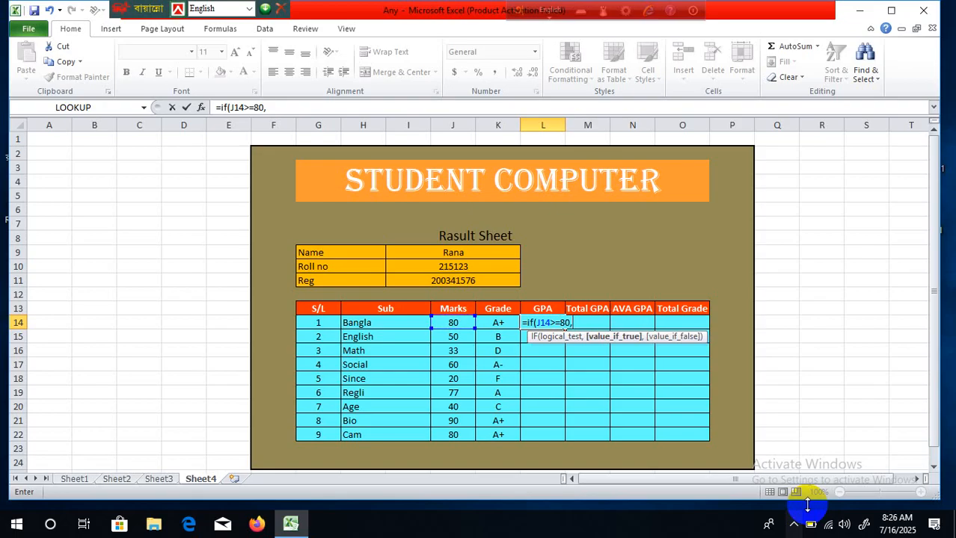
type("5,")
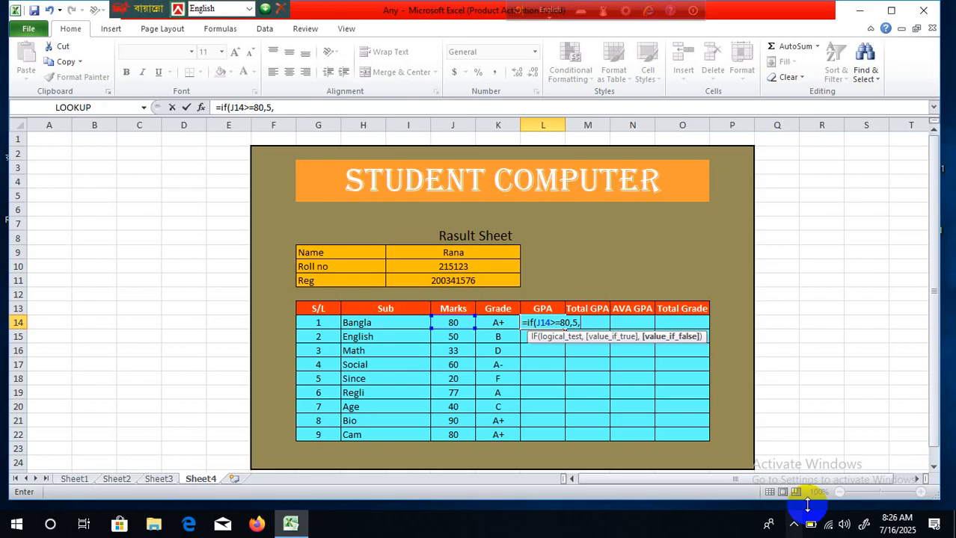
Step: Nest a second IF in the L14 GPA formula that returns 4 when J14 is >=70
type("if(")
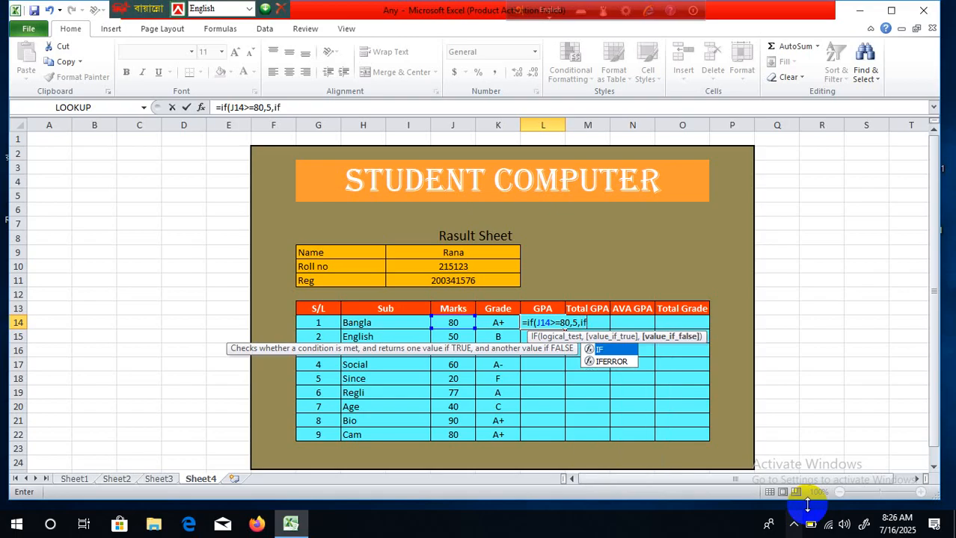
left_click(453, 322)
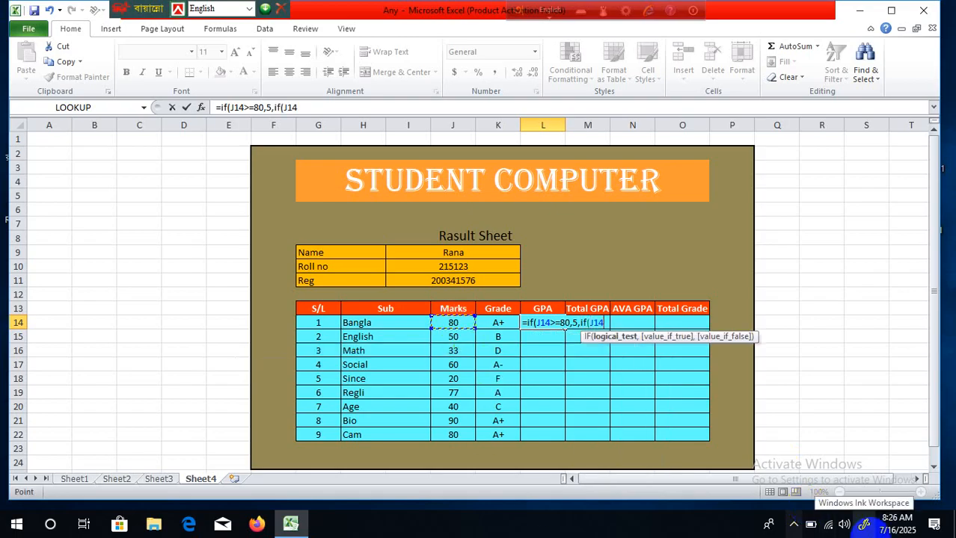
type(">")
type("=")
type("7")
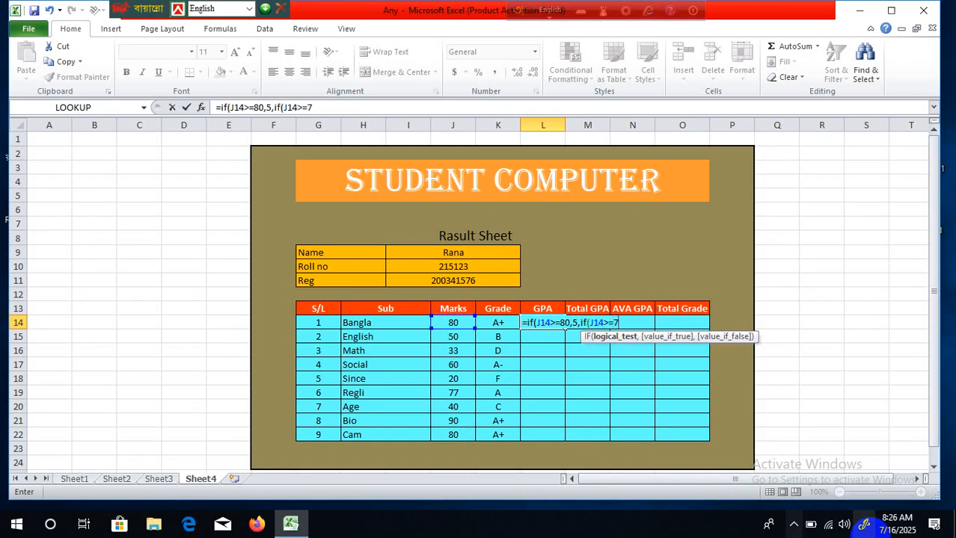
type("0,")
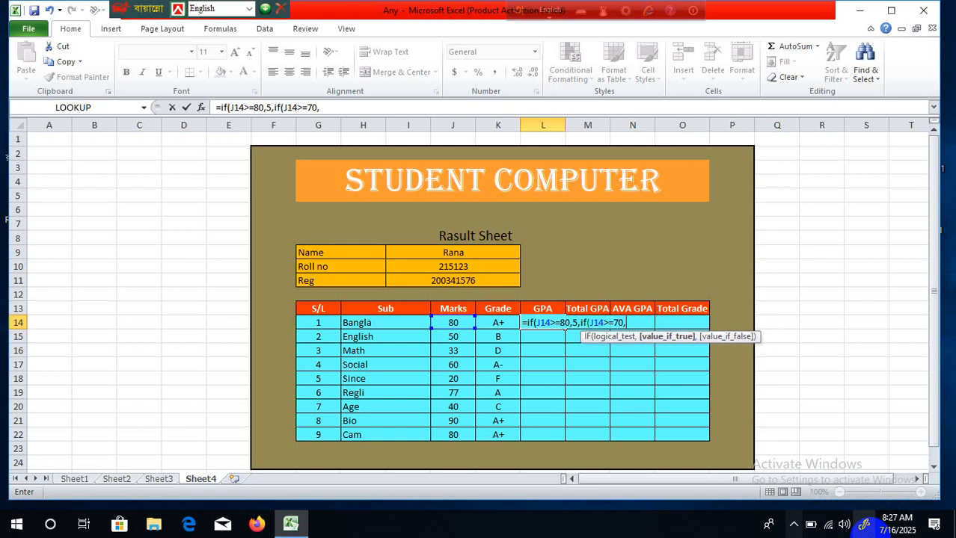
type("4,")
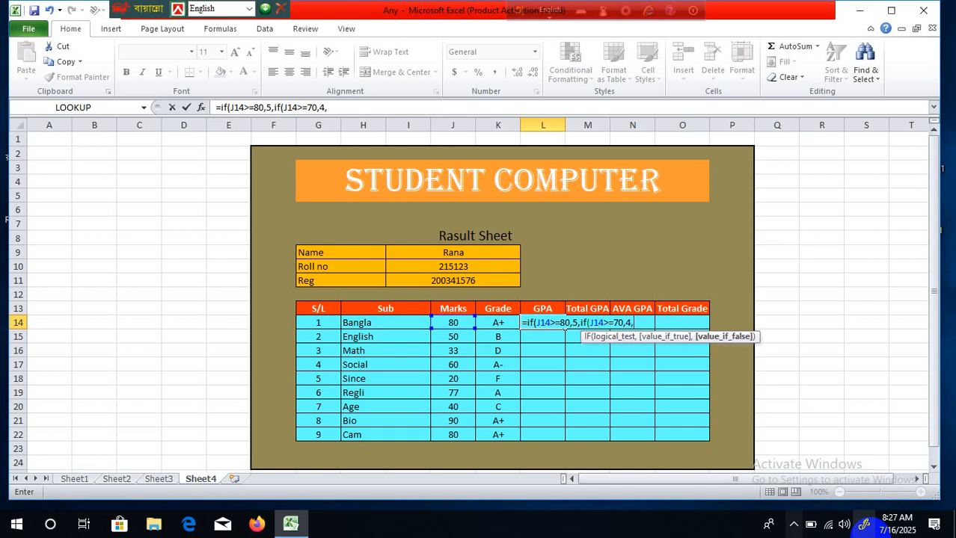
type("if")
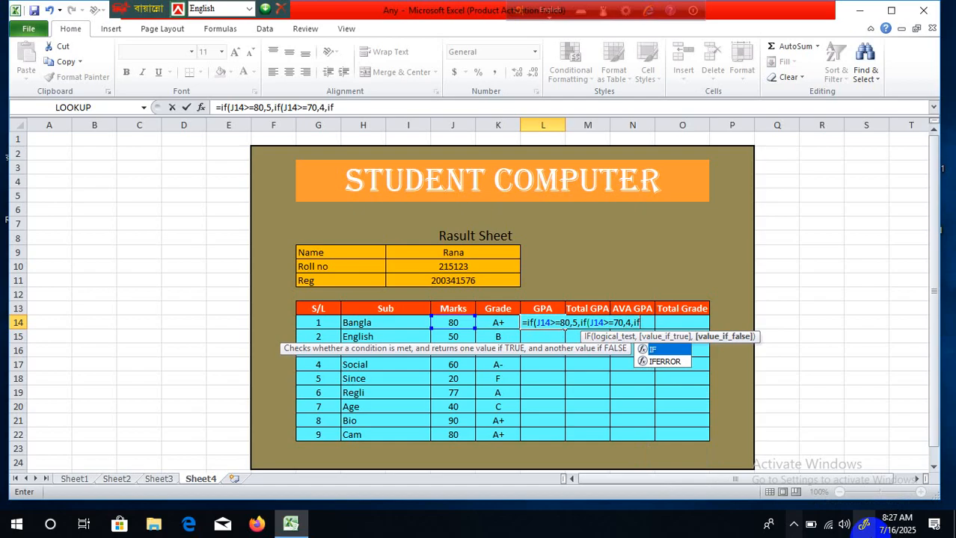
key("BackSpace")
key("BackSpace")
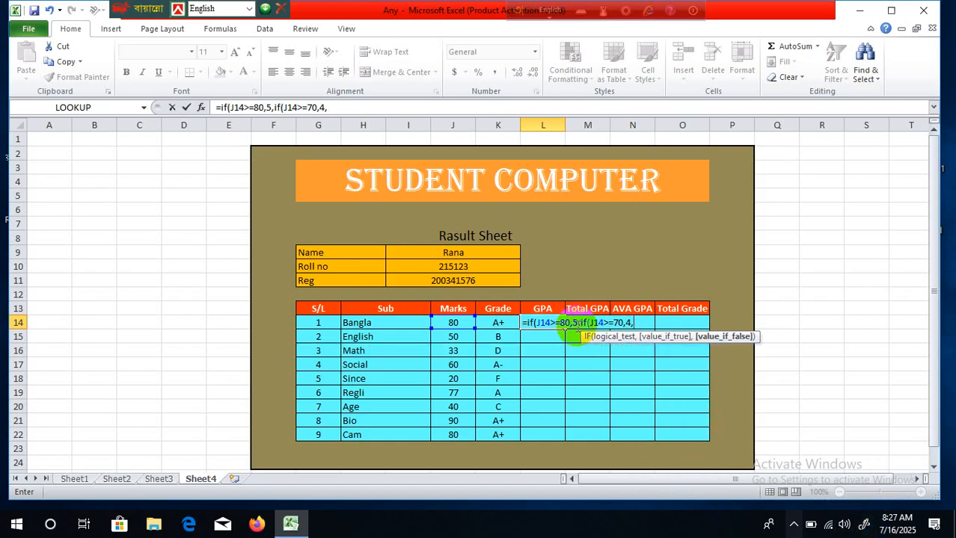
Step: Copy the J14>=80,5 condition within the L14 formula, append it at the end, and change the copy to J14>=60,3.5
left_click_drag(577, 323, 528, 329)
key("ctrl+c")
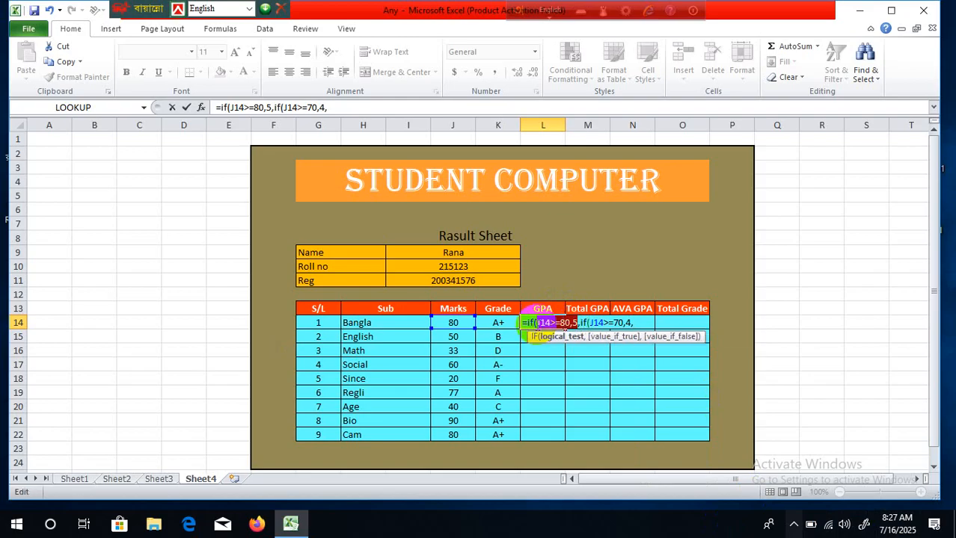
left_click(637, 323)
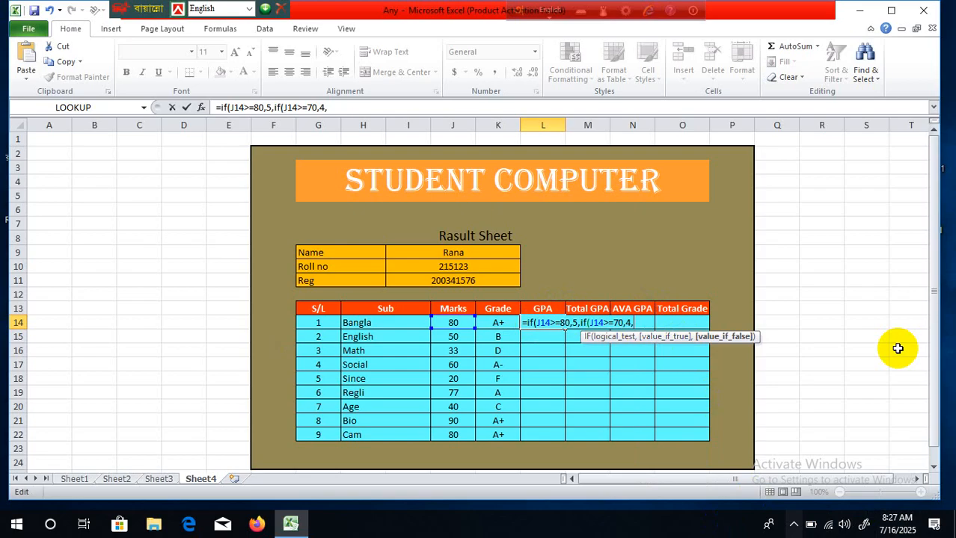
key("ctrl+v")
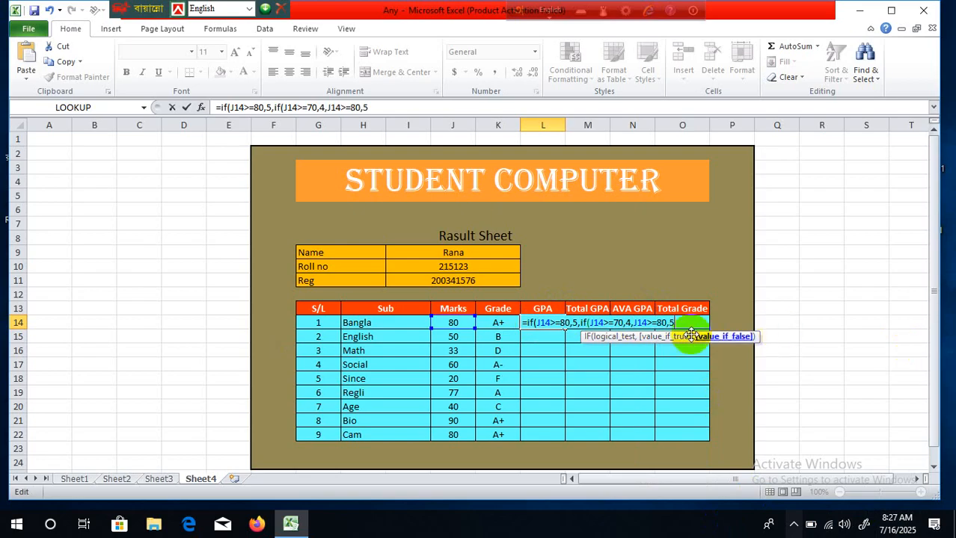
left_click(646, 323)
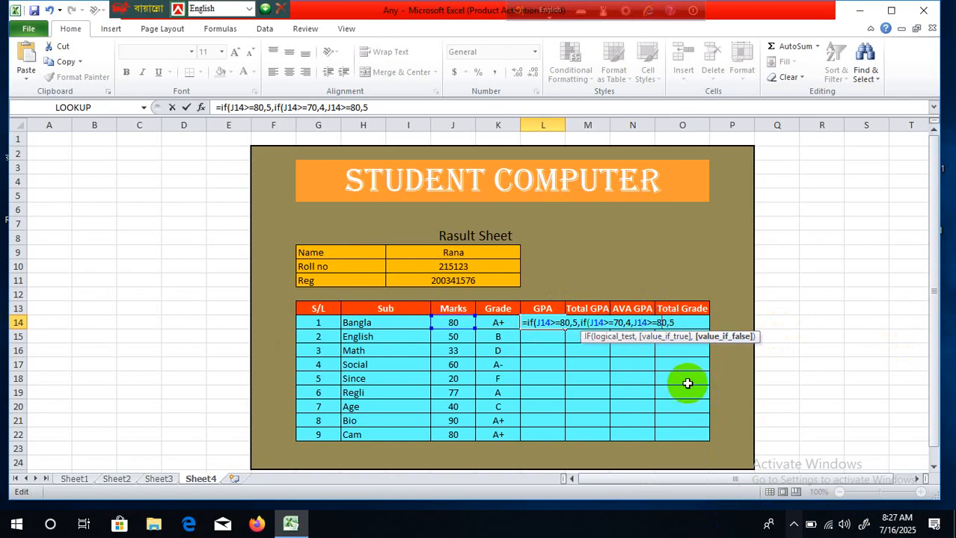
key("BackSpace")
type("6")
left_click(675, 322)
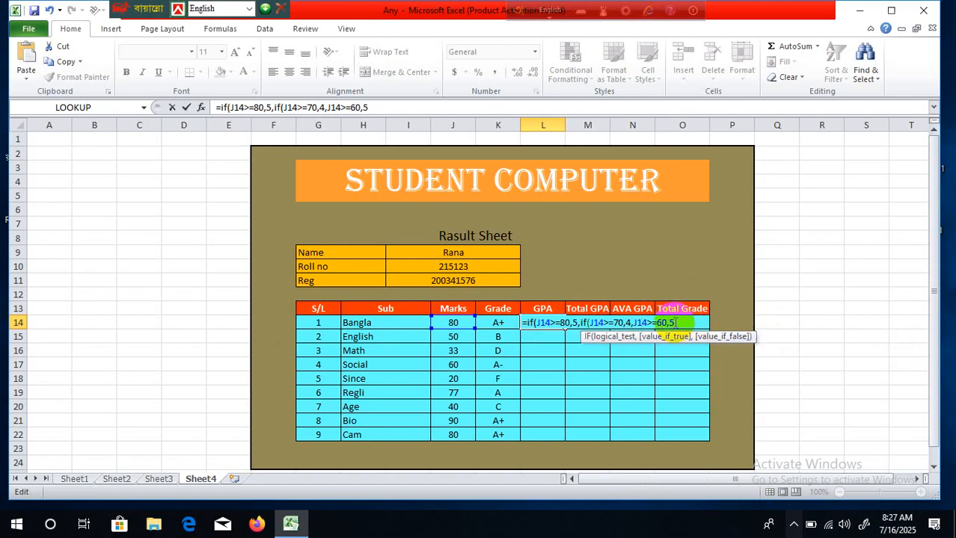
key("BackSpace")
type("3.5")
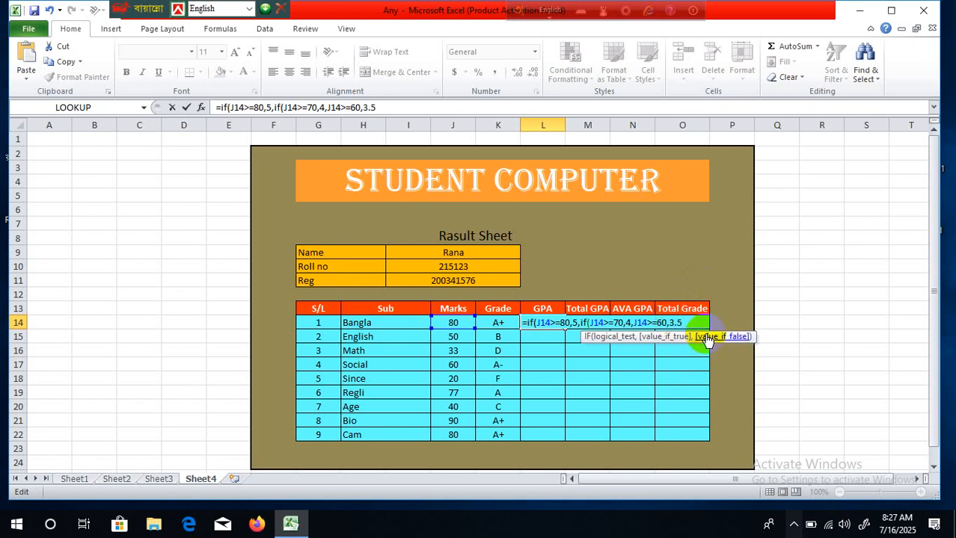
Step: Append another copy of the condition to the L14 formula and change it to J14>=50,3
type(",J14>=80,5")
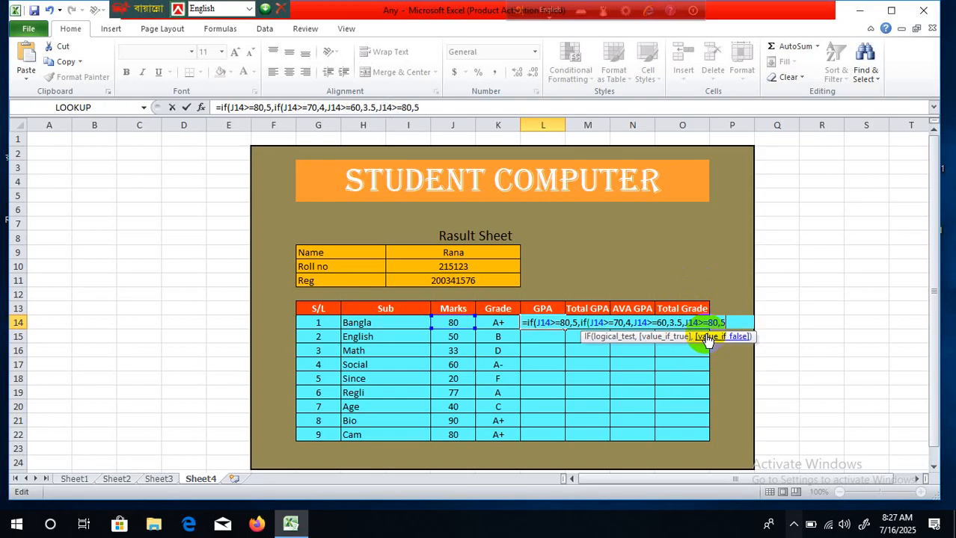
left_click(719, 323)
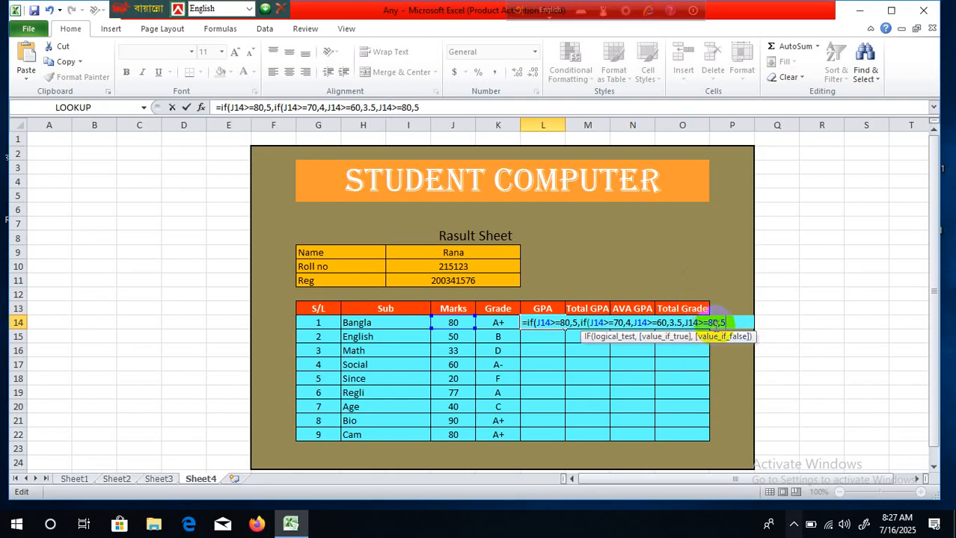
key("BackSpace")
type("5")
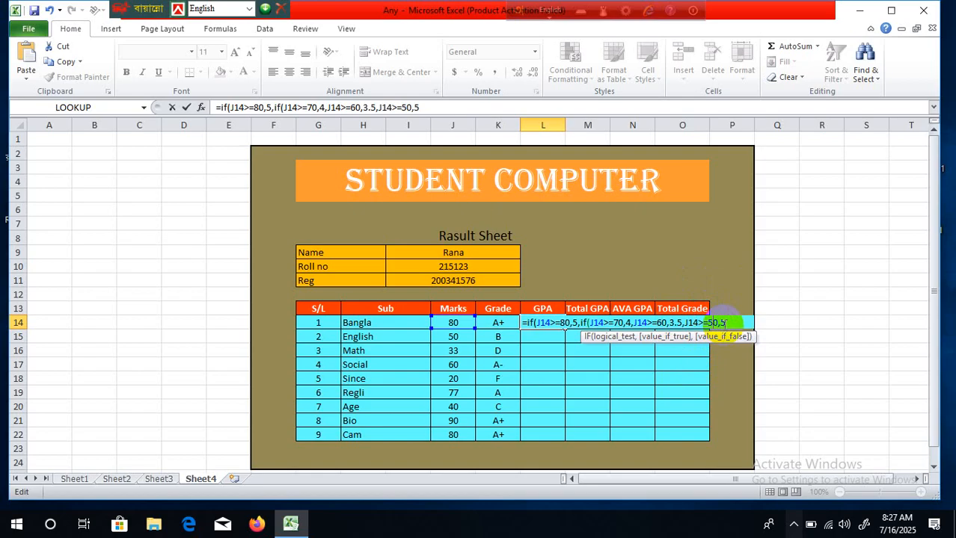
key("BackSpace")
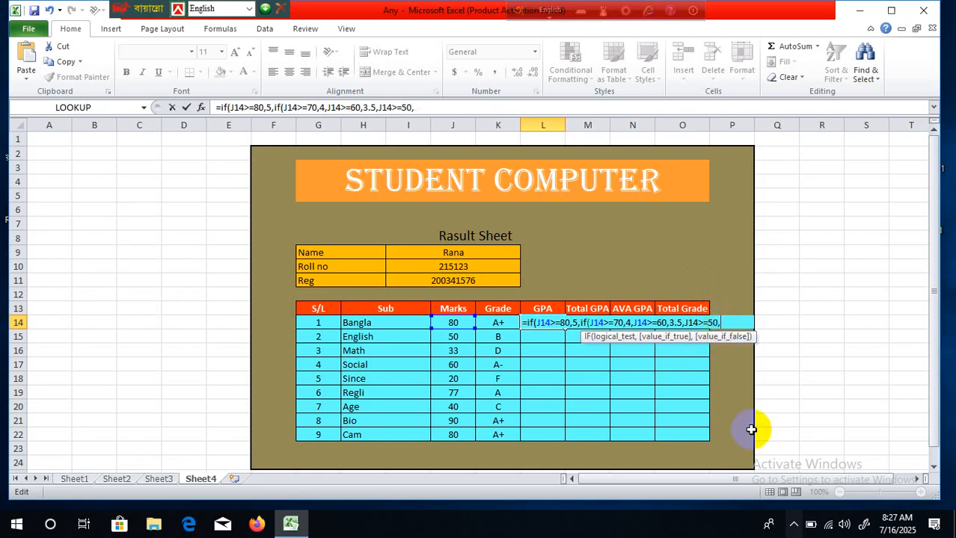
type("3,V")
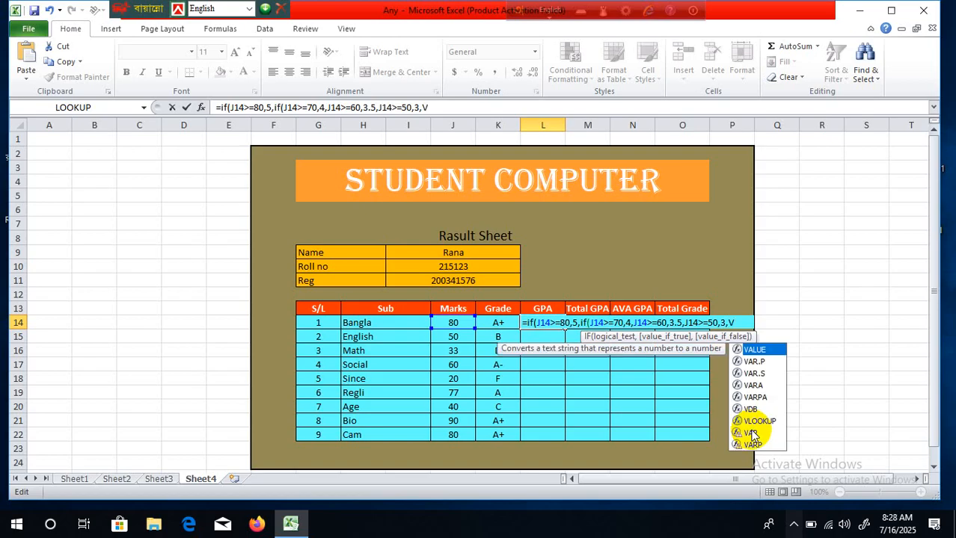
Step: Remove the stray V and append another copy of the condition to the L14 formula, changed to J14>=40,2
key("BackSpace")
type("J14>=80,5")
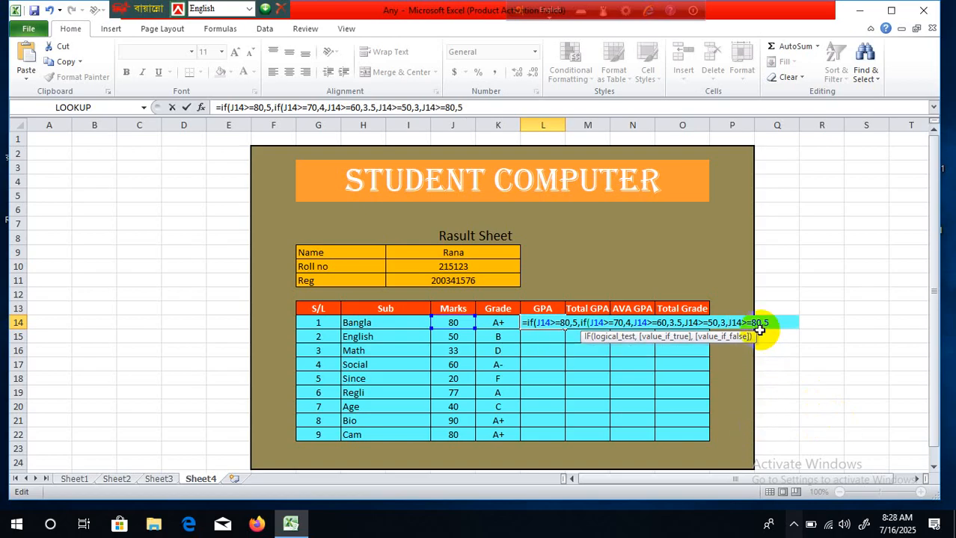
key("Left")
key("Left")
key("Left")
key("BackSpace")
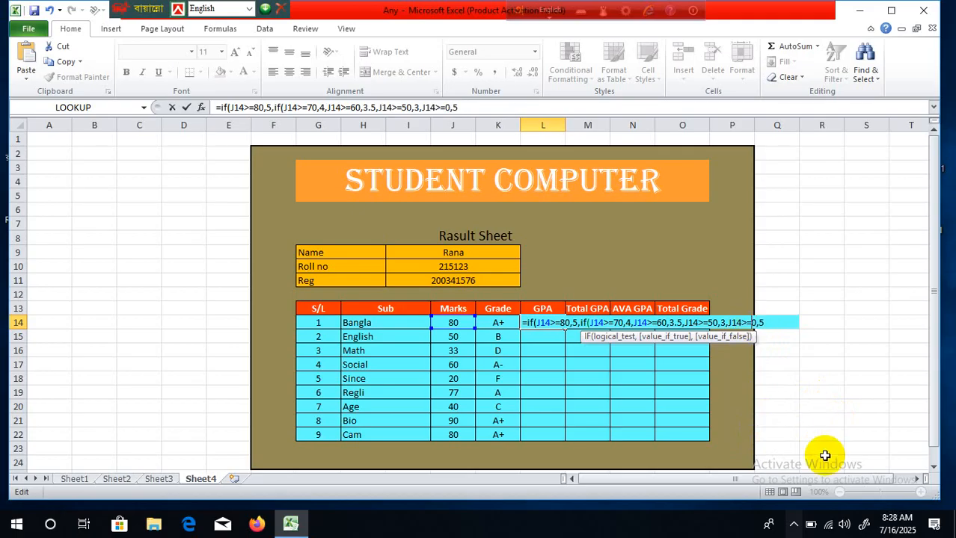
type("4")
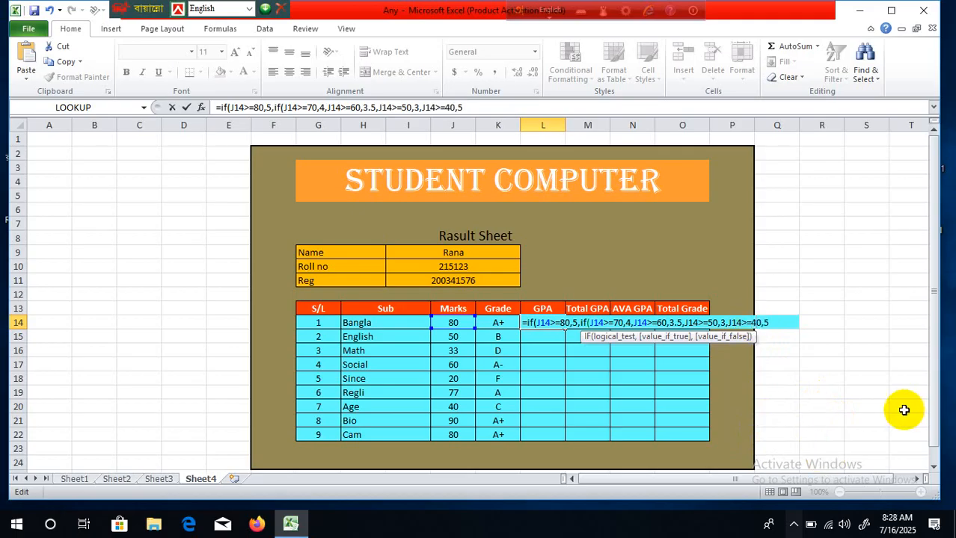
left_click(768, 322)
key("BackSpace")
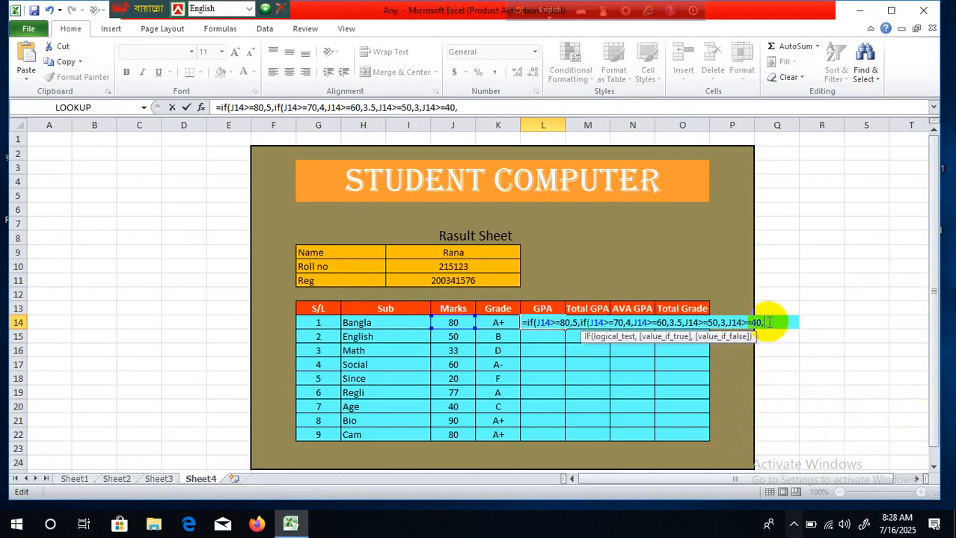
type("2,")
Step: Append another copy of the condition to the L14 formula and change it to J14>=33,1
key("ctrl+v")
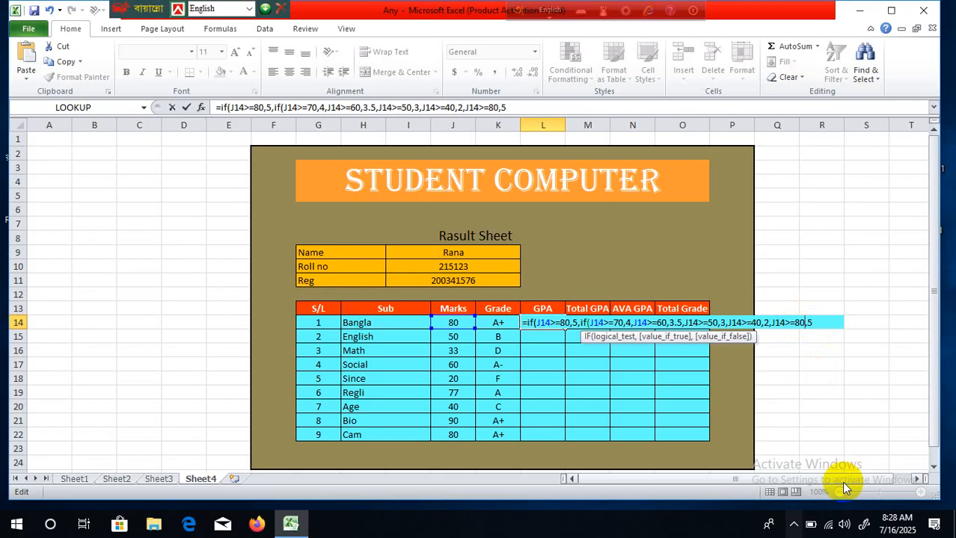
key("BackSpace")
key("BackSpace")
type("33")
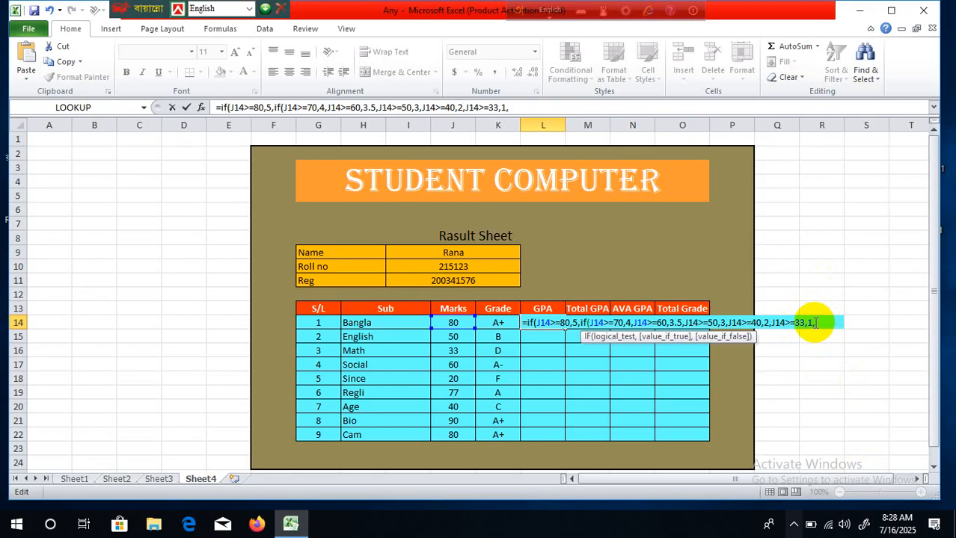
Step: Append a last copy of the condition to the L14 formula and change it to J14>=0,0
key("ctrl+v")
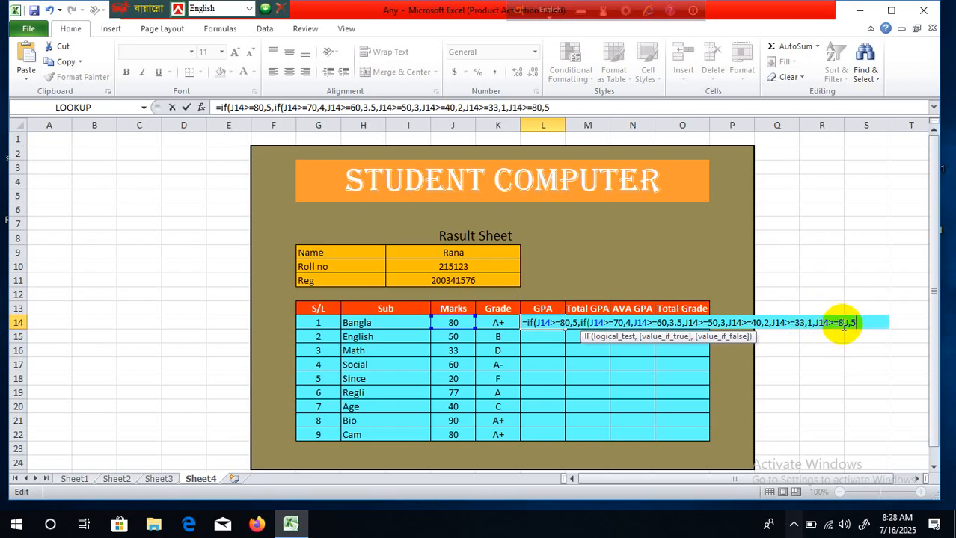
left_click(842, 323)
key("BackSpace")
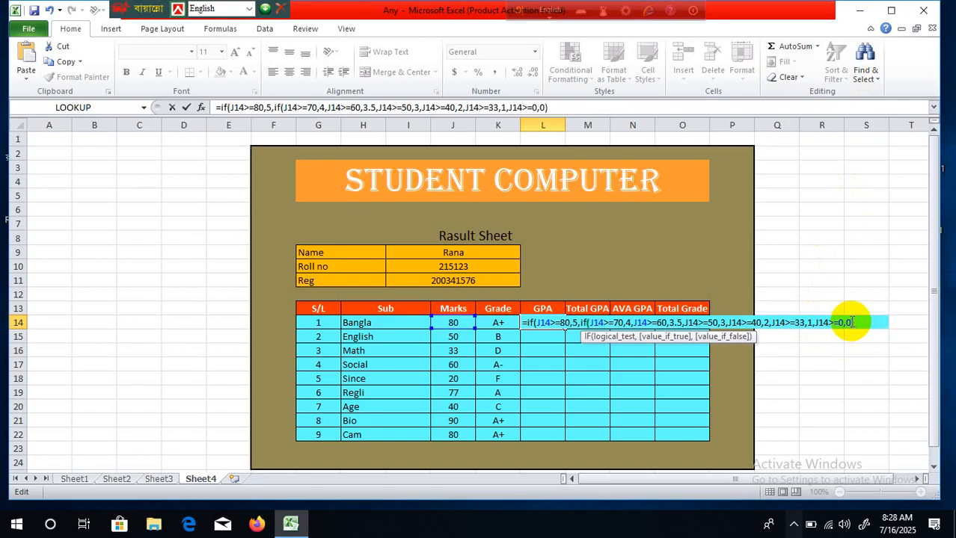
Step: Add the closing parentheses to the L14 formula, try to enter it, and dismiss the message
type(")")
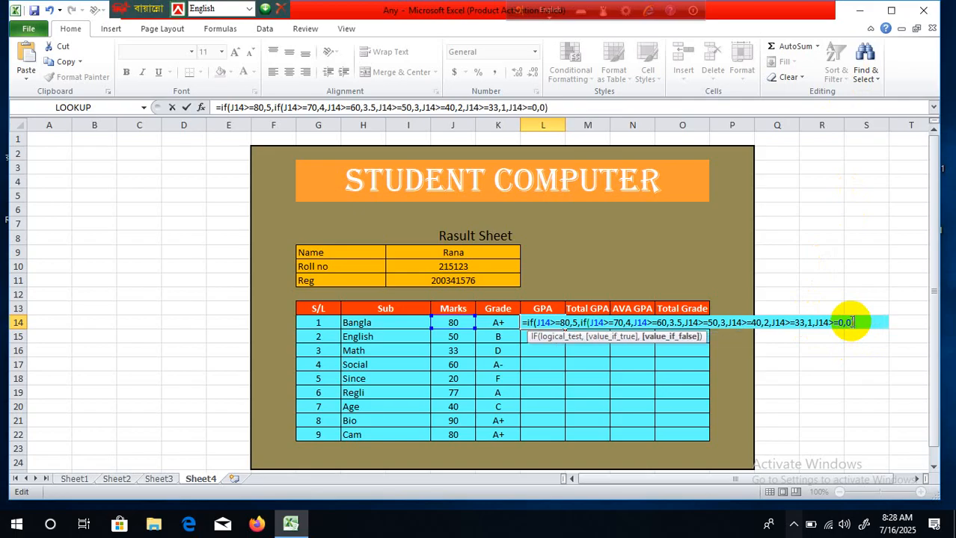
type(")")
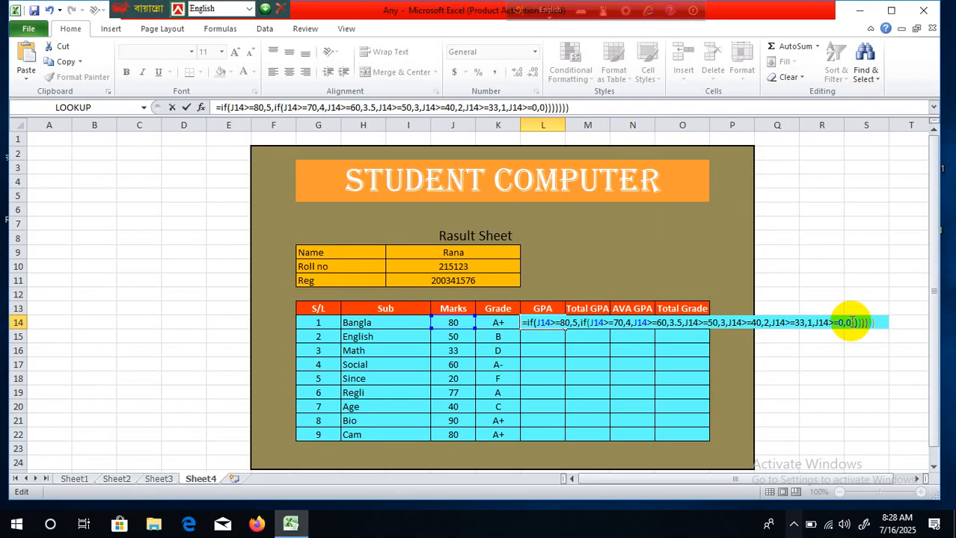
key("Return")
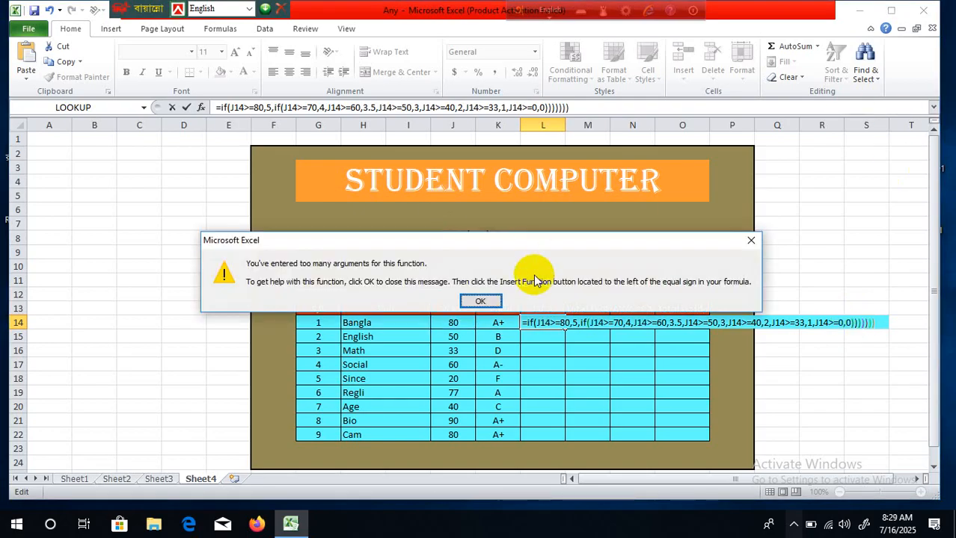
left_click(480, 303)
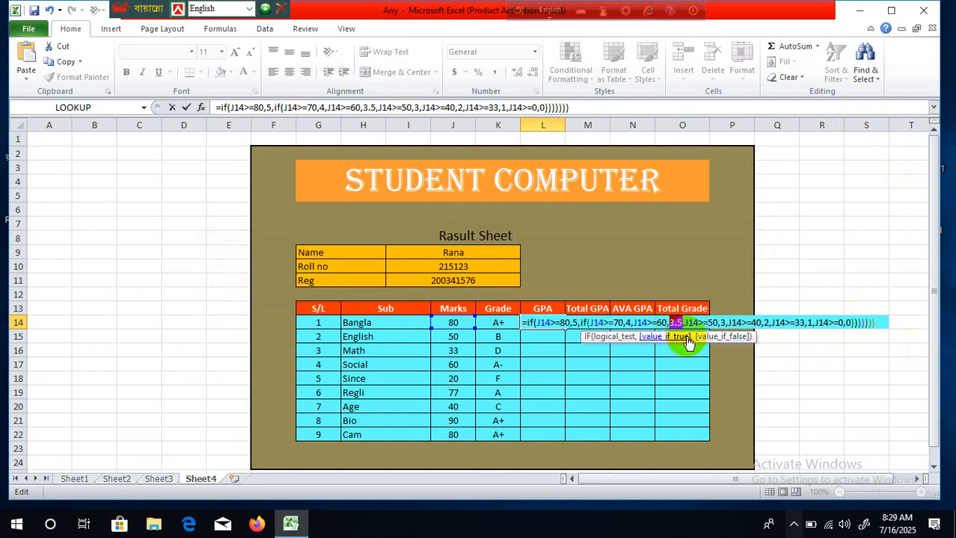
Step: Insert "if" before the J14>=60 condition in the L14 formula and try to enter the formula again
key("Right")
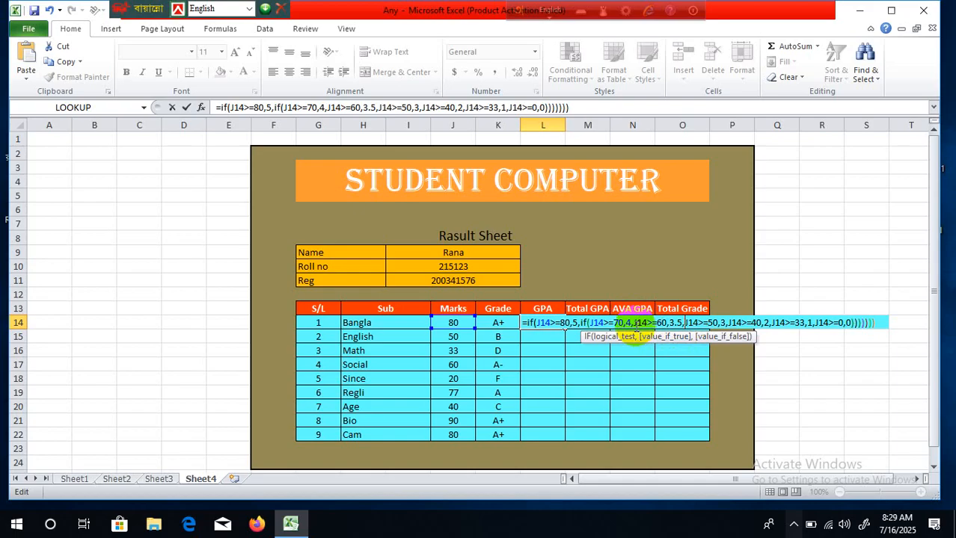
left_click(633, 323)
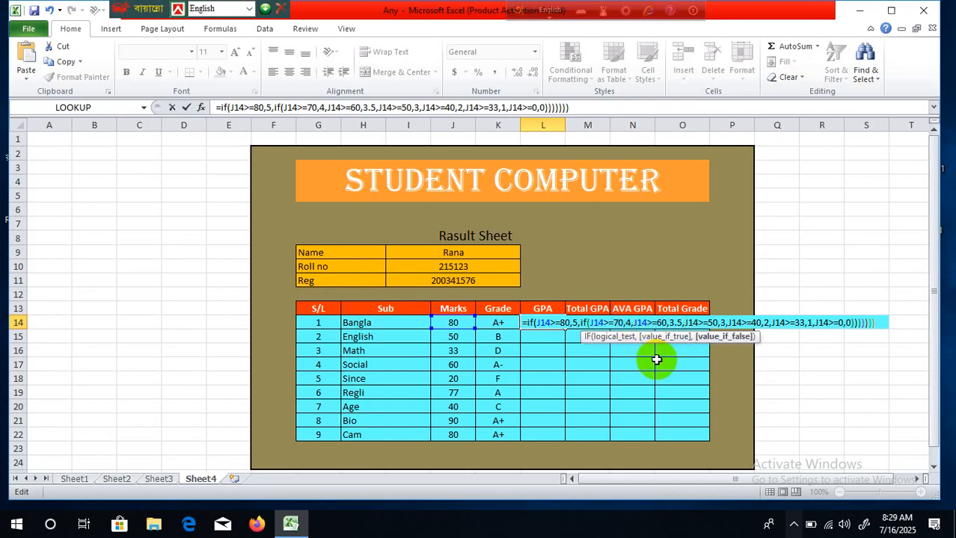
type("if")
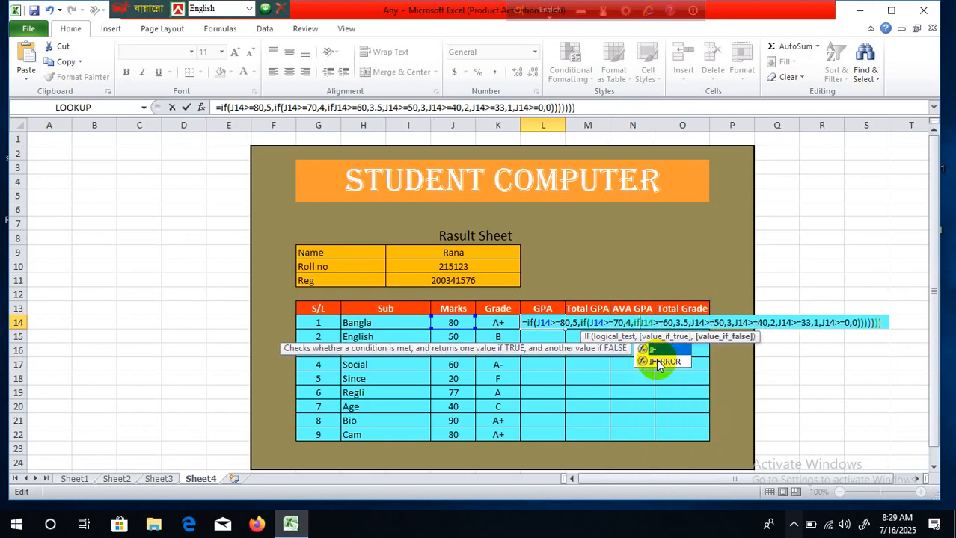
key("Return")
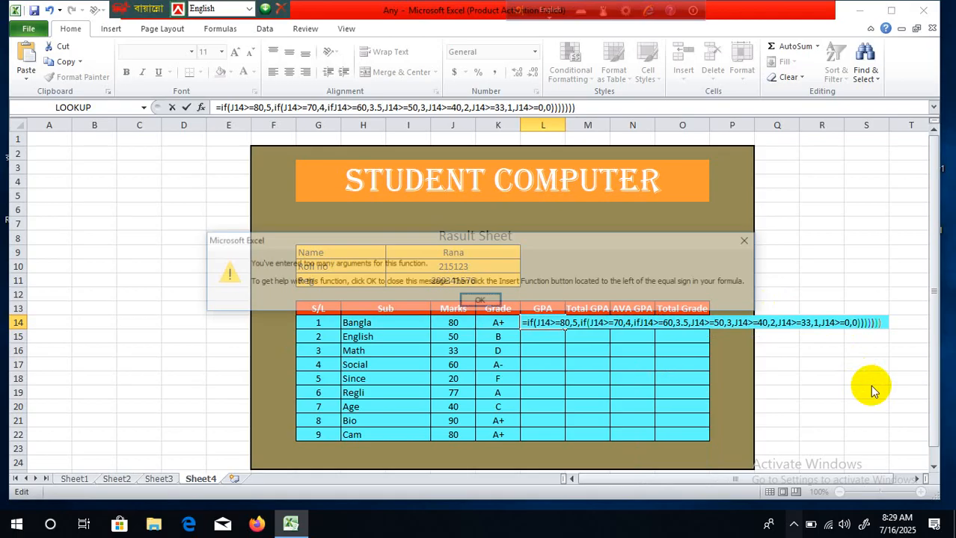
left_click(480, 302)
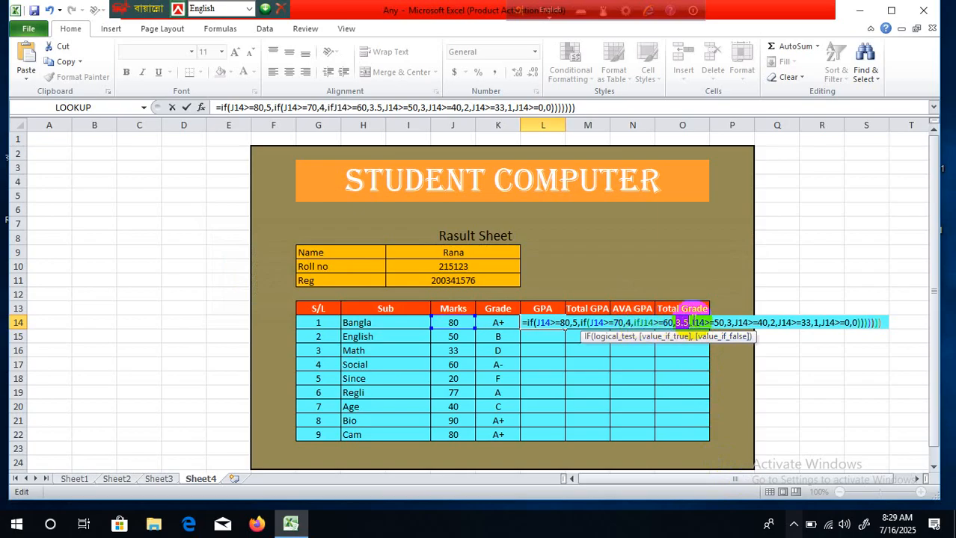
Step: Insert "if" before the J14>=50, J14>=40, J14>=33 and J14>=0 conditions in the L14 formula, try to enter it, and dismiss the message
left_click(692, 322)
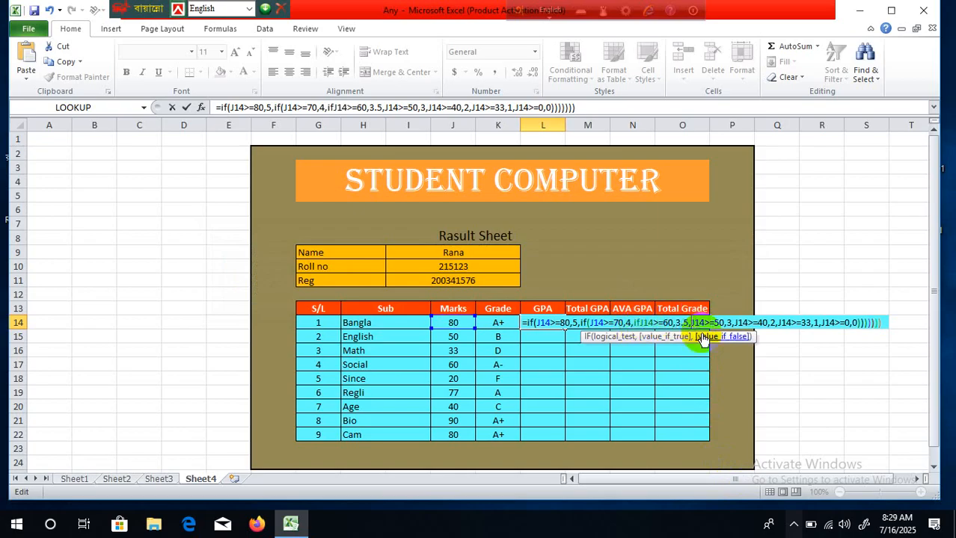
type("if")
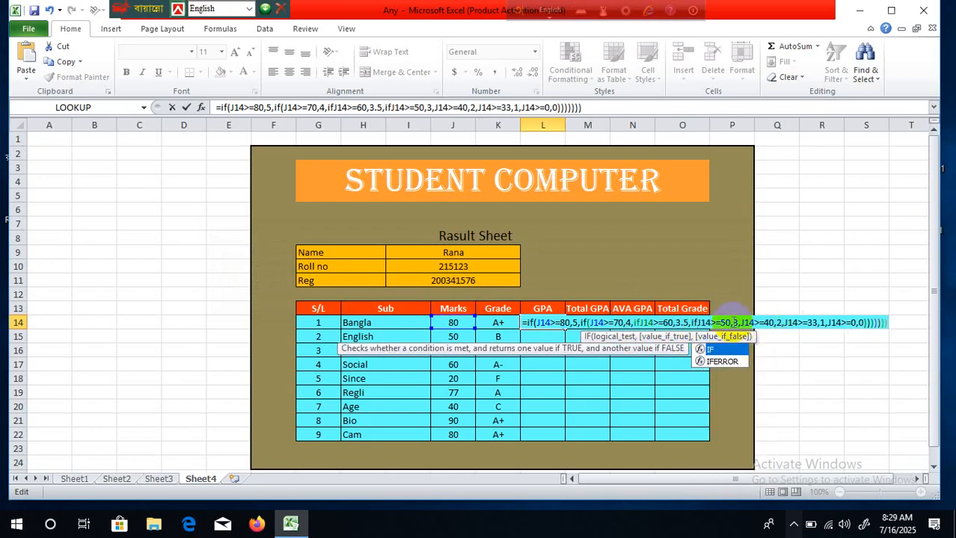
left_click(741, 322)
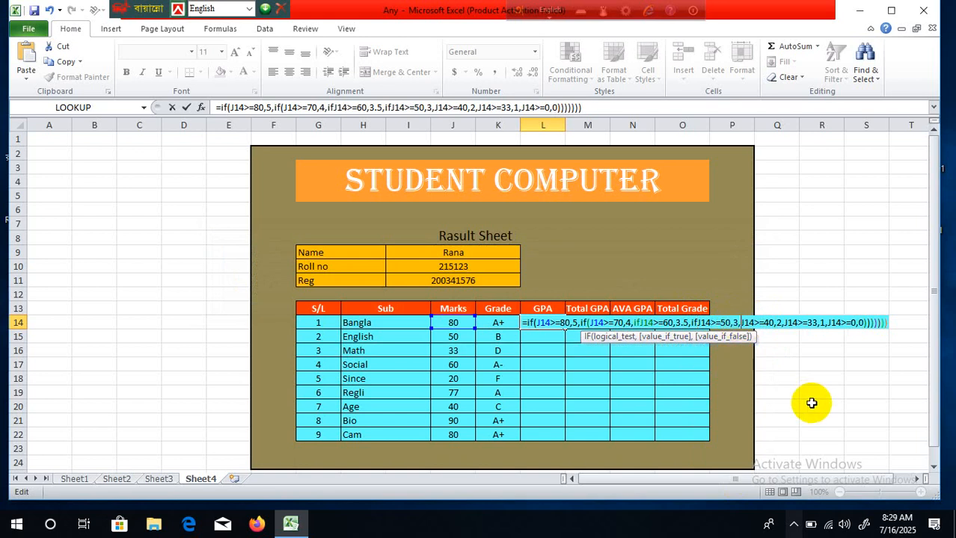
type("if")
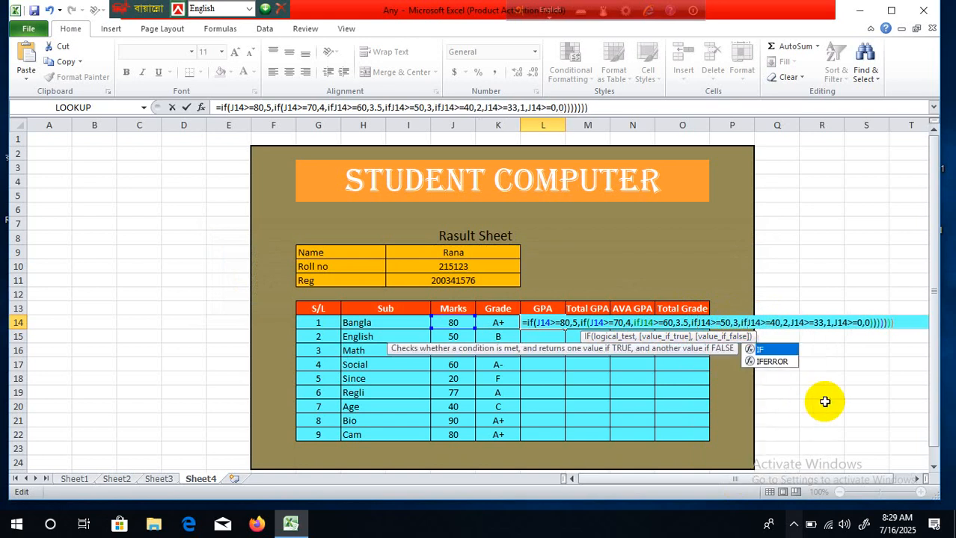
left_click(790, 322)
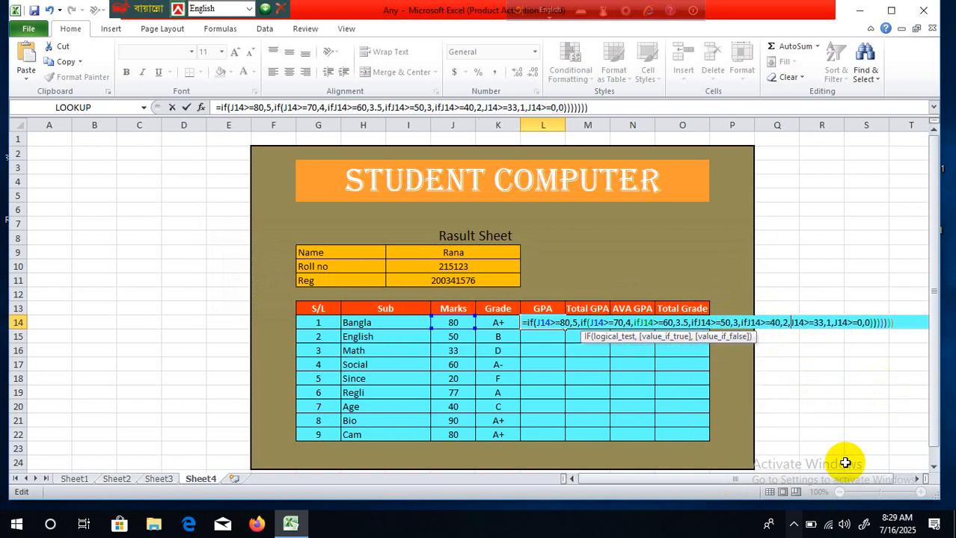
type("if")
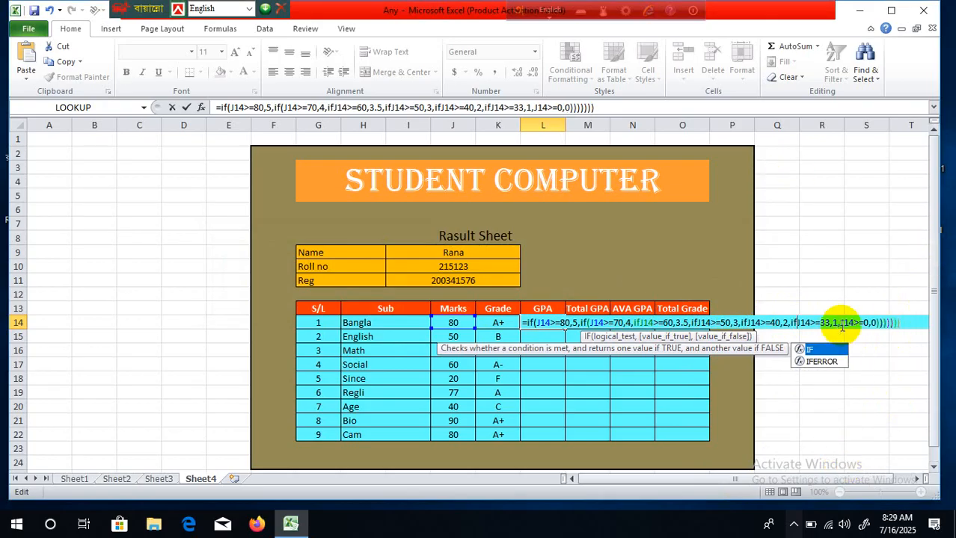
left_click(840, 323)
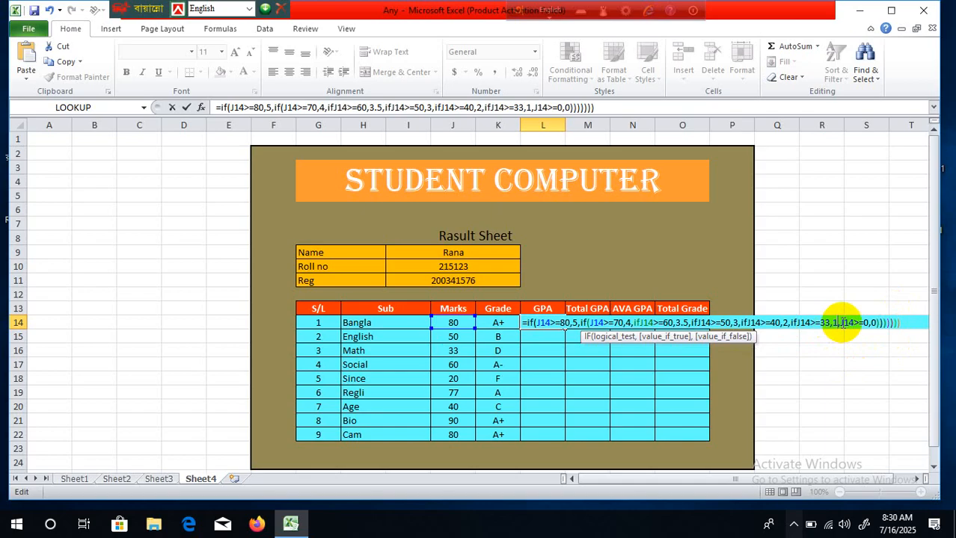
type("if")
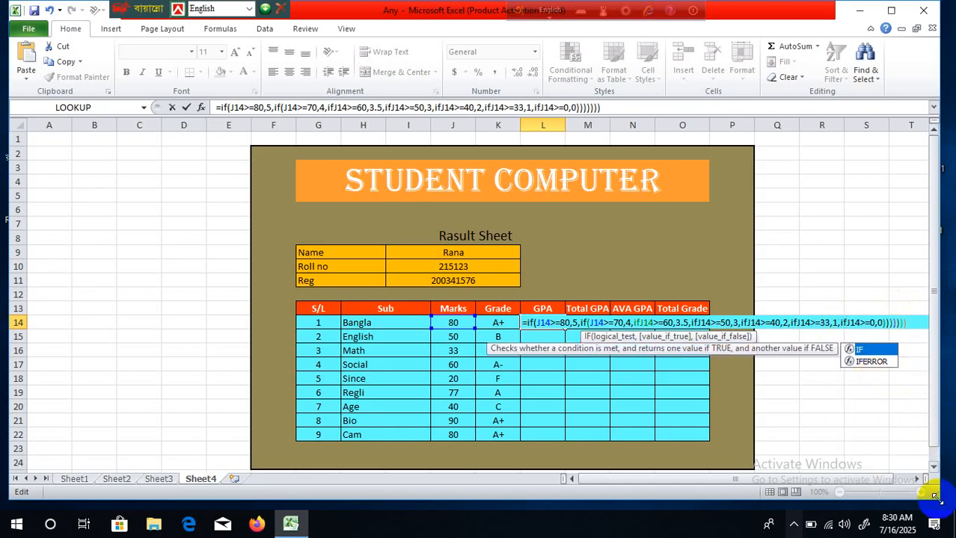
key("Return")
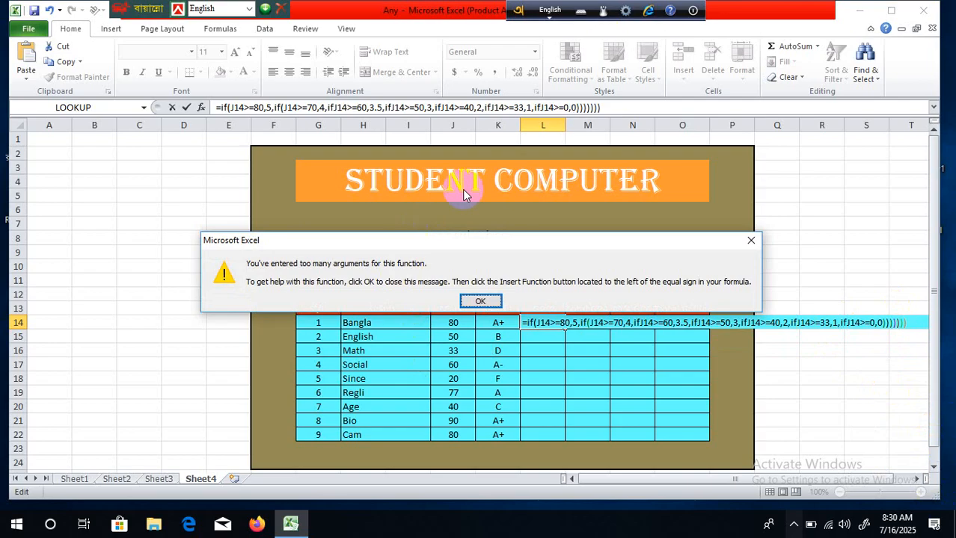
left_click(471, 301)
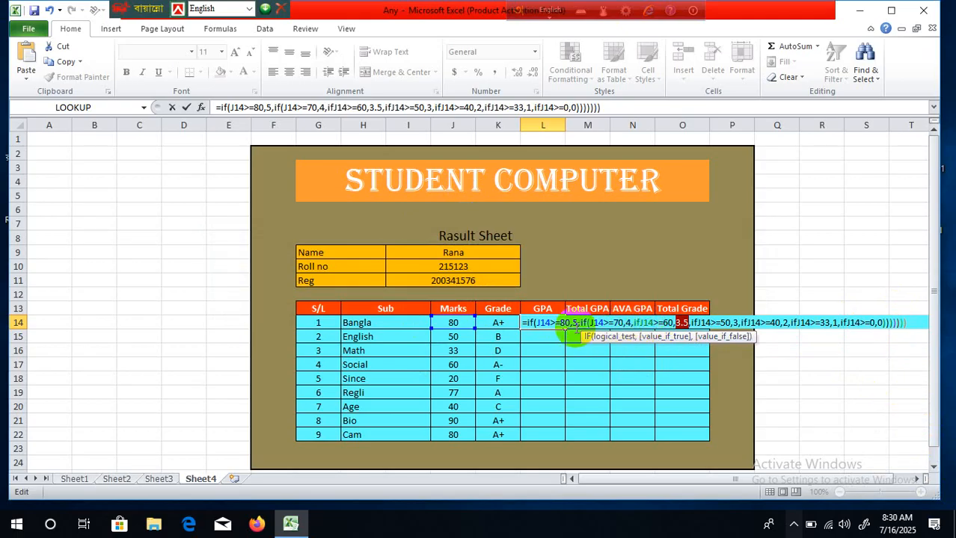
Step: Add the missing opening parenthesis after each "if" from J14>=60 through J14>=0 in the L14 formula and enter it
left_click(644, 323)
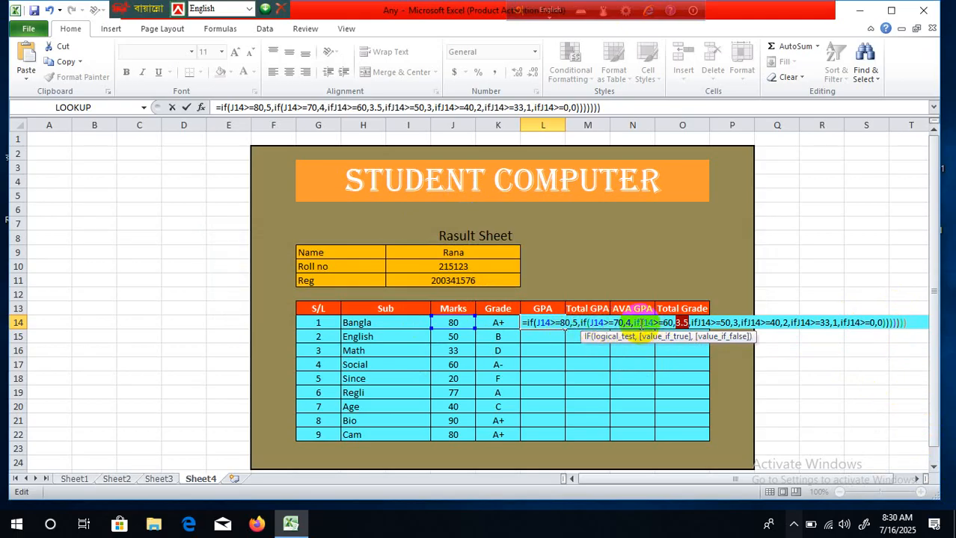
type("(")
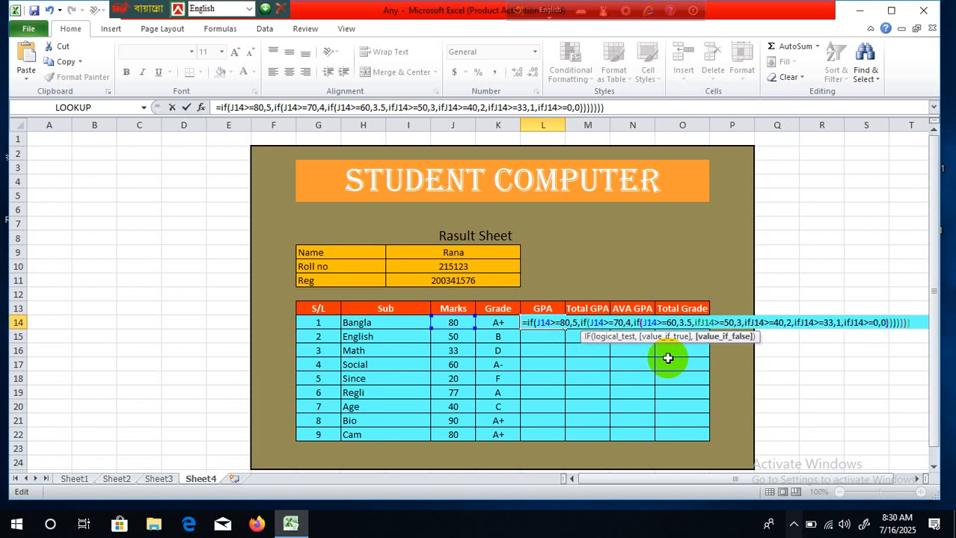
left_click(702, 322)
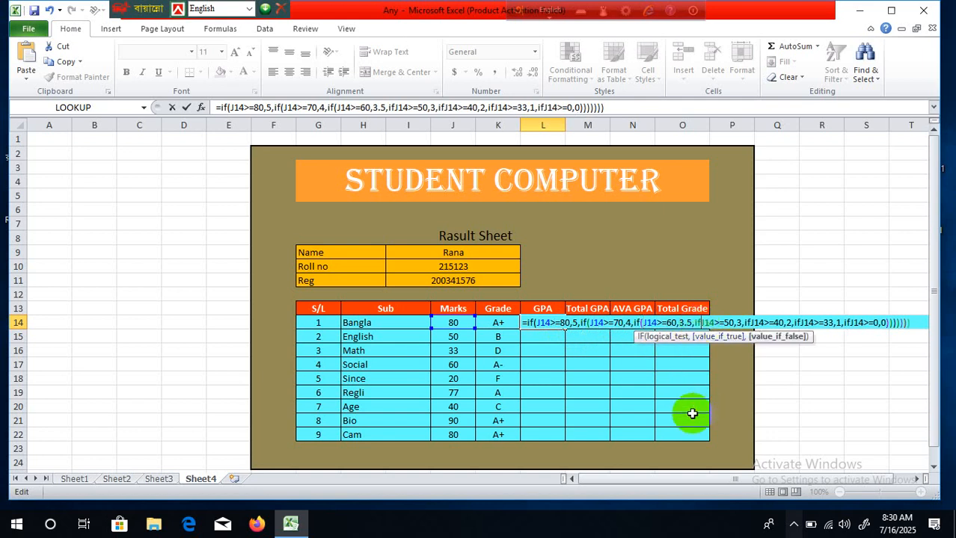
type("(")
left_click(757, 323)
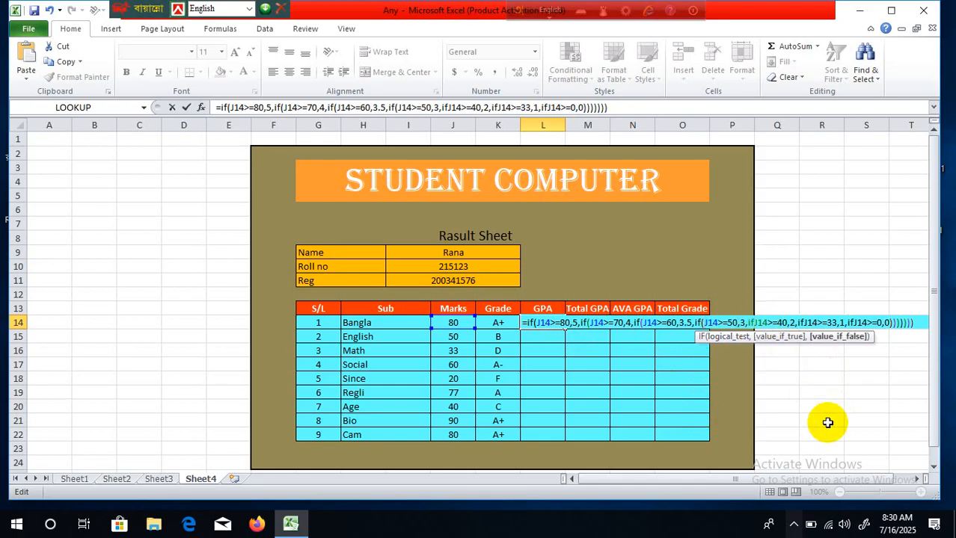
type("(")
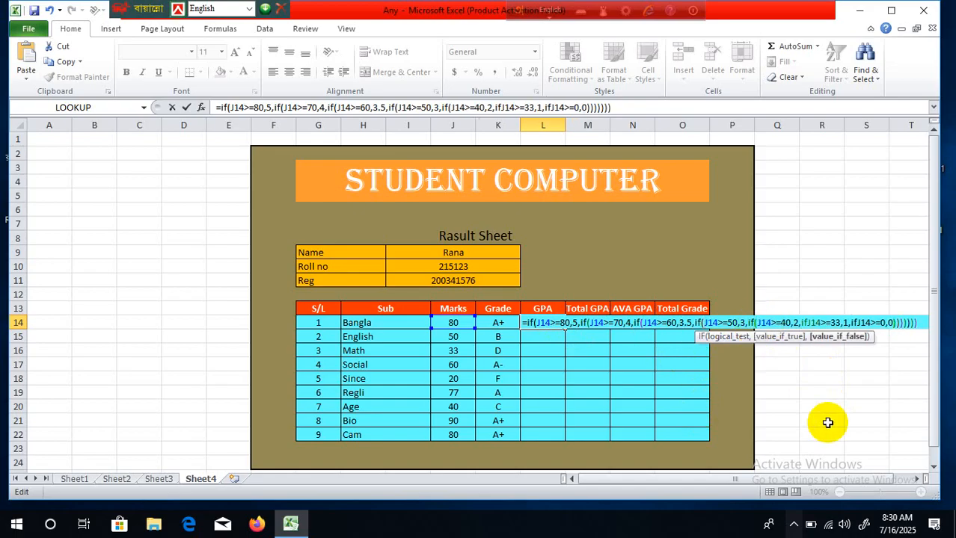
left_click(809, 323)
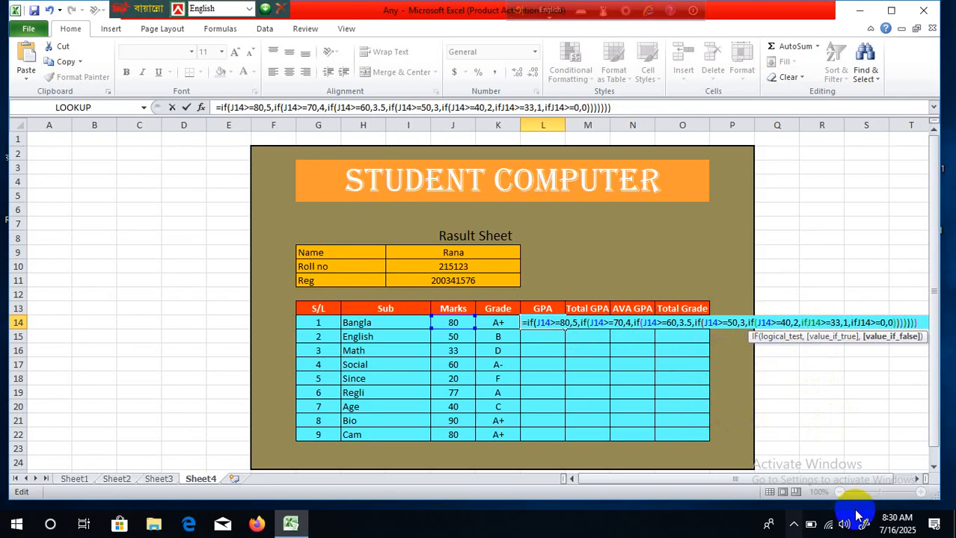
type("(")
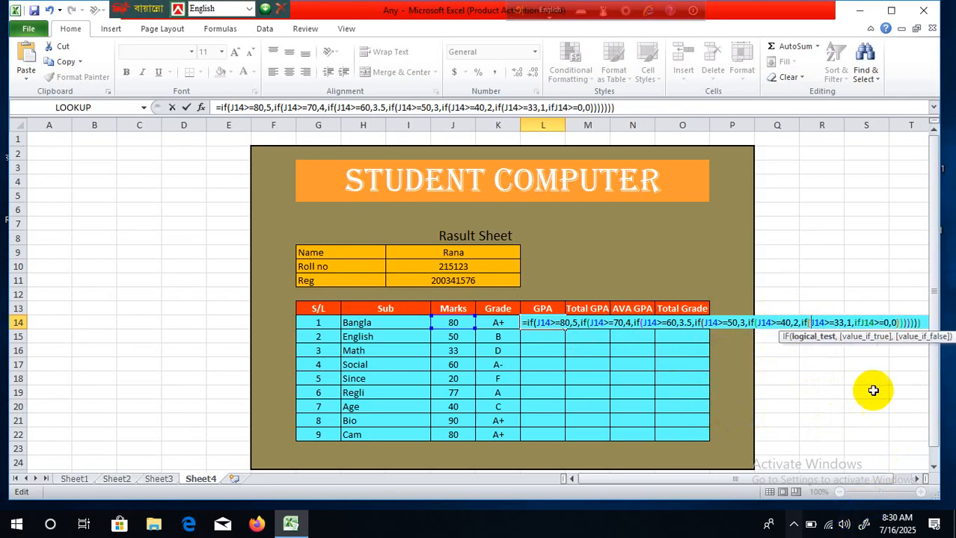
left_click(862, 323)
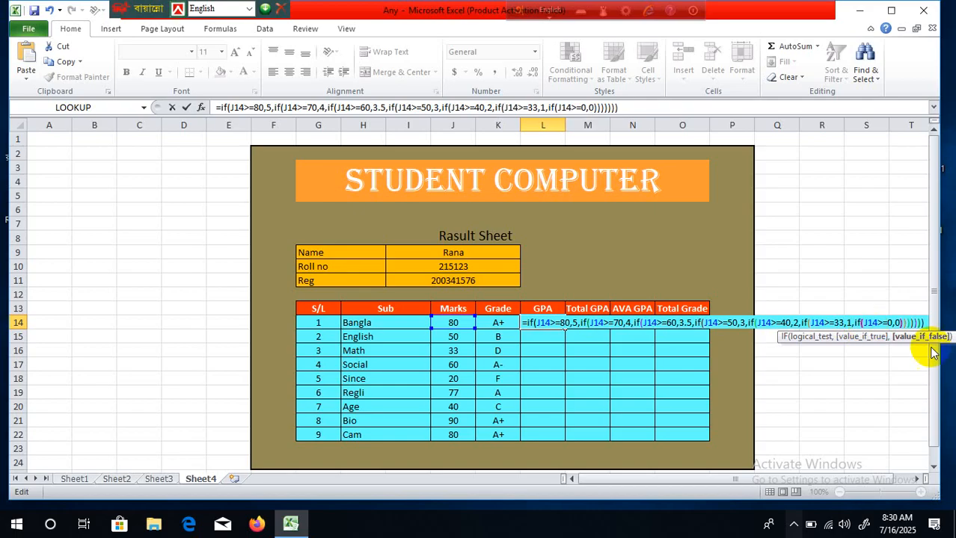
type("(")
key("Return")
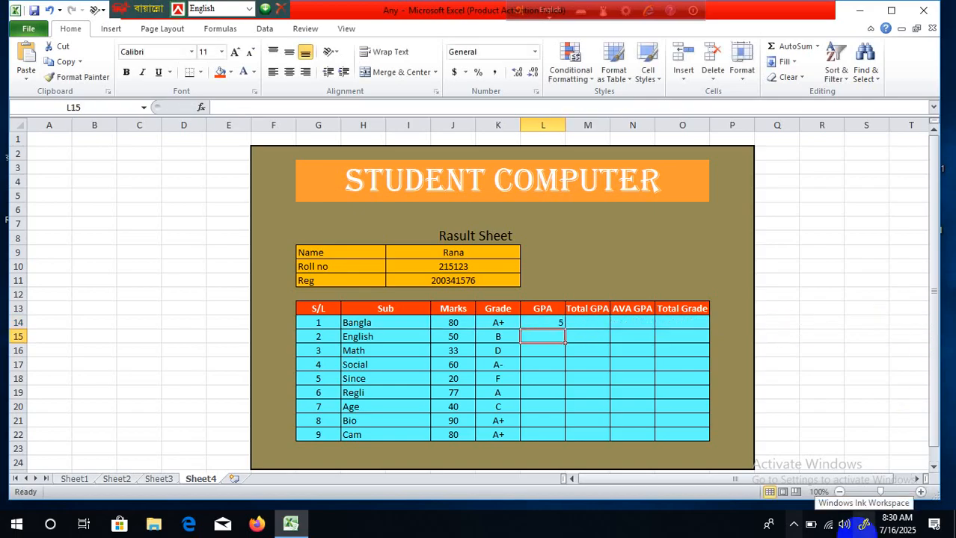
Step: Fill the L14 GPA formula down through L22 and centre the GPA values horizontally
left_click(549, 315)
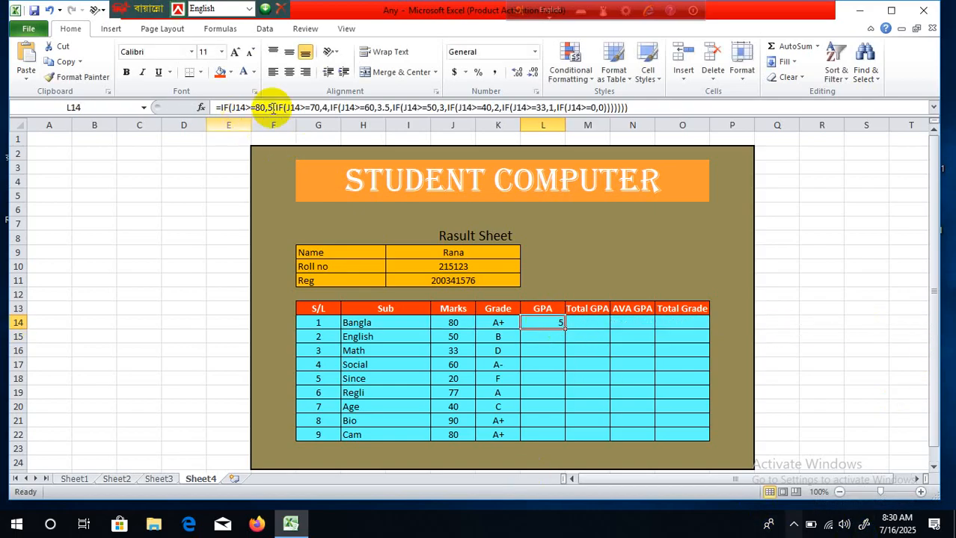
double_click(564, 328)
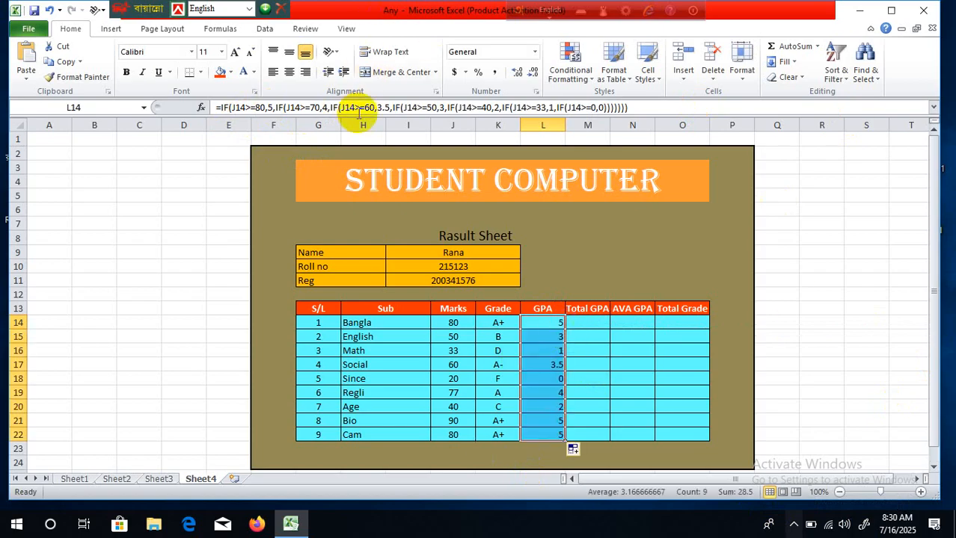
left_click(288, 72)
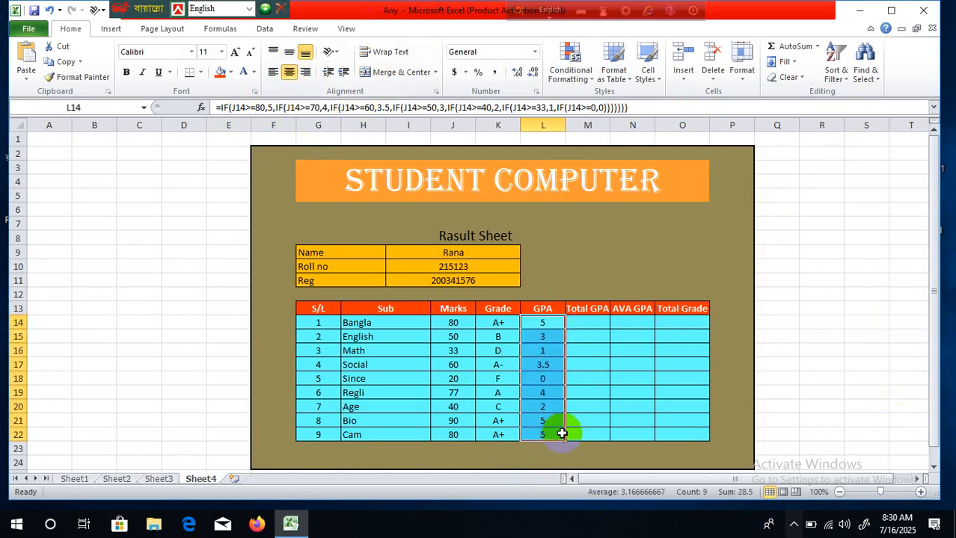
Step: Check the mark, grade formula and GPA formula in the Since row
left_click(415, 378)
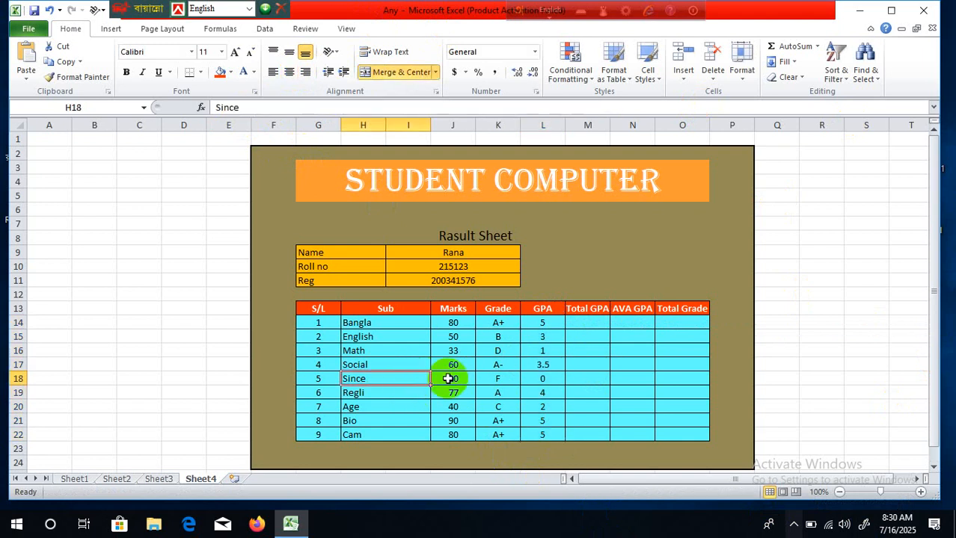
left_click(454, 379)
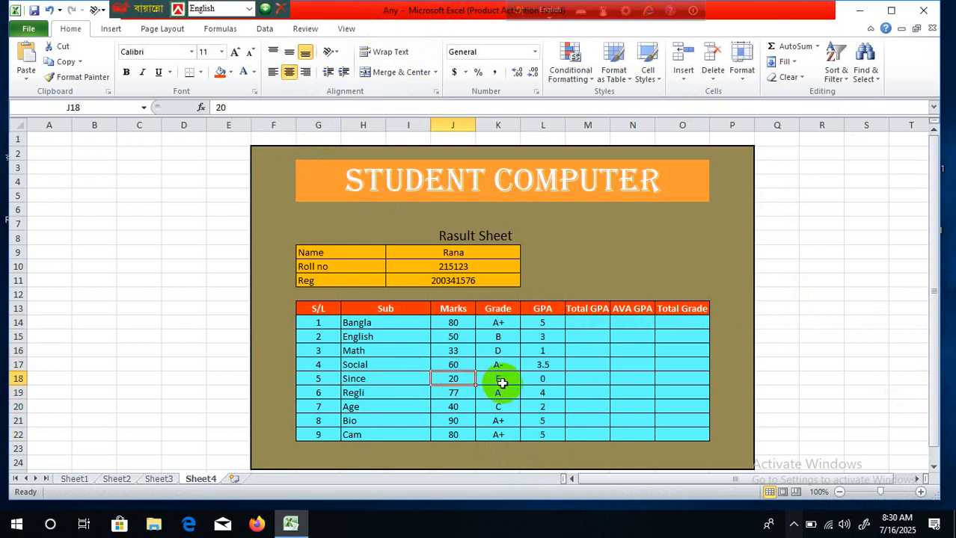
left_click(501, 381)
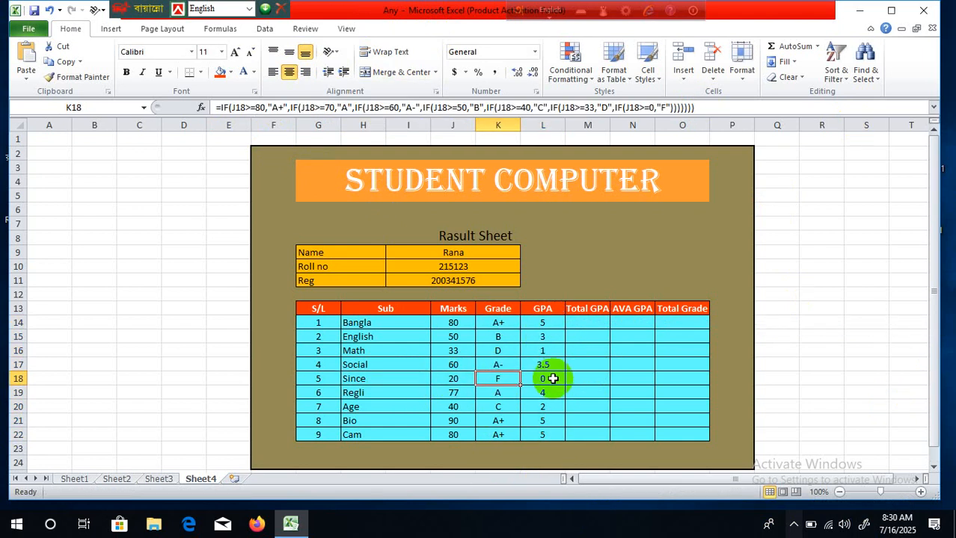
left_click(552, 380)
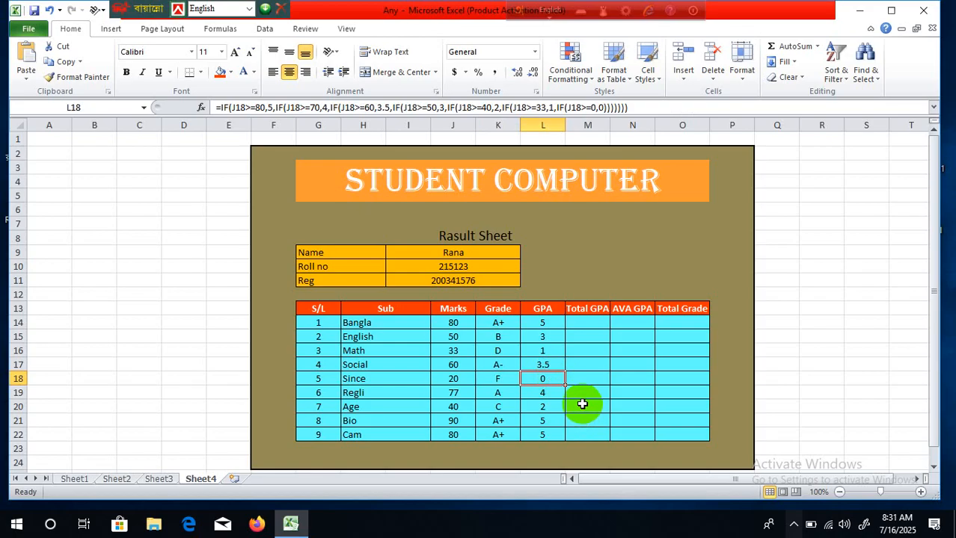
Step: Enter a Total GPA formula in M14 that adds the individual GPA cells L14 through L22 with plus signs
left_click(586, 323)
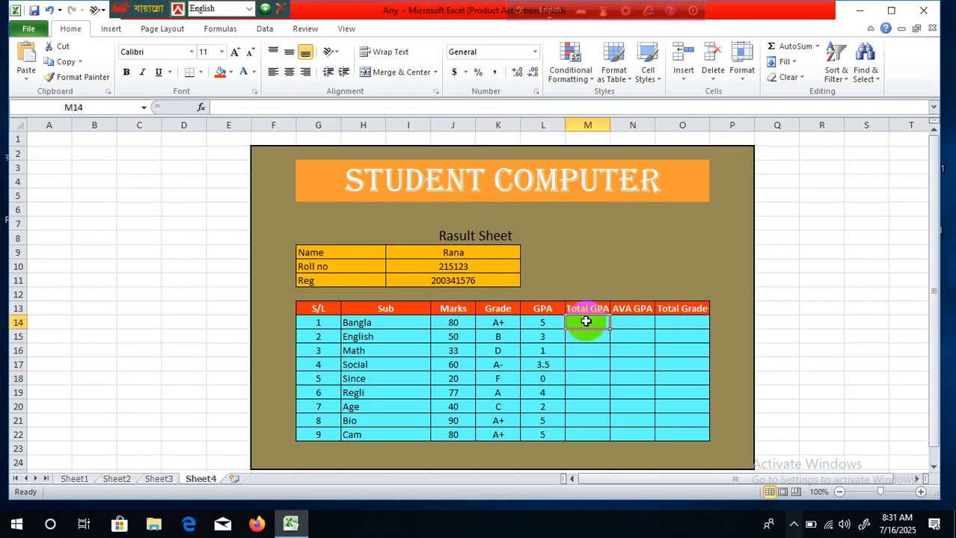
type("=")
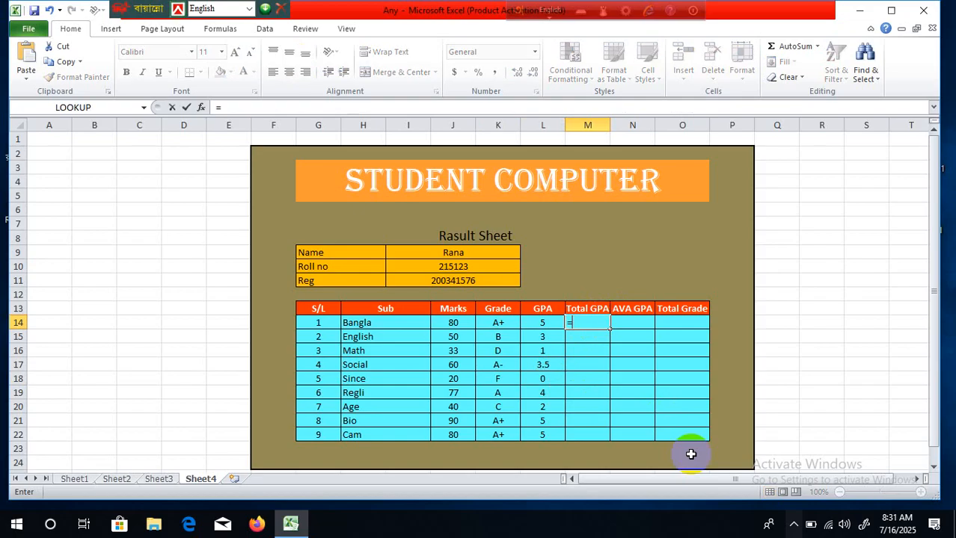
left_click(537, 322)
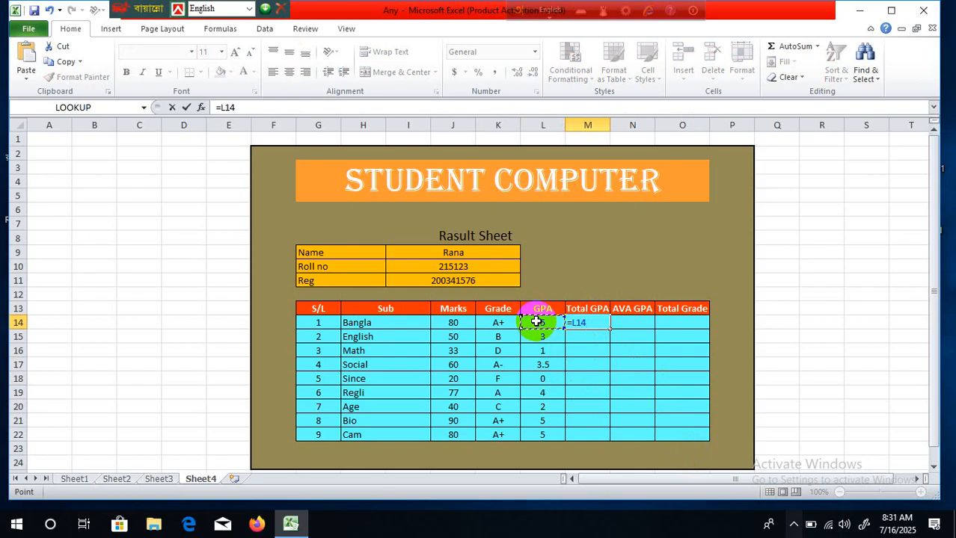
type("+")
left_click(553, 337)
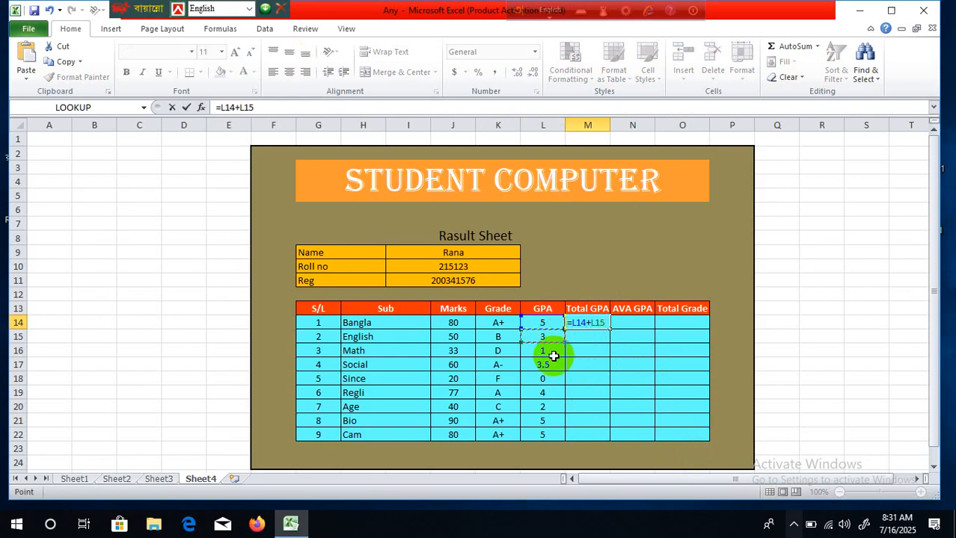
type("+")
left_click(549, 351)
type("+")
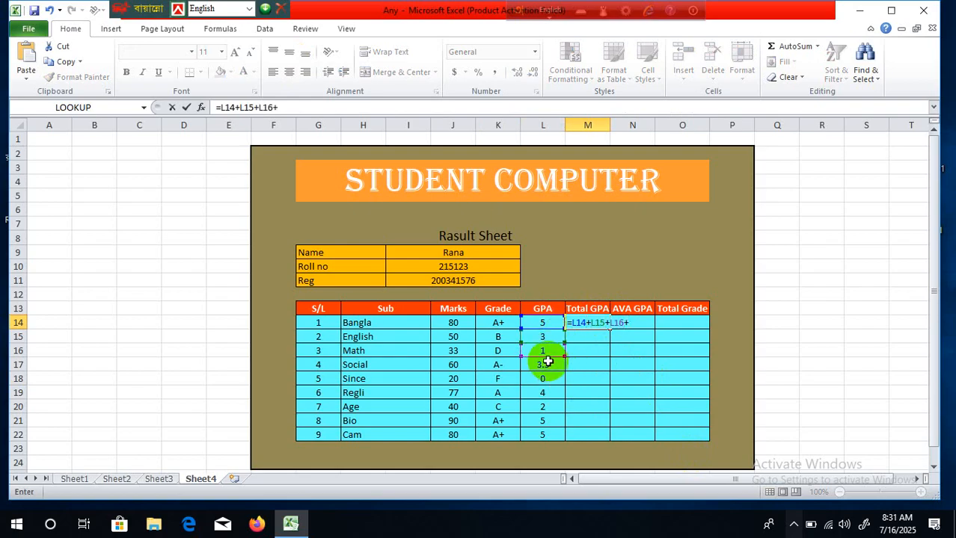
left_click(548, 364)
type("+")
left_click(544, 379)
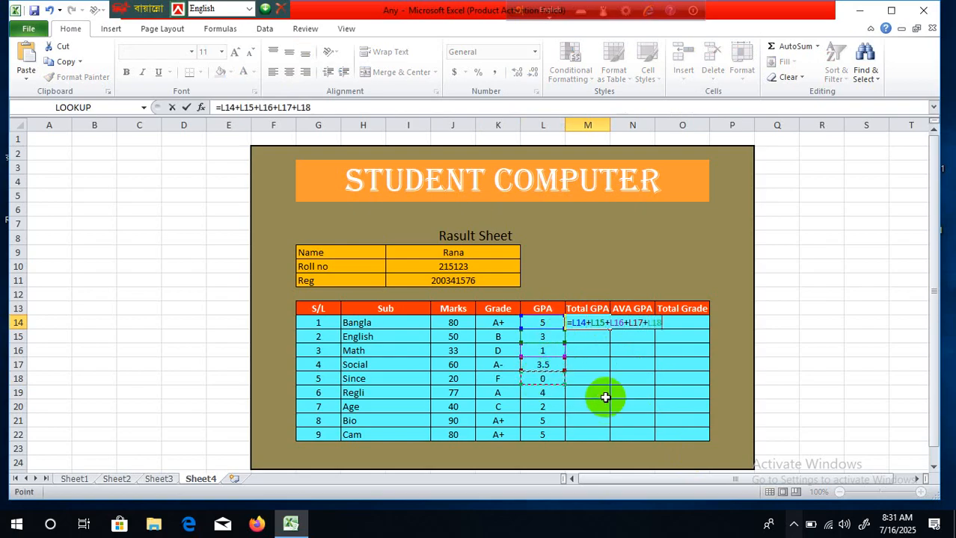
type("+")
left_click(554, 392)
type("+")
left_click(546, 406)
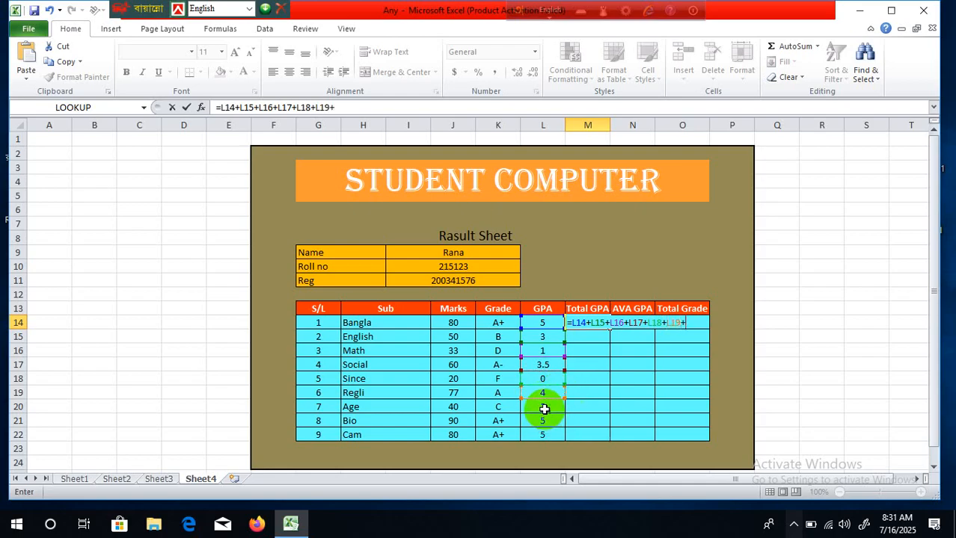
type("+")
left_click(552, 420)
type("+")
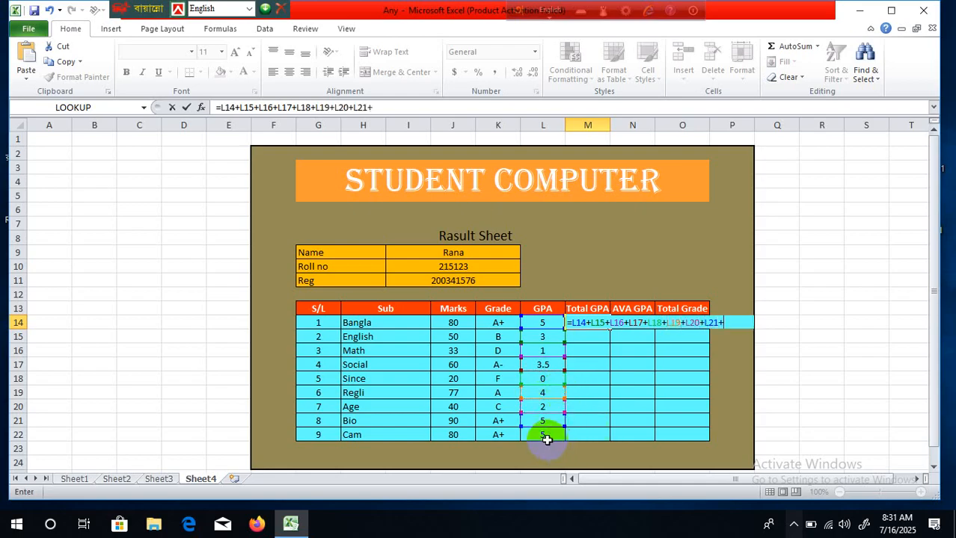
left_click(542, 433)
key("Return")
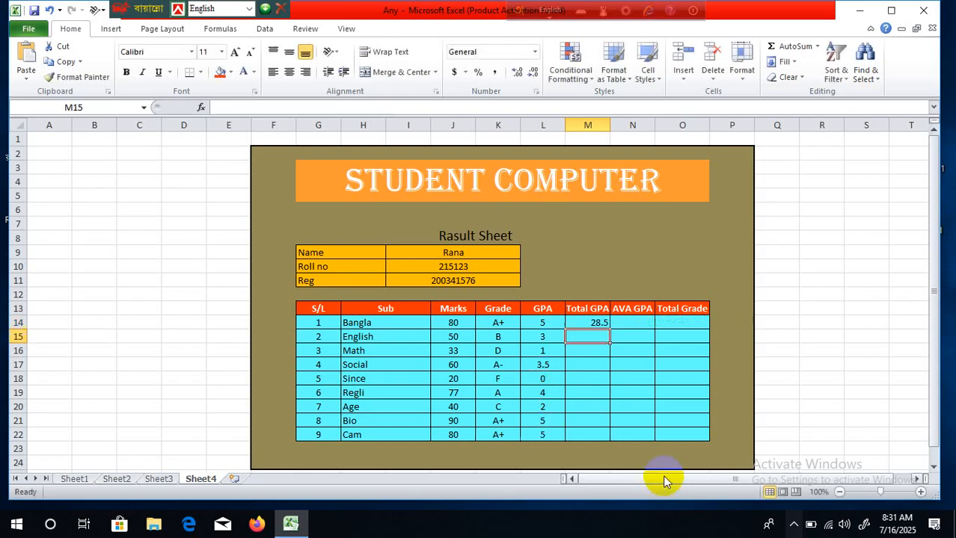
Step: Enter the formula =M14/9 in N14 for the average GPA and reduce its display to one decimal place
left_click(587, 323)
left_click(633, 323)
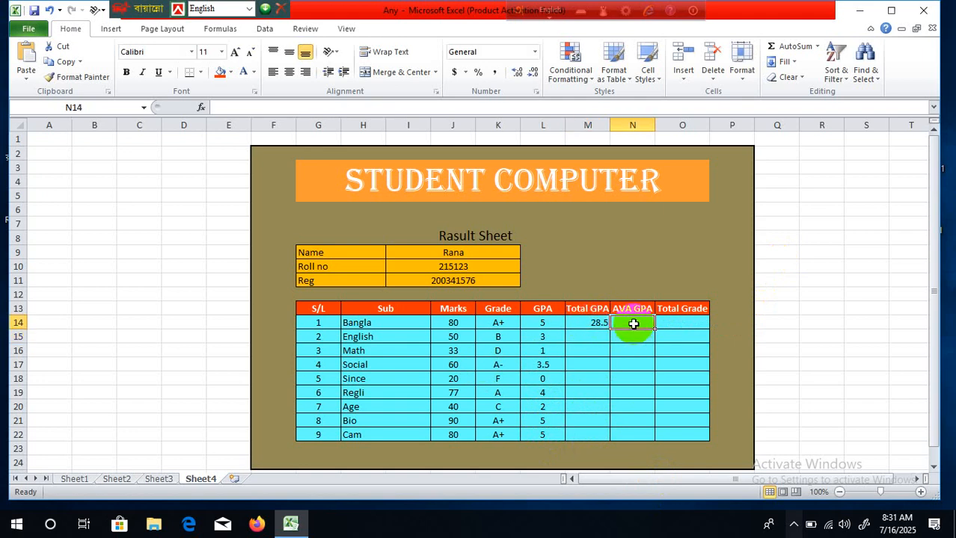
type("=")
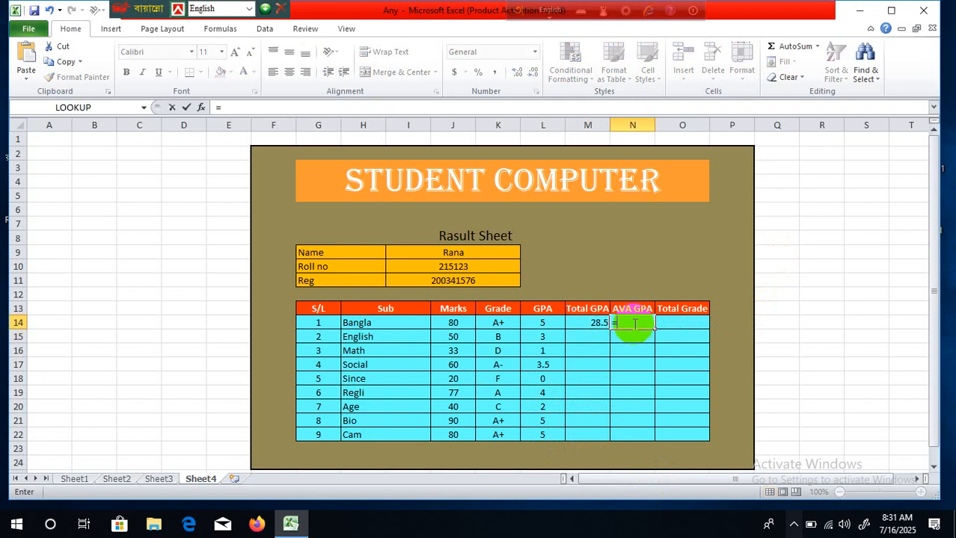
left_click(587, 323)
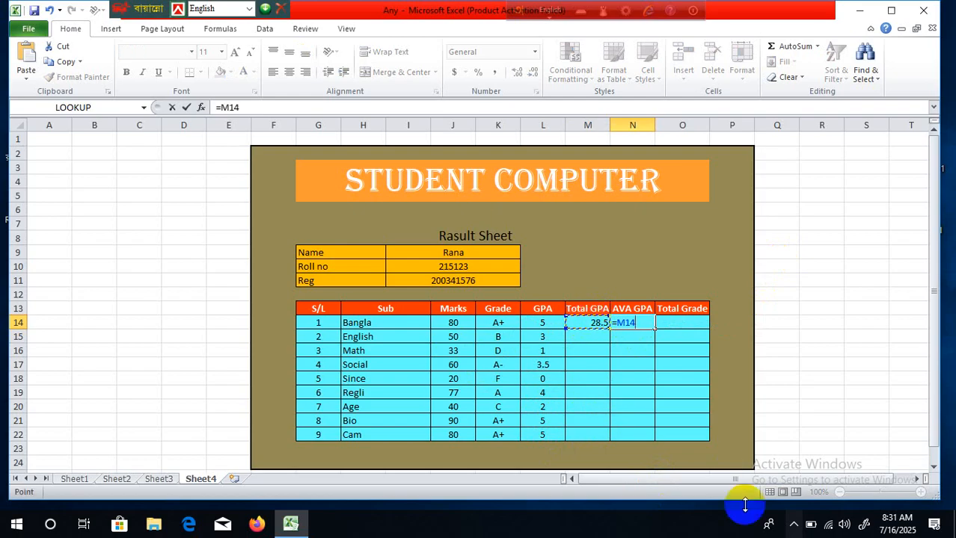
type("/9")
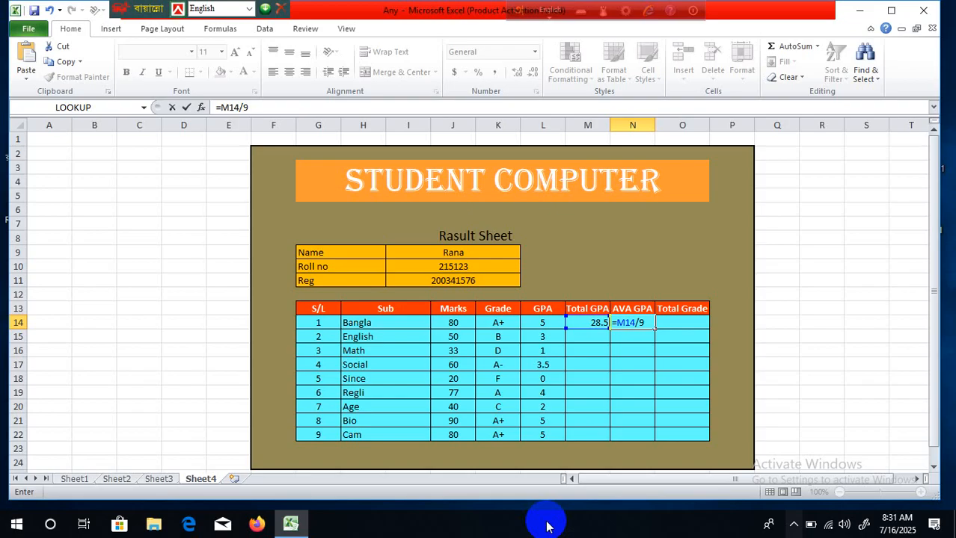
key("Return")
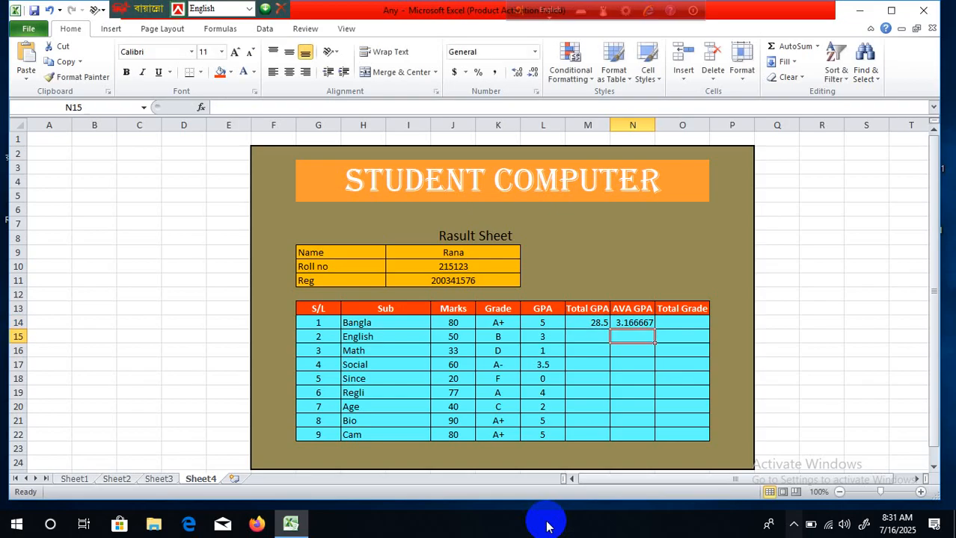
left_click(642, 337)
left_click(635, 322)
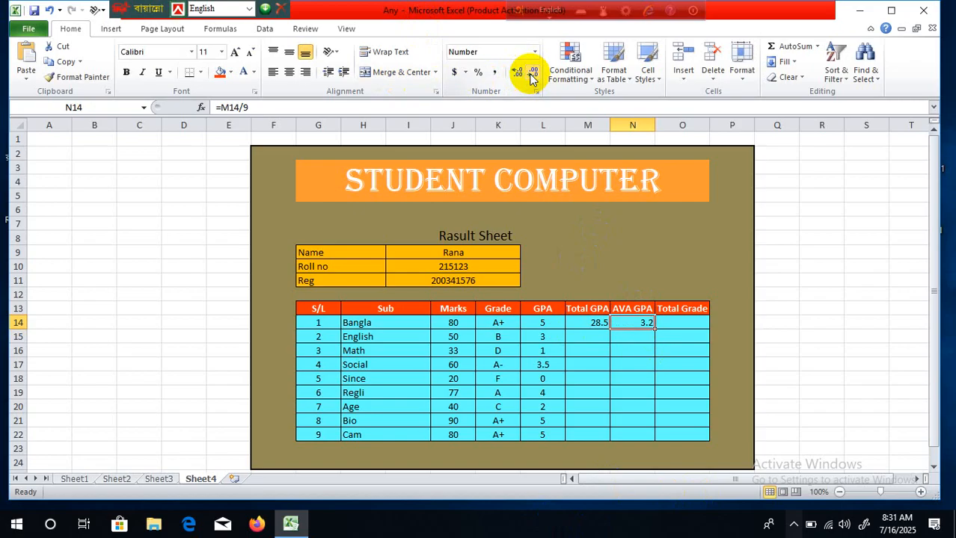
Step: Review the Total GPA and AVA GPA formulas, the Total Grade cell, and the column headings from Grade through AVA GPA
left_click(597, 324)
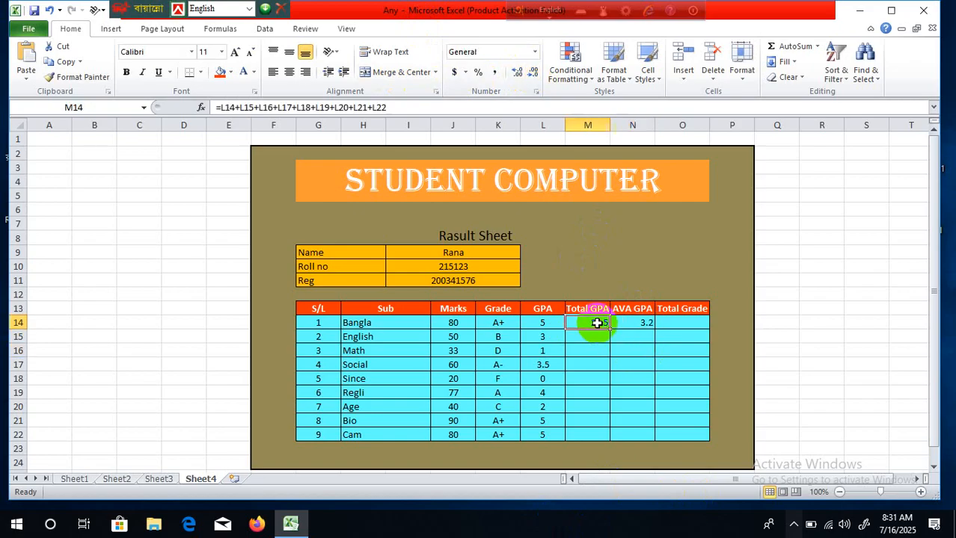
left_click(650, 323)
left_click(682, 326)
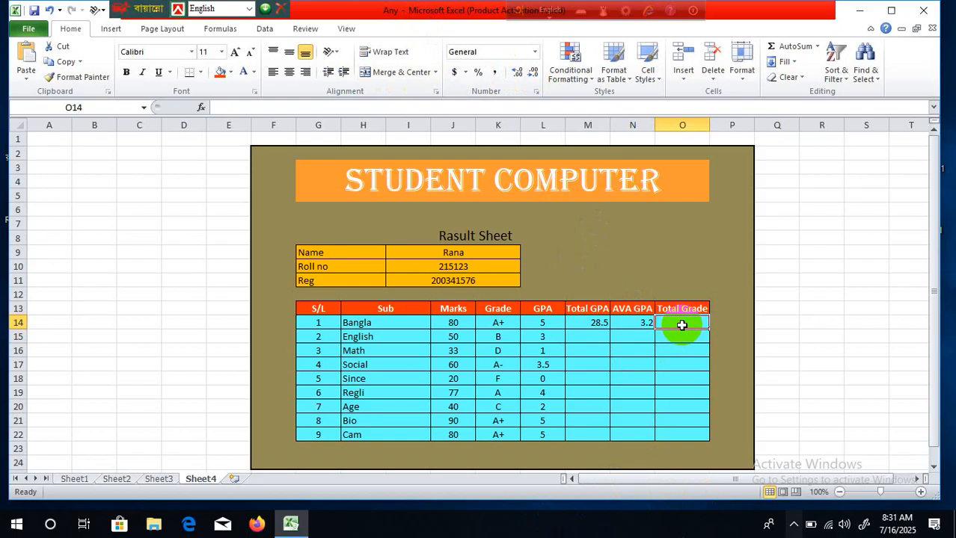
left_click(641, 324)
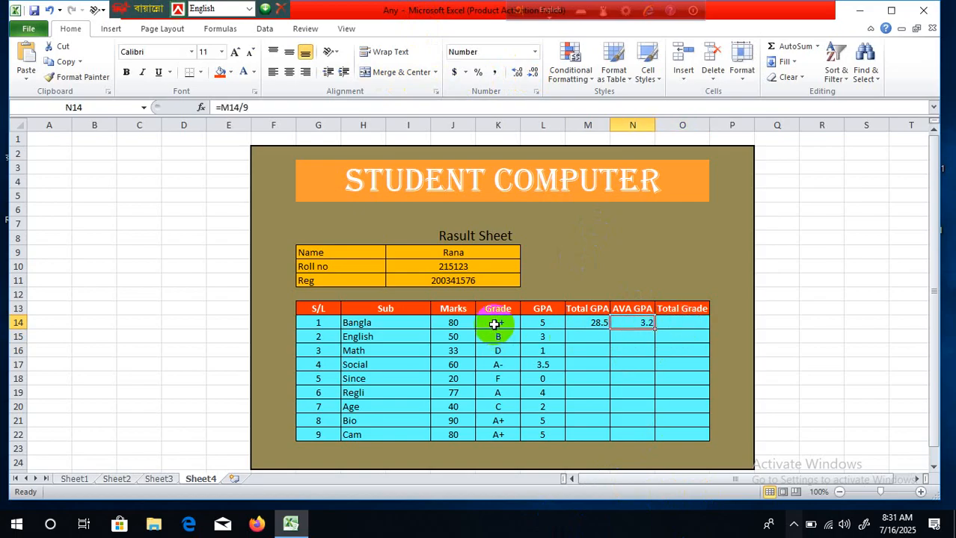
left_click(490, 309)
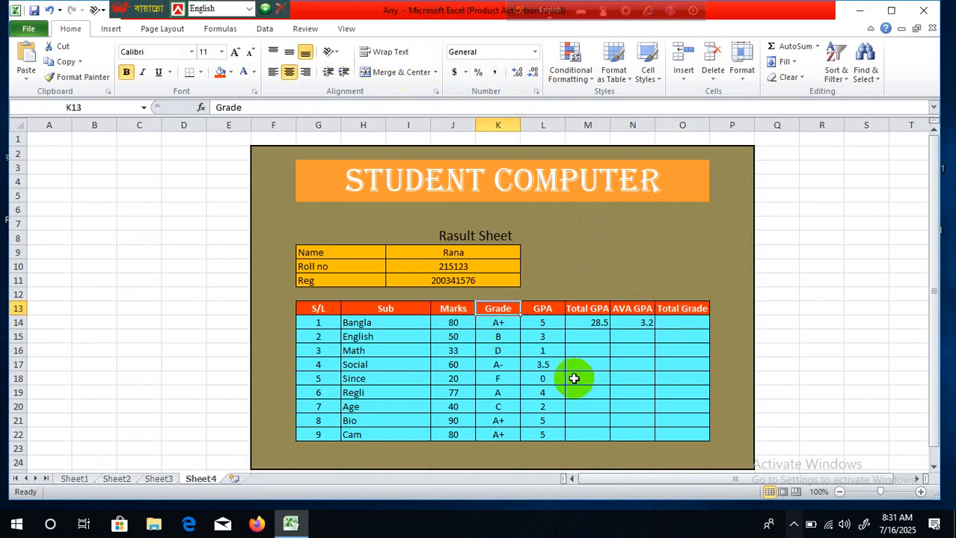
left_click(542, 309)
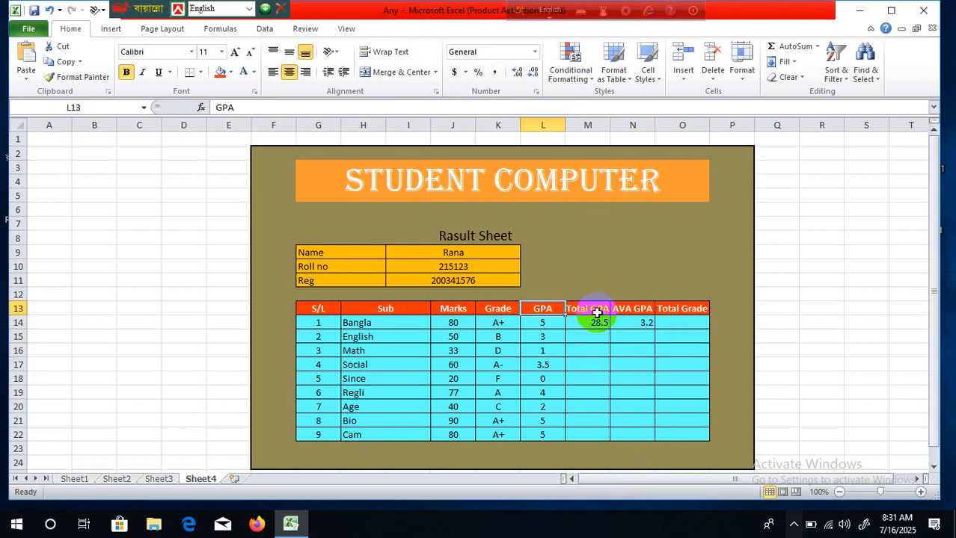
left_click(596, 313)
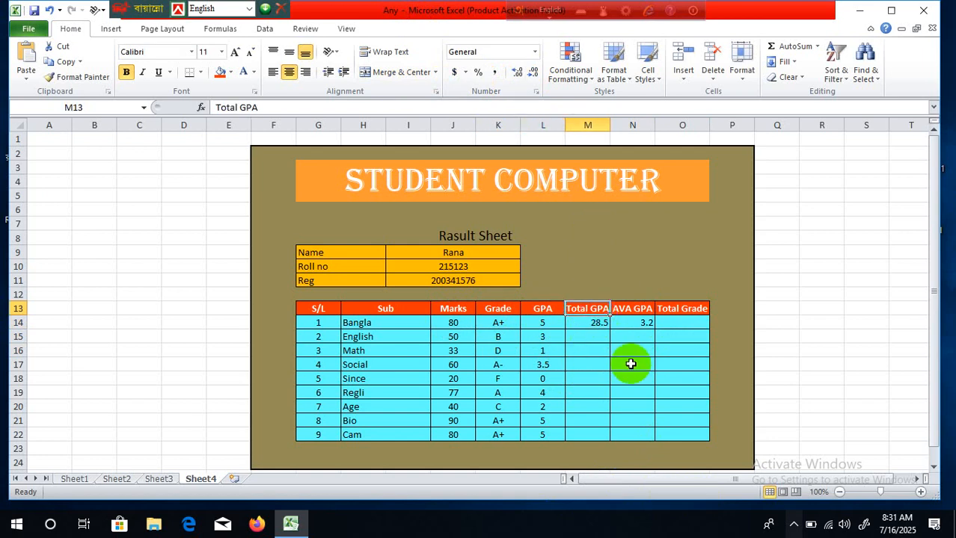
left_click(637, 310)
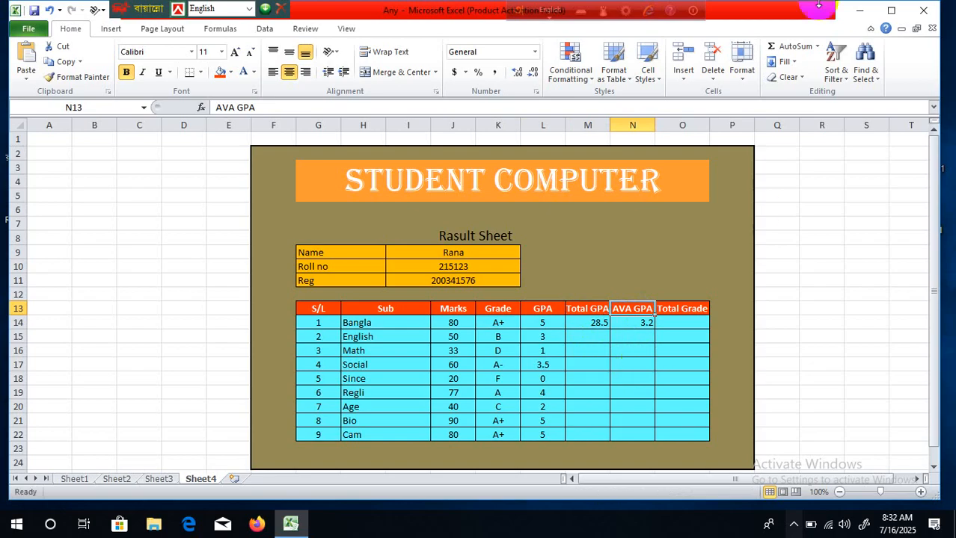
Step: Minimize the result sheet workbook to show the Windows desktop and refresh the desktop
left_click(863, 12)
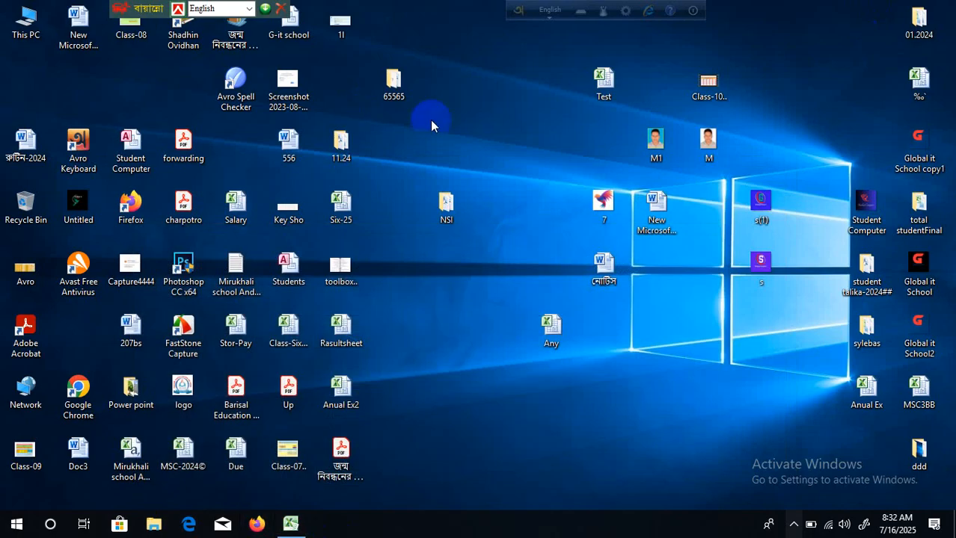
right_click(507, 171)
left_click(495, 128)
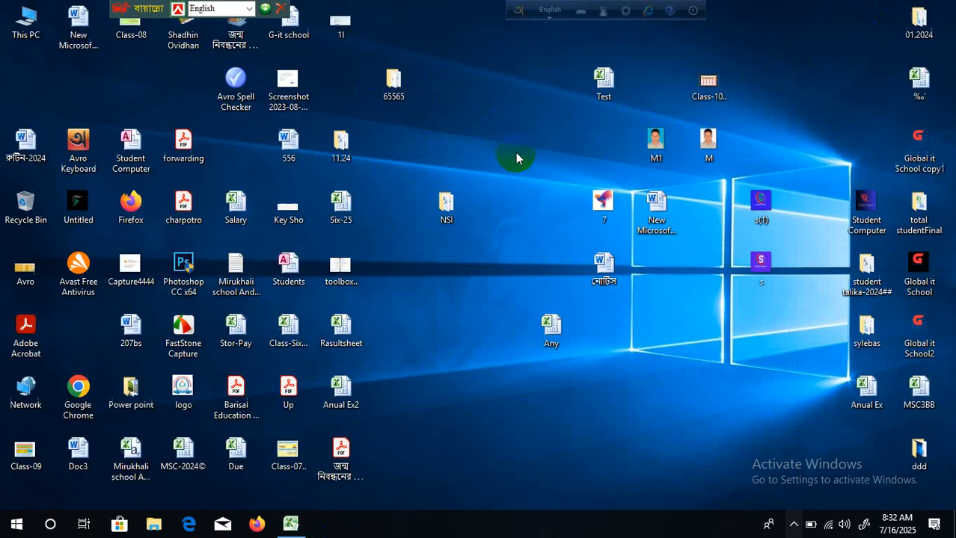
right_click(515, 155)
left_click(531, 159)
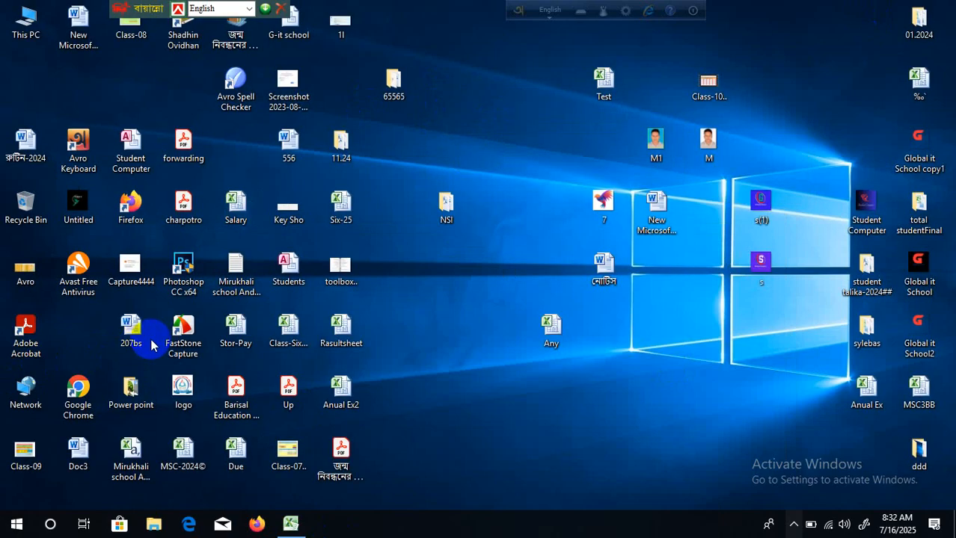